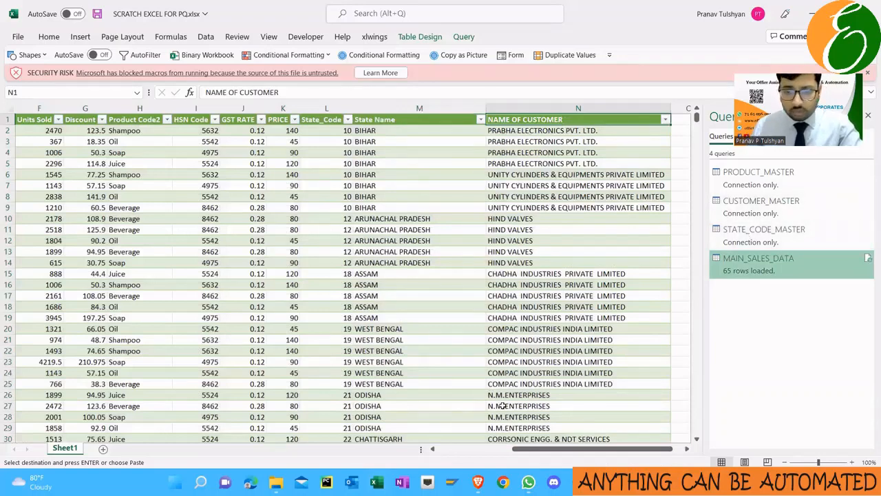
Step: Switch to the Corporates Excel Templates workbook and undo the latest changes to the FINAL REPORT header cells
mouse_move(376, 482)
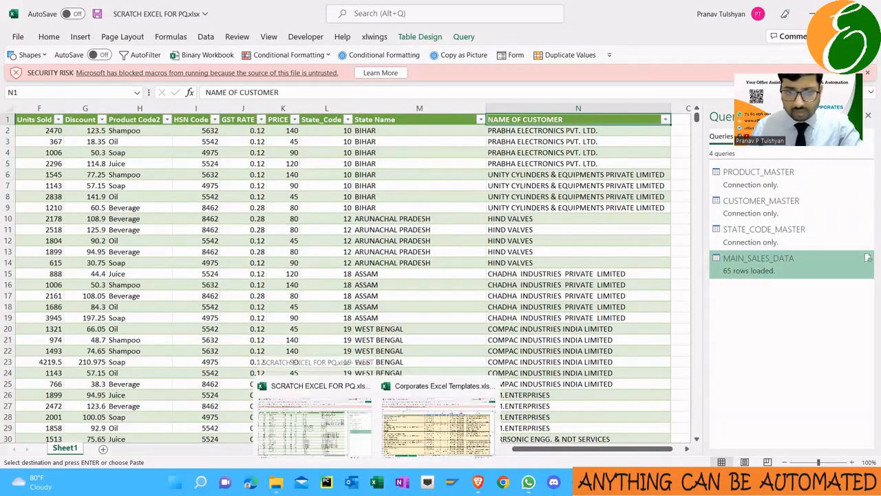
left_click(417, 421)
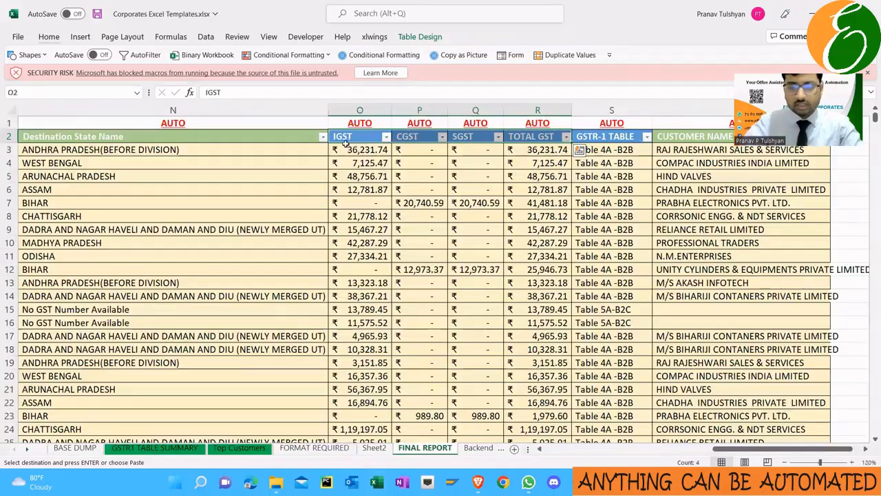
key("ctrl+z")
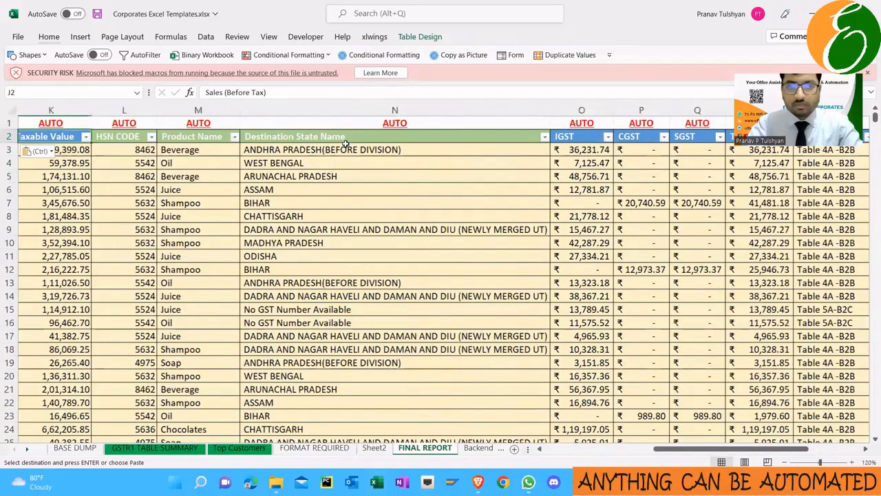
key("ctrl+z")
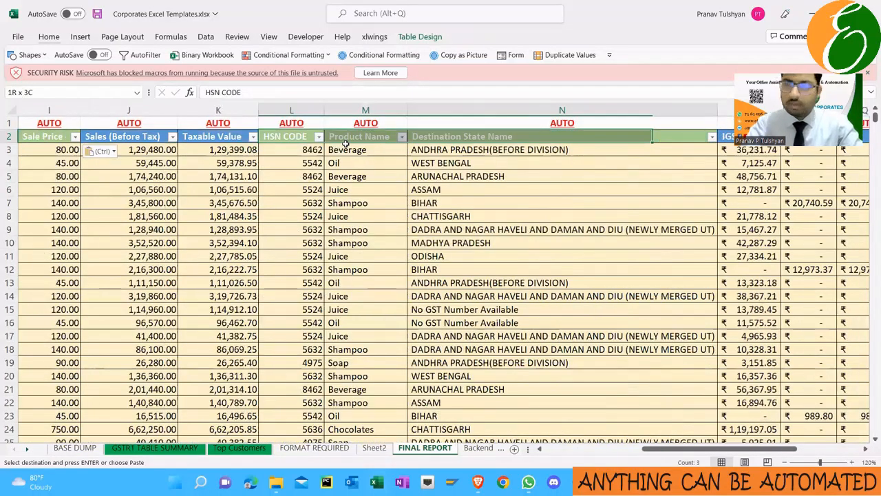
key("ctrl+z")
key("ctrl+z")
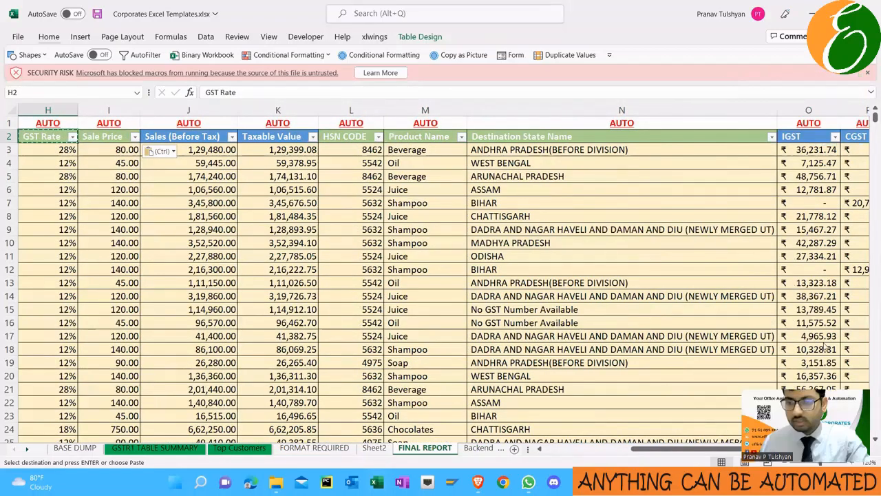
Step: Examine which FINAL REPORT columns are labelled MANUAL and which are labelled AUTO
left_click(182, 140)
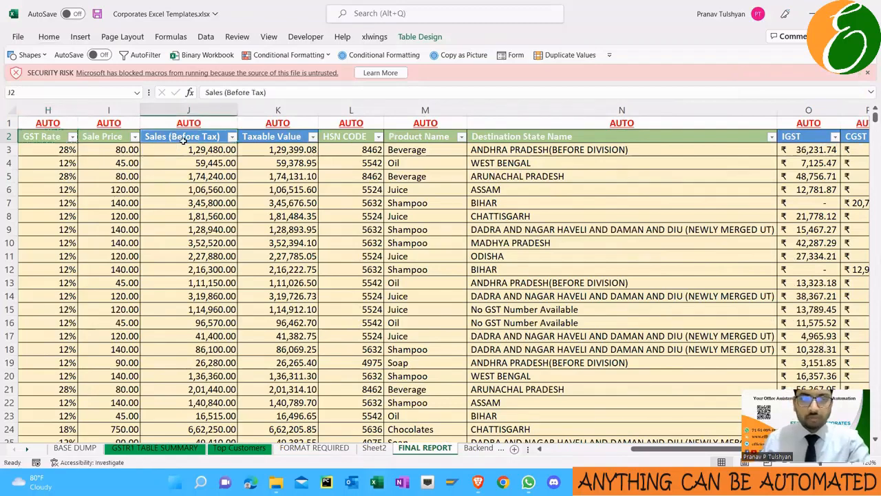
key("Left")
key("Left")
key("Left")
key("Left")
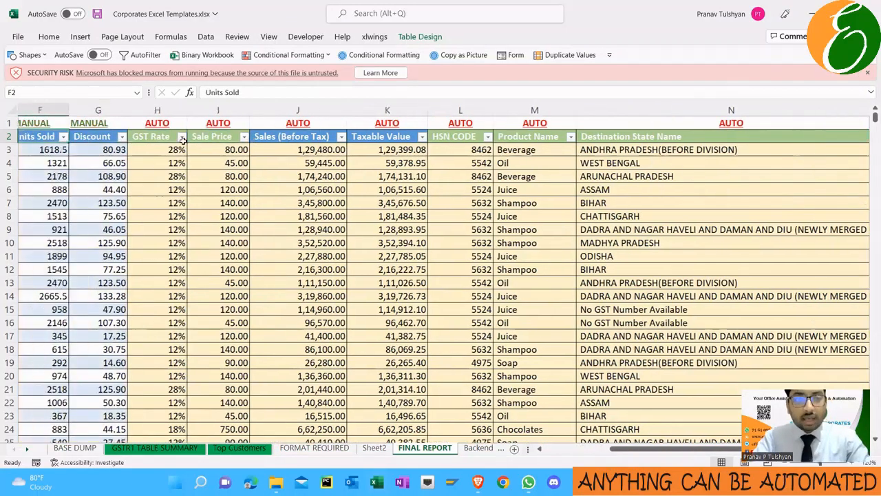
key("Right")
key("Right")
key("Right")
key("Right")
key("Up")
key("Left")
key("Left")
key("Left")
key("ctrl+shift+Left")
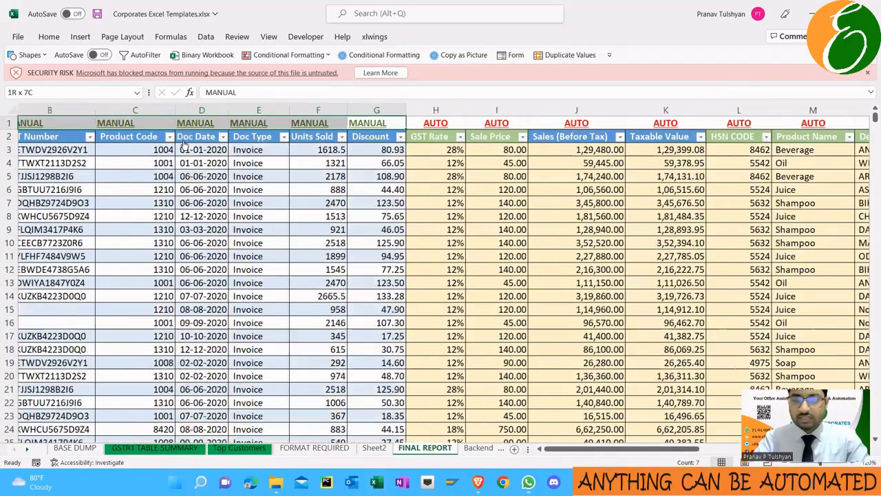
key("Right")
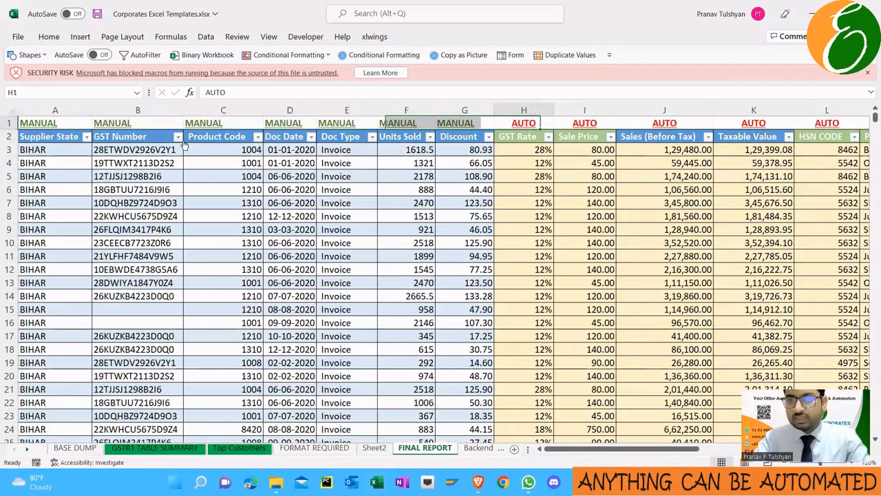
key("ctrl+shift+Right")
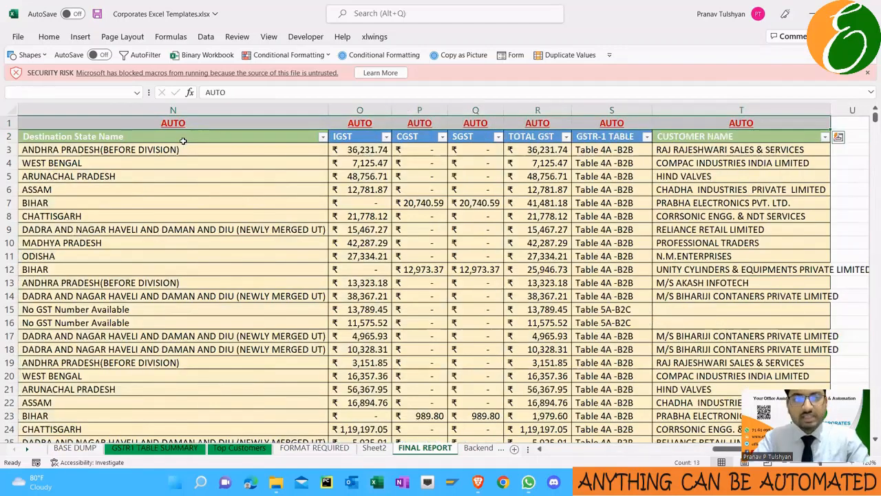
key("Down")
key("Left")
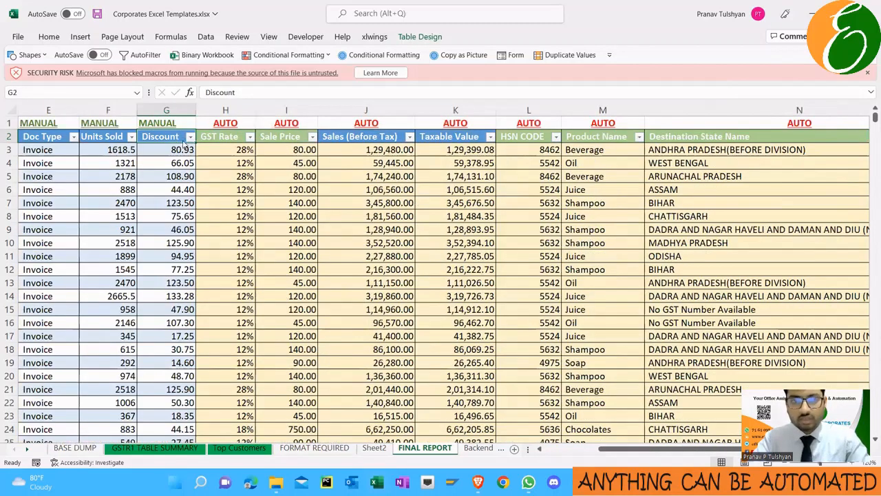
Step: Compare the GST rate, price, HSN code and product columns of FINAL REPORT with the query output in SCRATCH EXCEL FOR PQ
key("alt+Tab")
key("alt+Tab")
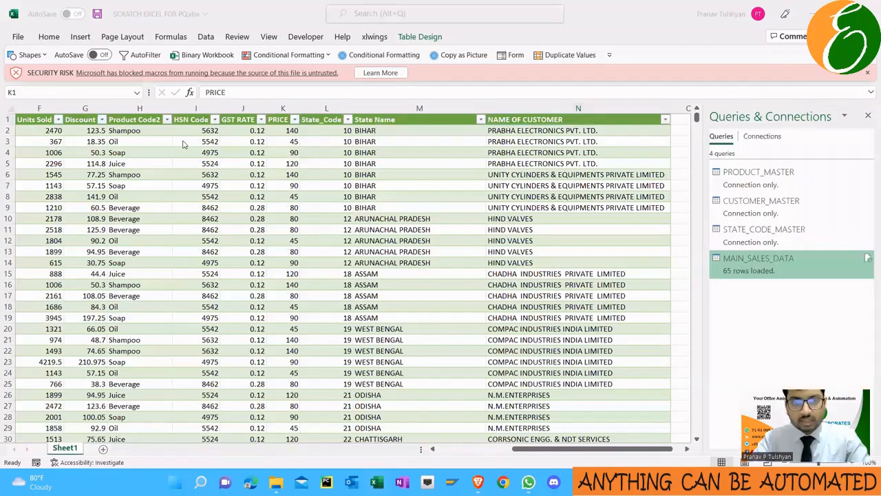
key("Right")
key("Right")
key("Right")
key("Right")
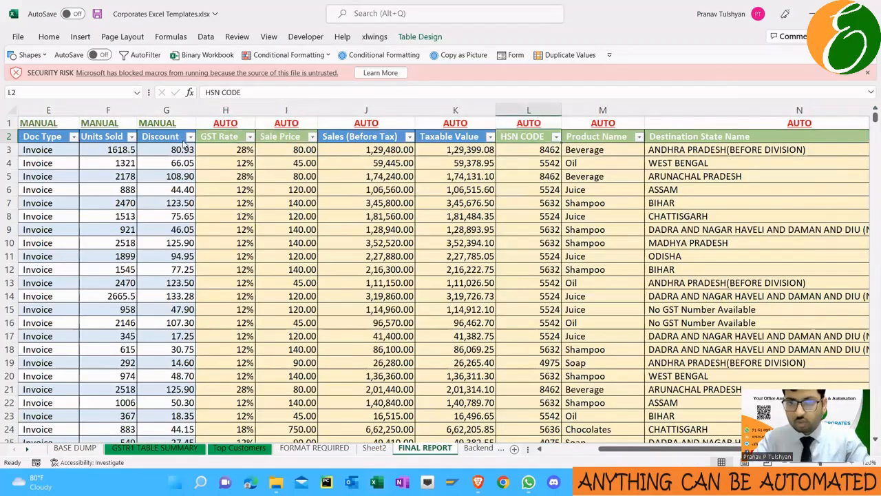
key("alt+Tab")
key("Left")
key("Left")
key("Right")
key("Right")
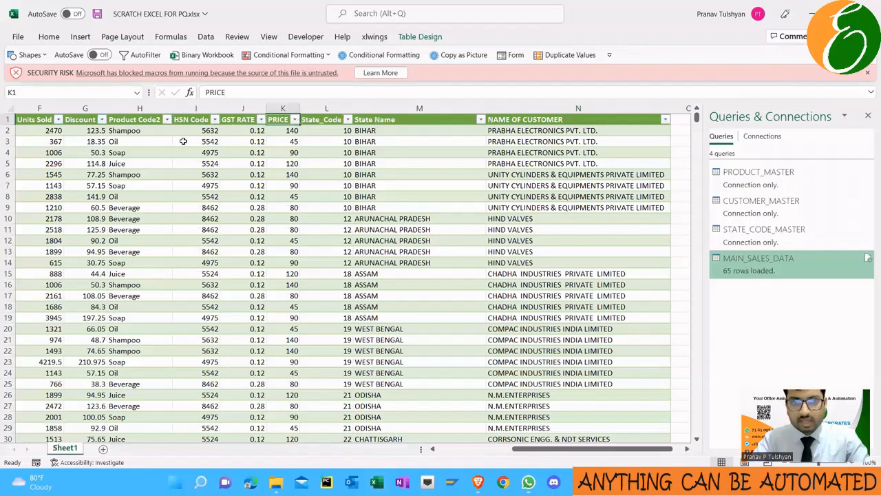
key("Left")
key("Left")
key("Left")
key("ctrl+shift+Down")
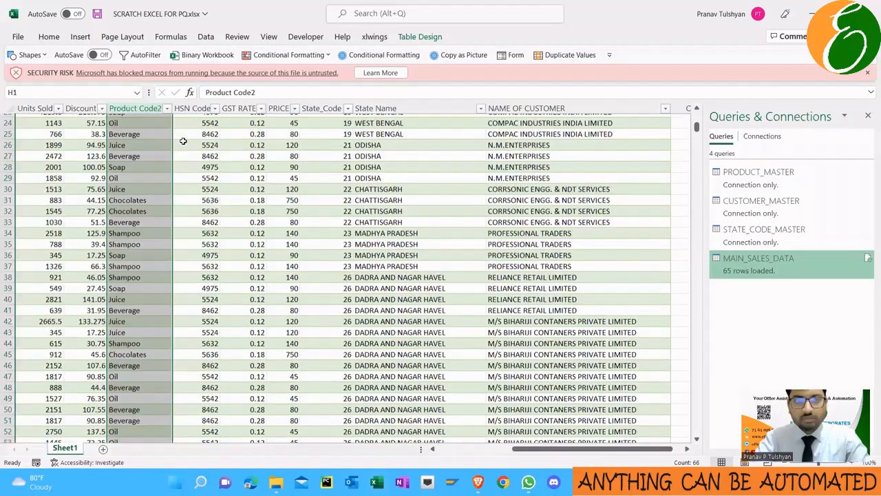
key("Right")
key("alt+Tab")
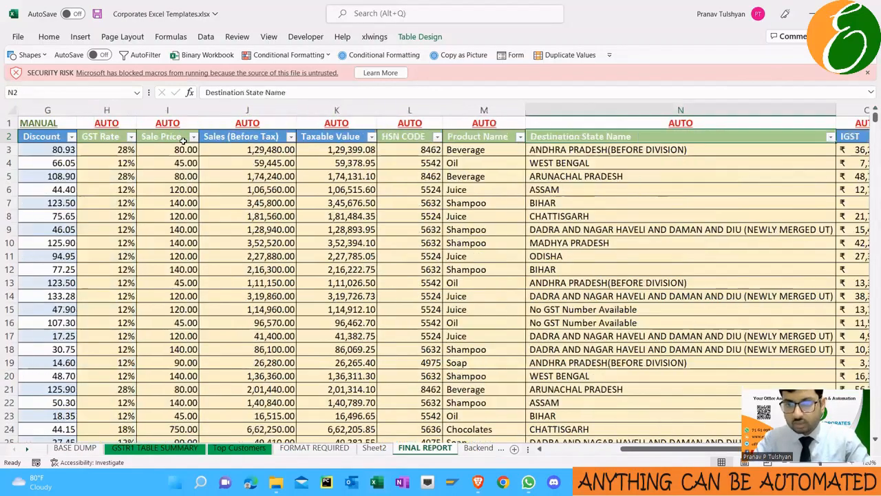
Step: Compare FINAL REPORT's Destination State Name column with the State Name column in SCRATCH EXCEL FOR PQ
scroll(184, 140, "right", 1)
key("Down")
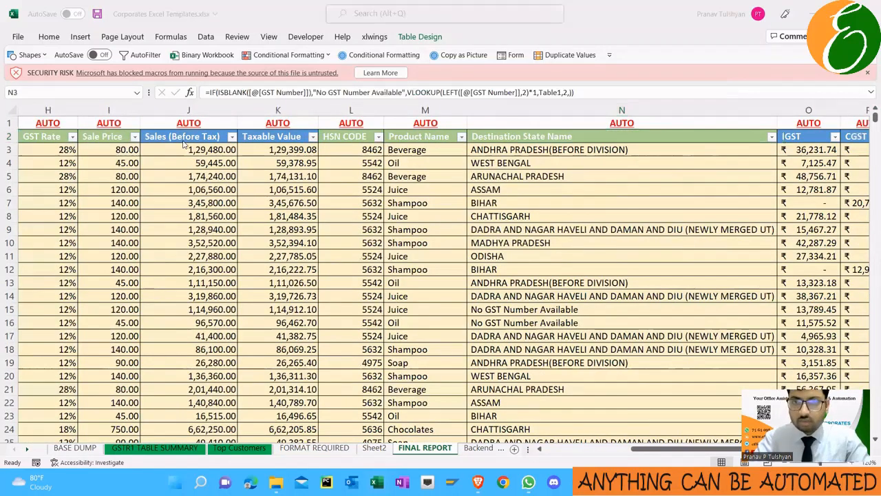
key("alt+Tab")
key("Right")
key("Right")
key("Right")
key("Right")
key("Left")
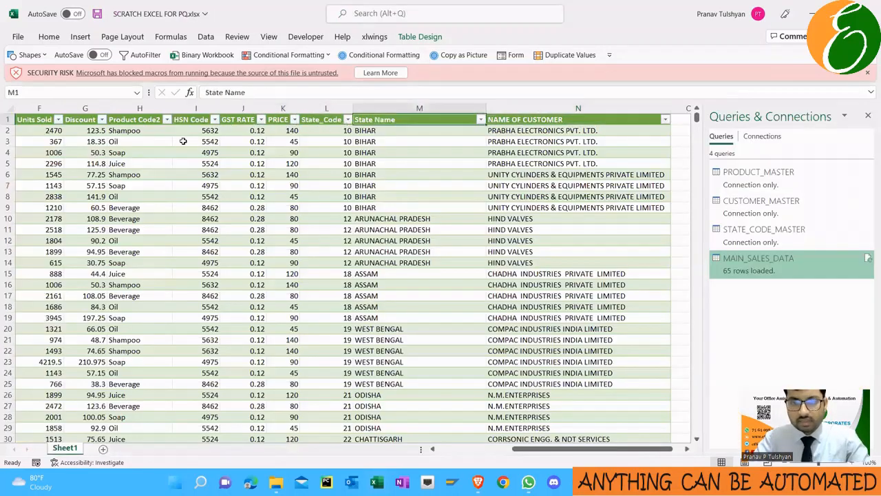
key("Down")
key("Down")
key("Up")
key("Up")
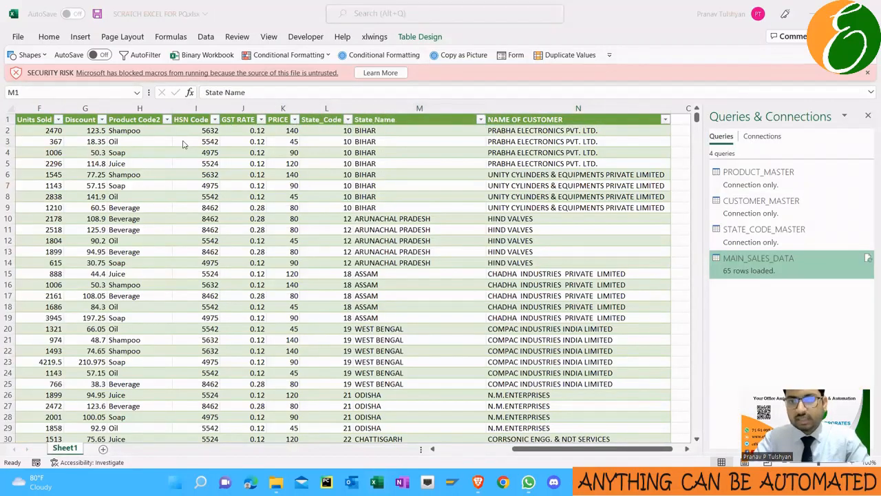
Step: Review the calculated columns in FINAL REPORT, from the IGST, CGST, SGST and TOTAL GST headers back to Taxable Value
key("alt+Tab")
key("Right")
key("Right")
key("Right")
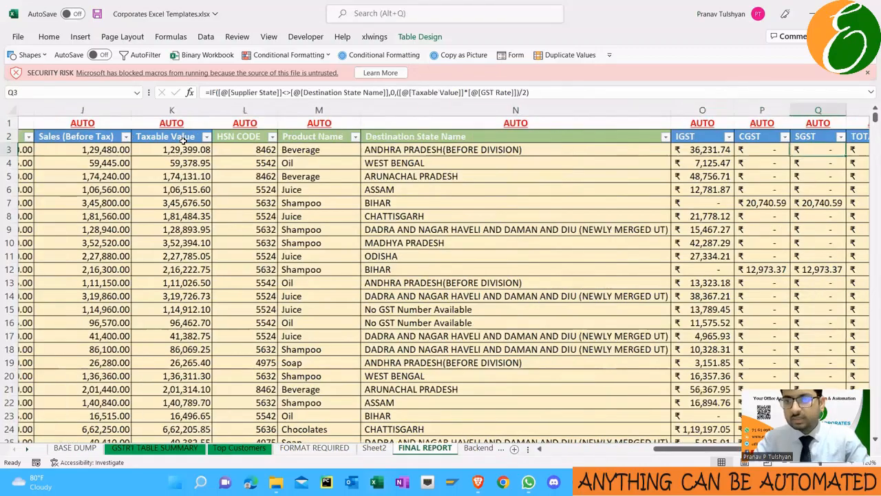
key("Up")
key("Right")
key("Right")
key("Left")
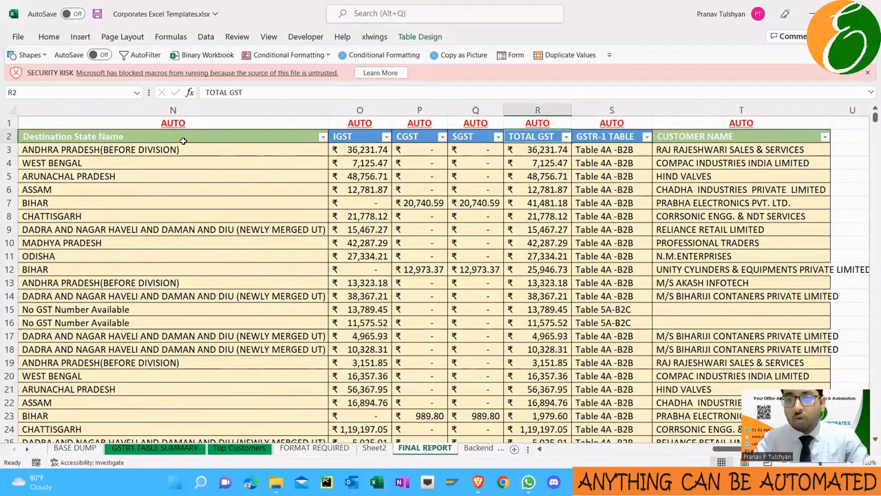
key("Left")
key("Left")
key("Left")
key("Left")
key("Left")
key("Left")
key("Left")
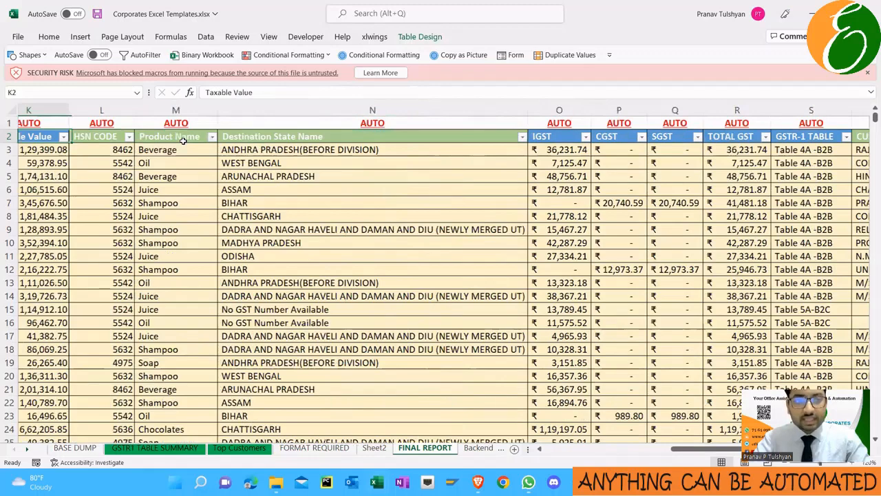
Step: Inspect the row 3 formulas in FINAL REPORT for Sales (Before Tax), Destination State Name, IGST, TOTAL GST and GSTR-1 TABLE
key("Down")
key("Left")
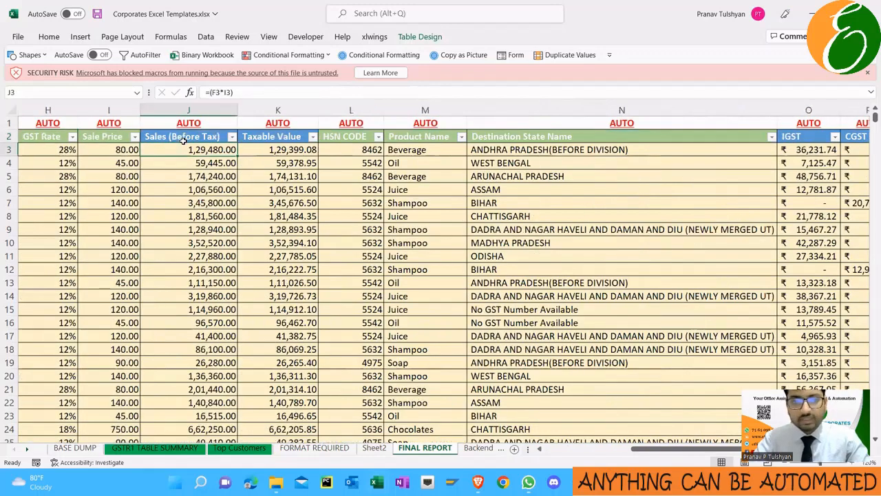
key("Right")
key("Right")
key("Right")
key("Right")
key("Right")
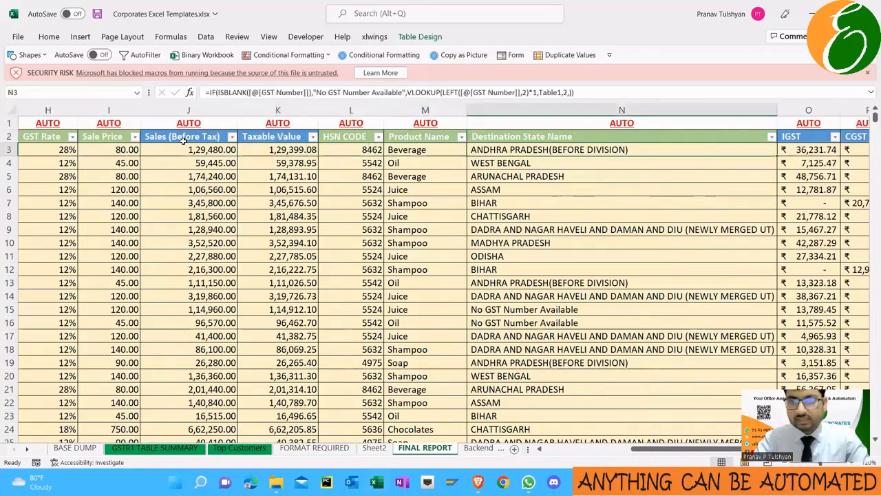
key("F2")
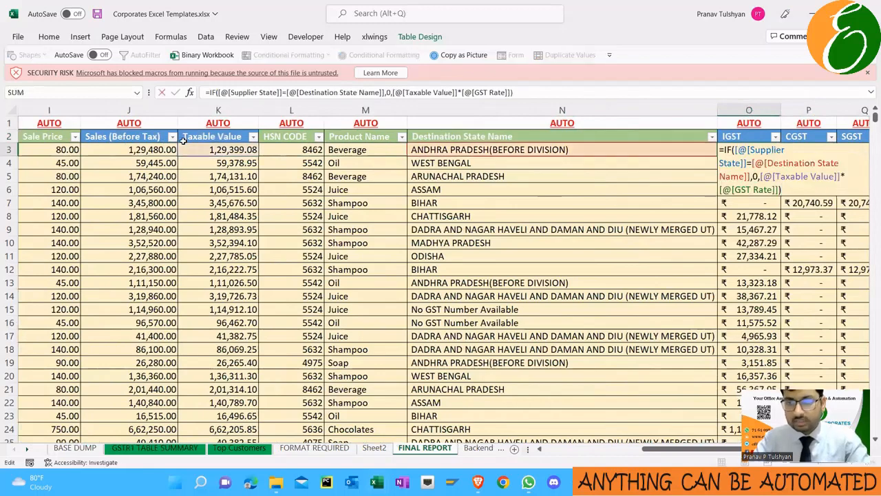
key("Escape")
key("Right")
key("Right")
key("Right")
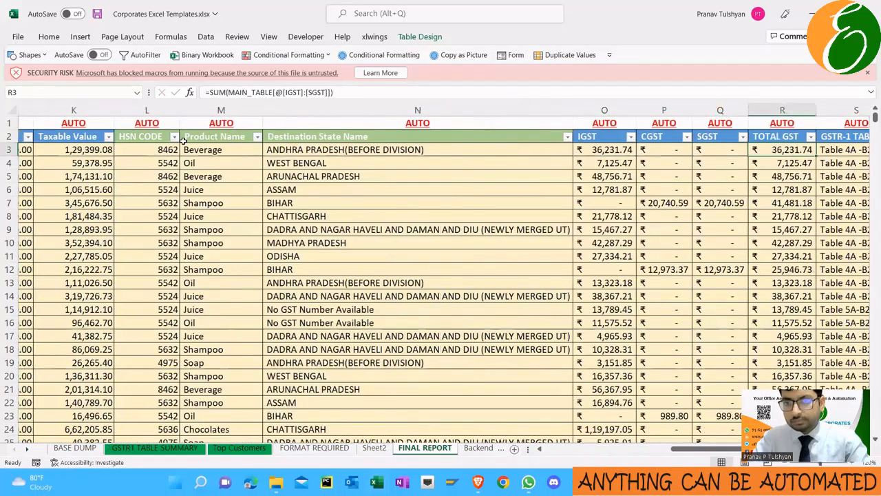
key("Right")
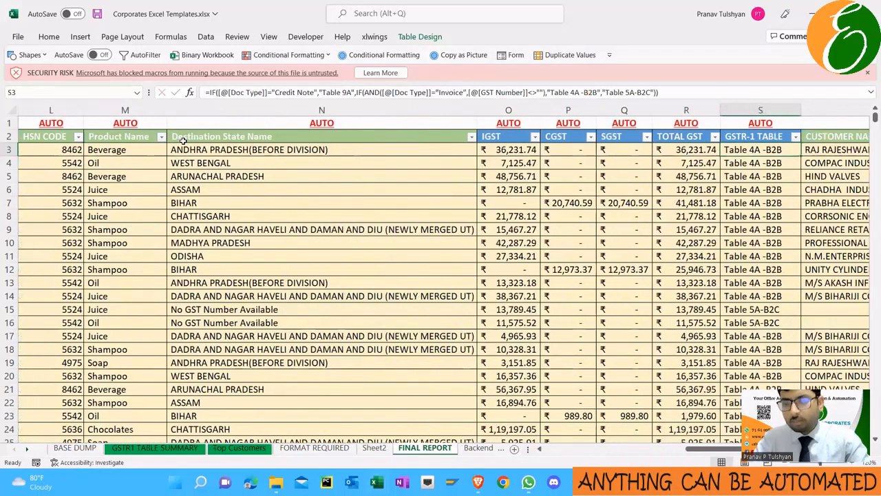
key("F2")
key("Escape")
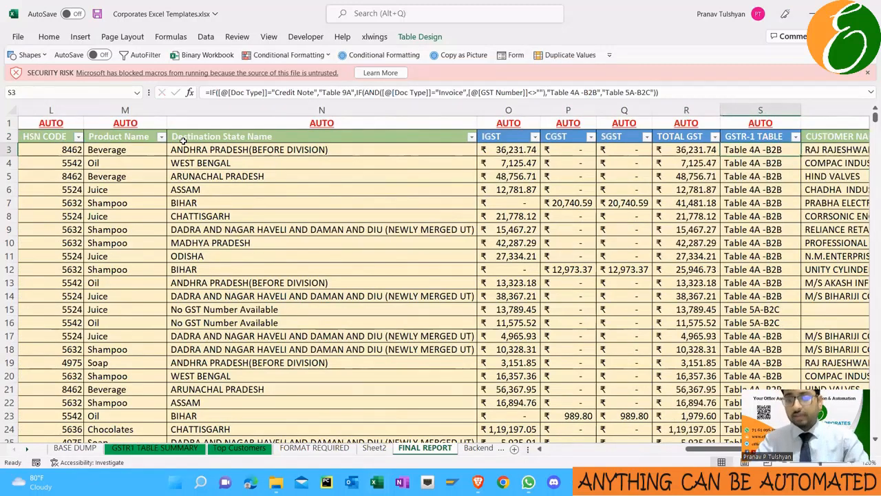
key("Left")
key("Left")
key("Left")
key("alt+Tab")
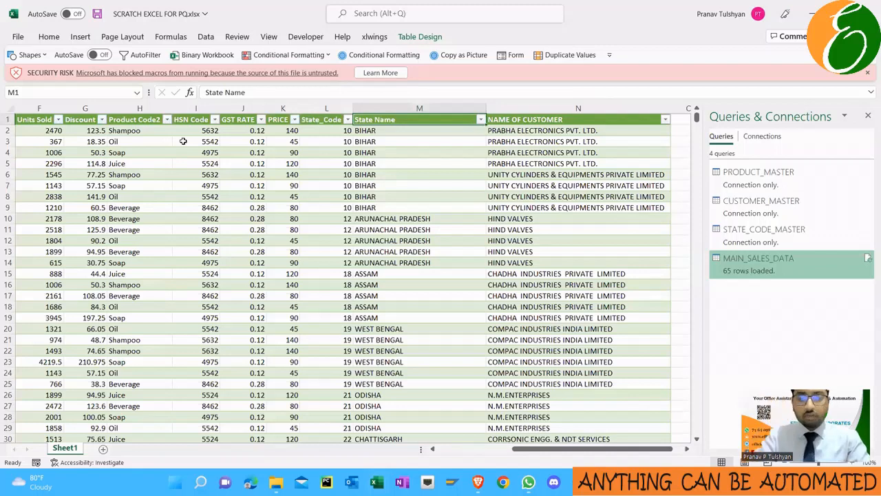
key("Right")
key("Right")
key("Down")
type("V")
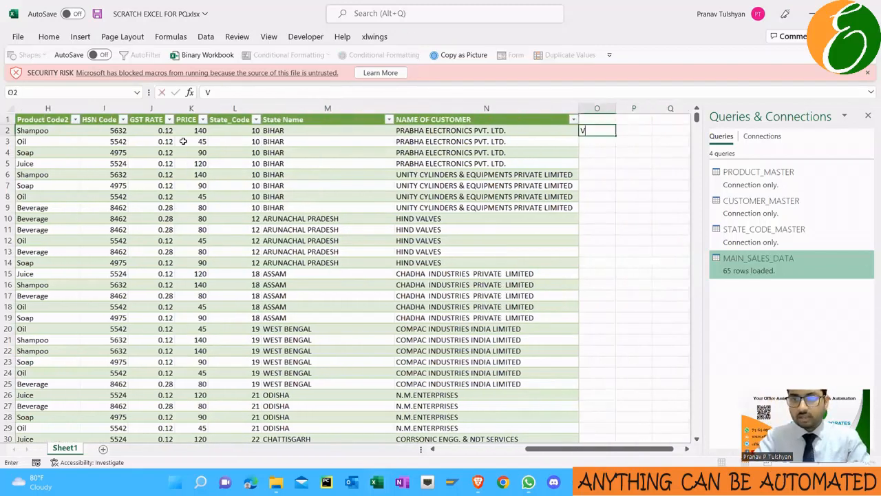
key("BackSpace")
type("=")
key("Left")
key("Left")
key("Left")
key("Left")
key("Left")
key("Left")
key("Left")
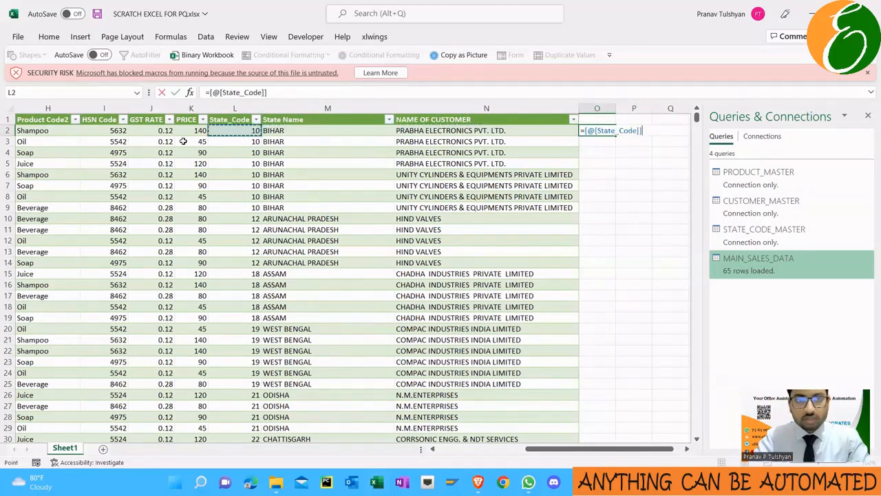
key("Right")
key("Right")
key("Right")
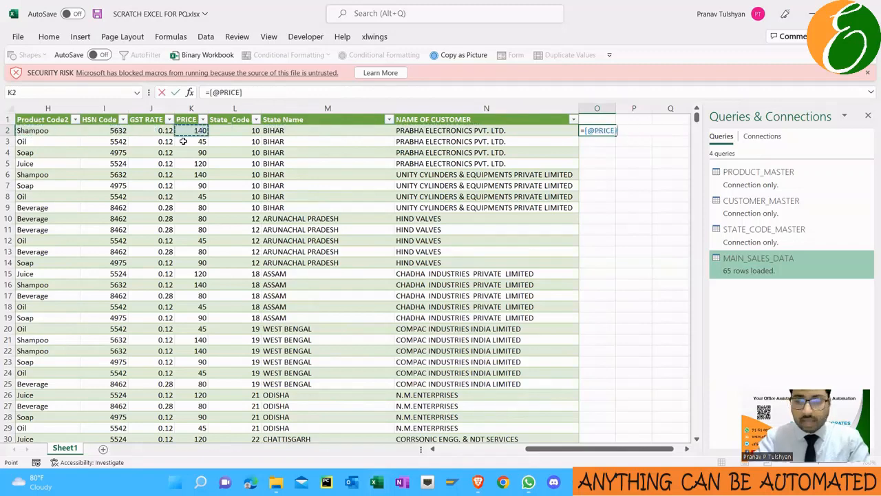
type("*")
key("Left")
key("Left")
key("Left")
key("Left")
key("Left")
key("Left")
key("Left")
key("Left")
key("Left")
key("Left")
key("Left")
key("Left")
key("Left")
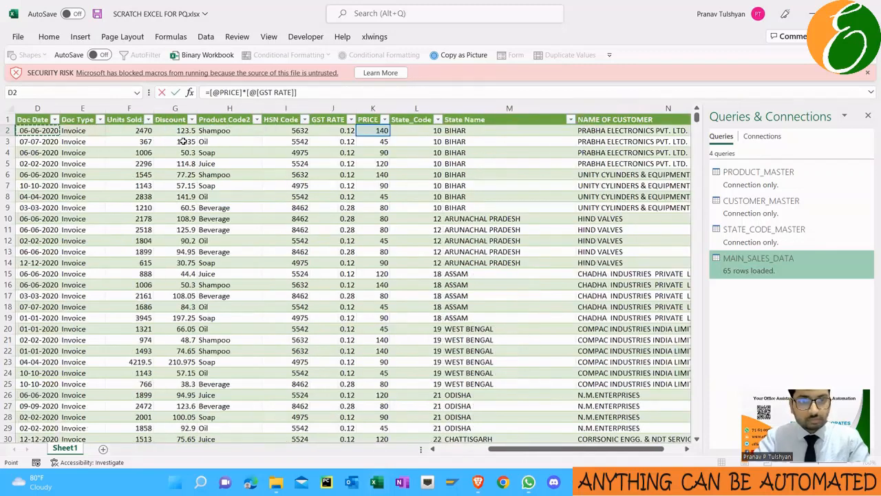
key("Left")
key("Right")
key("Right")
key("Right")
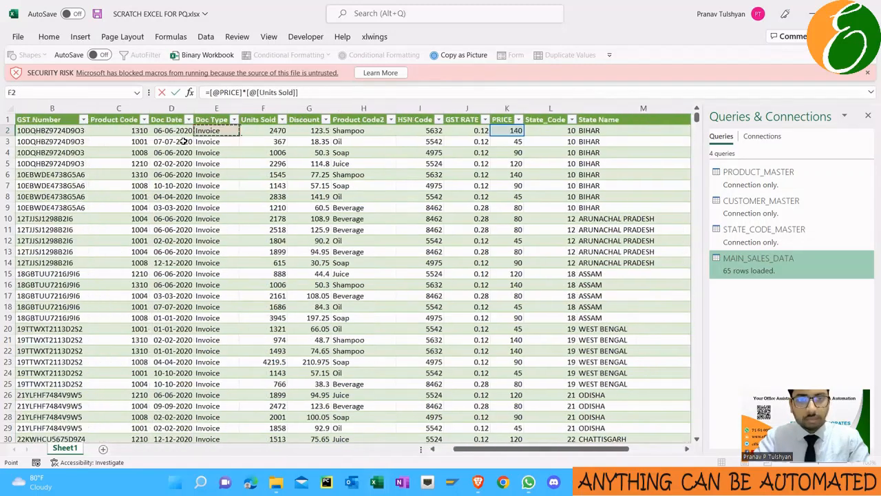
key("Return")
key("ctrl+Up")
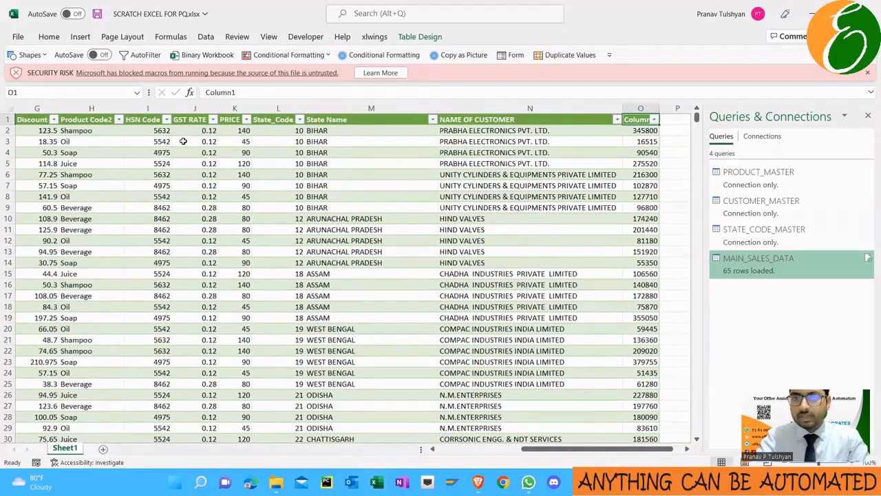
Step: Delete the trial calculated column after NAME OF CUSTOMER, and clear the entire loaded MAIN_SALES_DATA table from Sheet1
key("ctrl+shift+Down")
key("ctrl+minus")
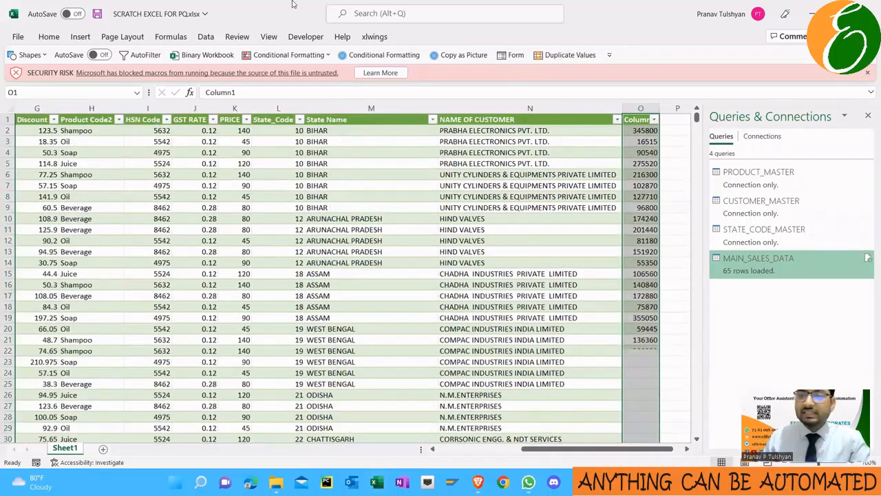
left_click(569, 193)
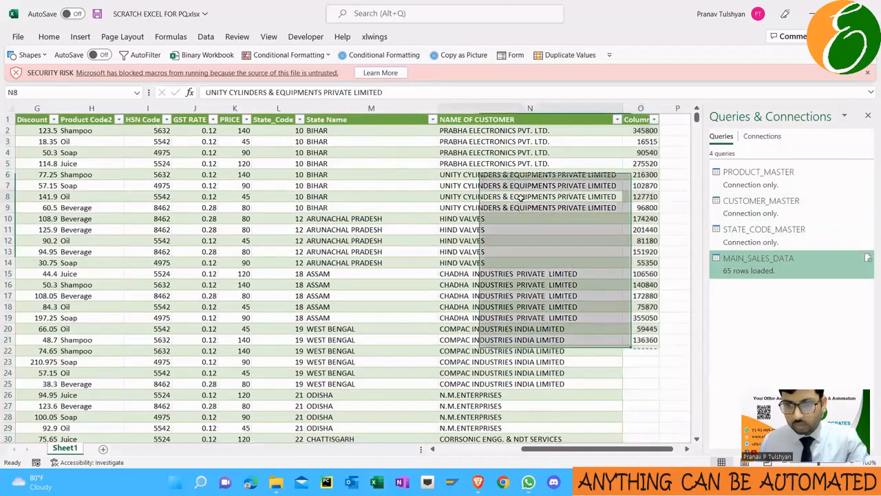
key("Down")
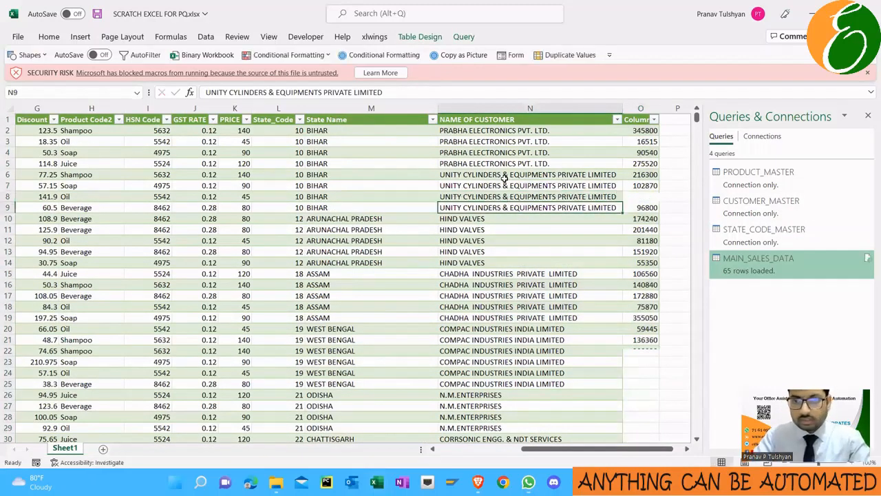
key("Up")
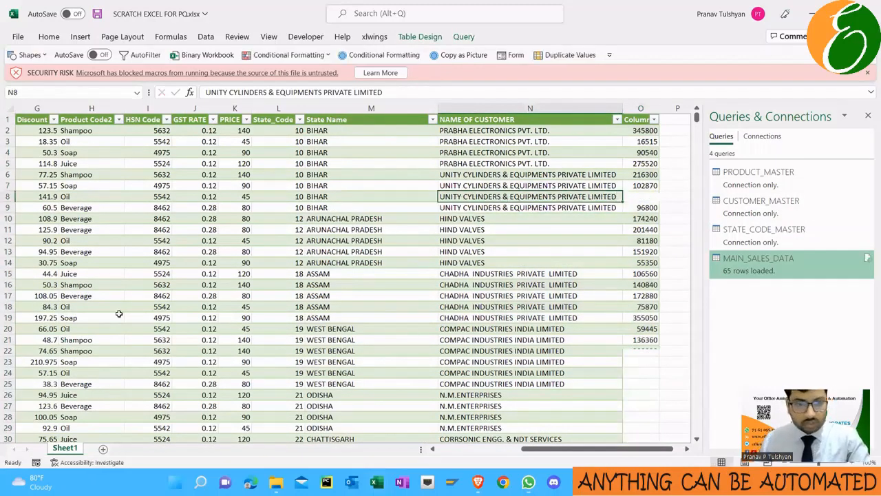
key("ctrl+Home")
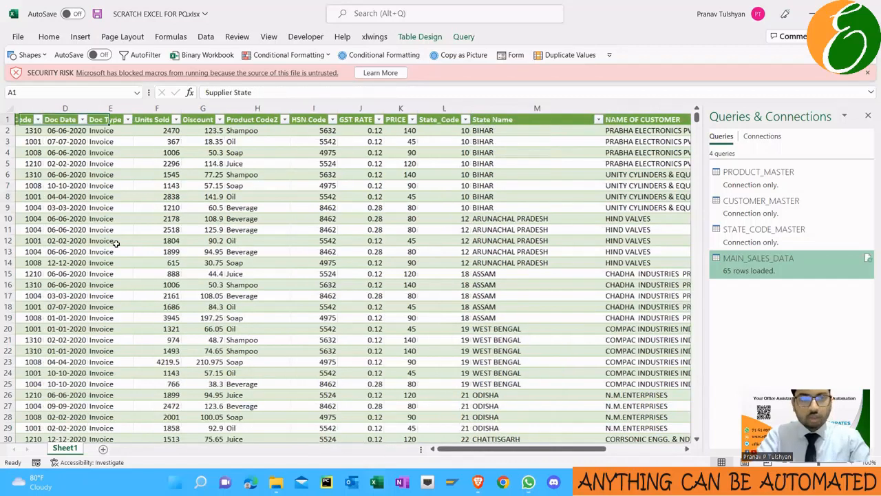
key("ctrl+shift+End")
key("Delete")
key("ctrl+Home")
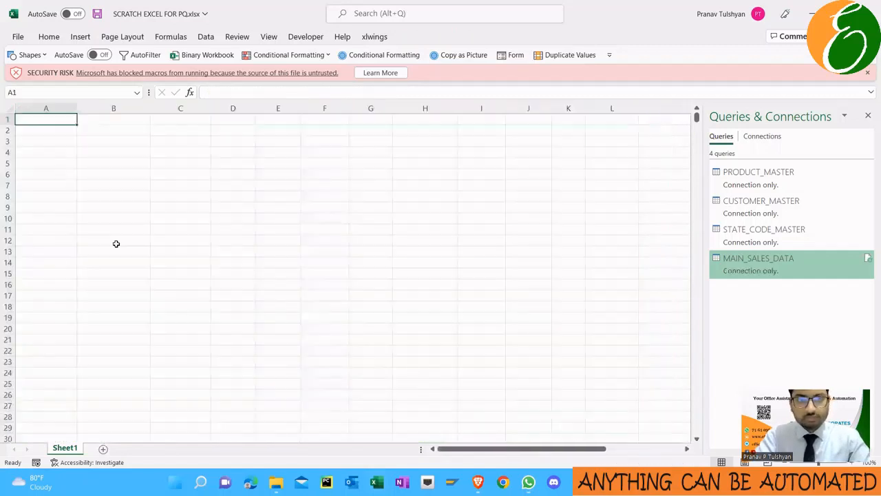
key("ctrl+Right")
key("ctrl+Left")
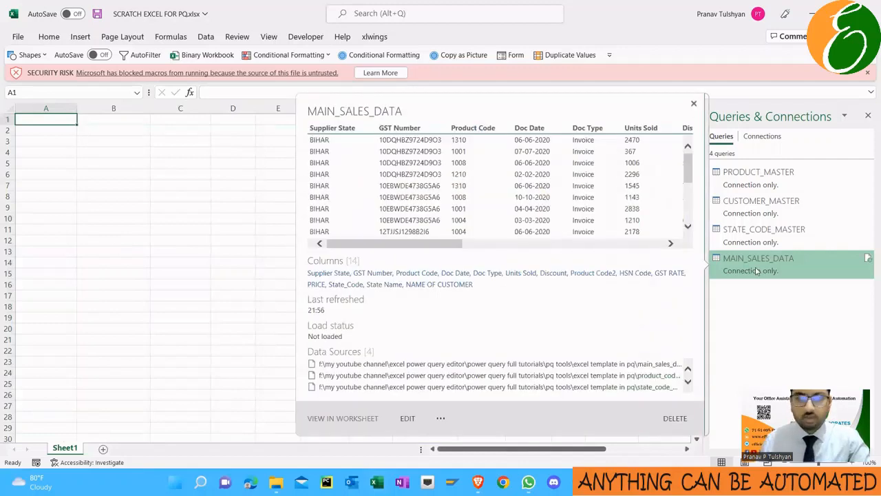
Step: Open the MAIN_SALES_DATA query in the Power Query Editor and check the SALES AMOUNT(BEFORE TAX) entry in FORMULATS TEXT.txt
double_click(757, 269)
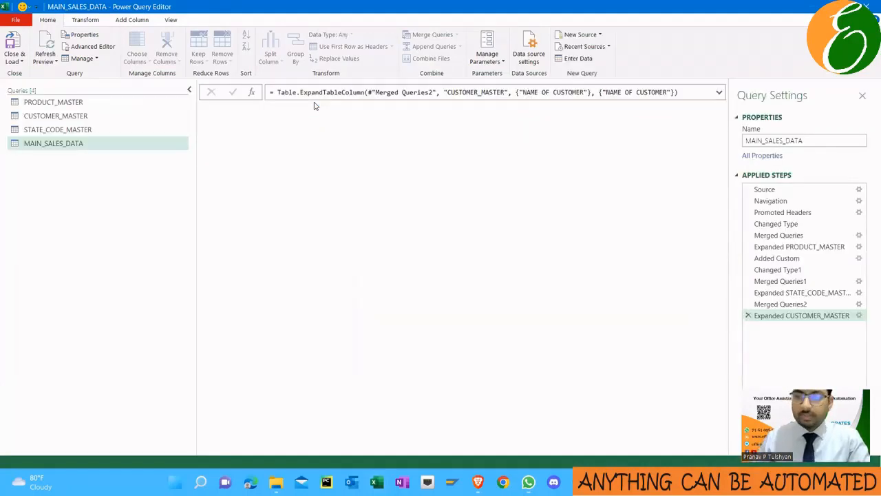
key("alt+Tab")
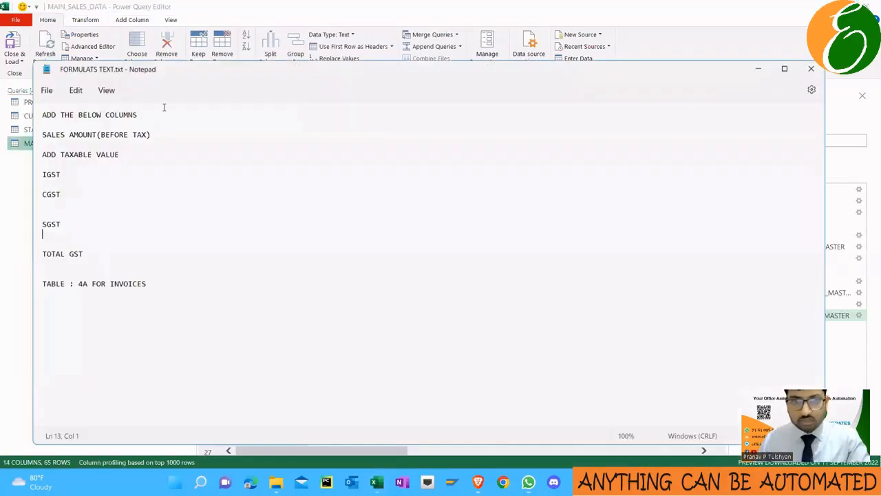
left_click_drag(51, 126, 132, 130)
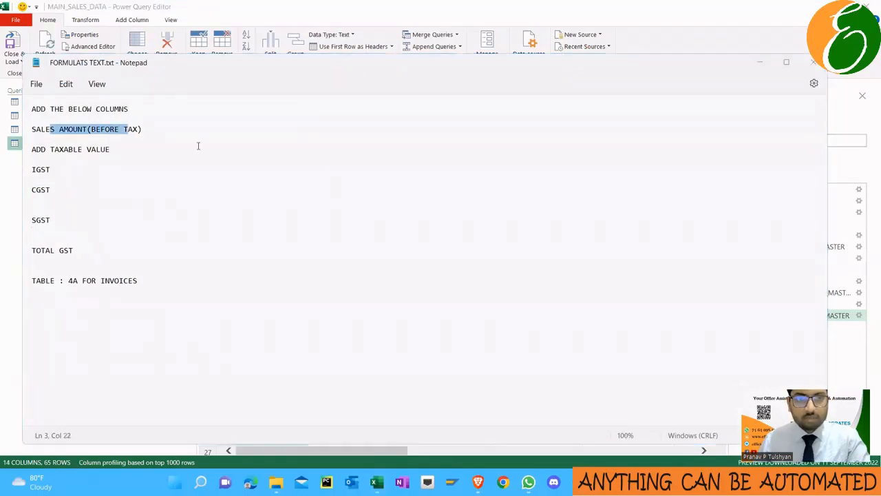
key("alt+Tab")
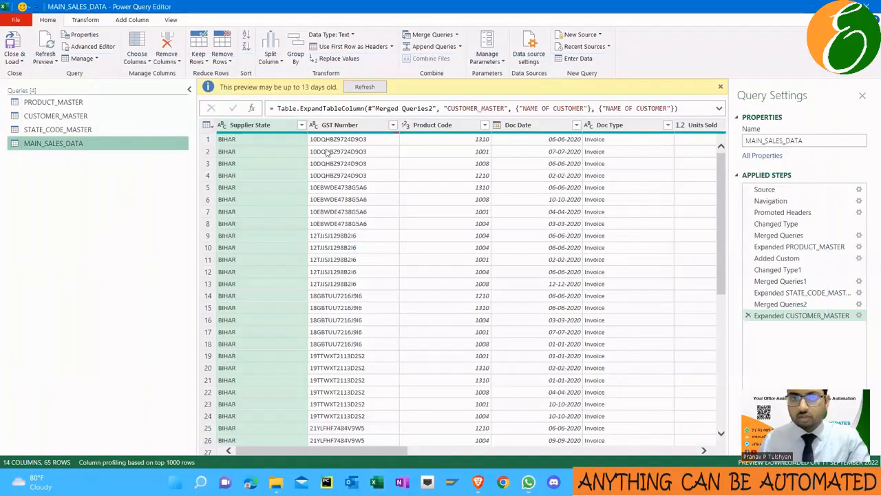
Step: Add a custom column named SALES AMOUNT to MAIN_SALES_DATA with the formula [Units Sold]*[PRICE]
left_click(130, 21)
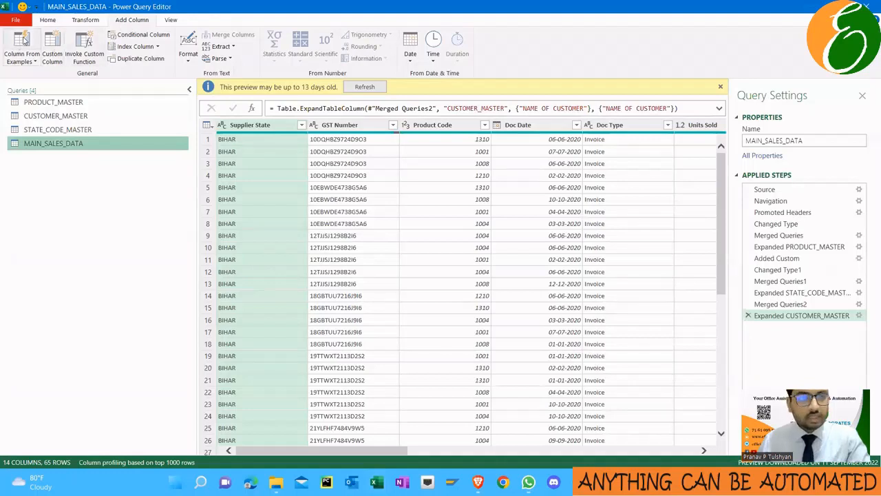
left_click(50, 48)
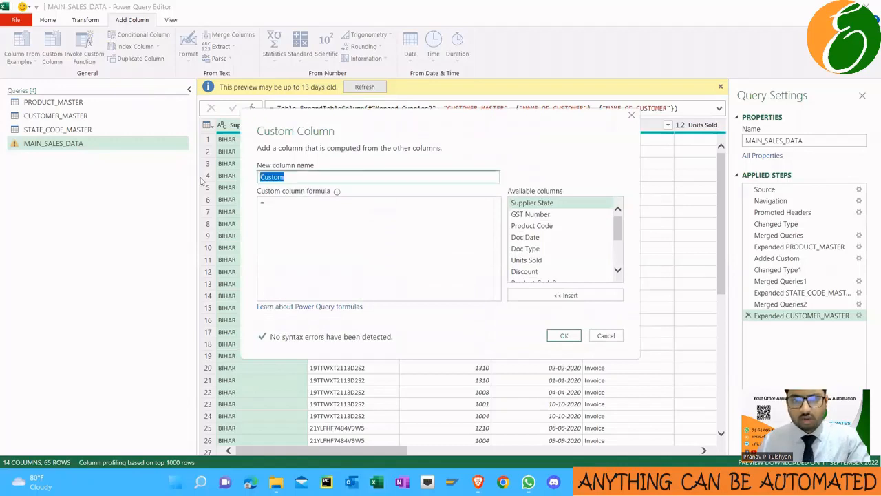
type("SAL")
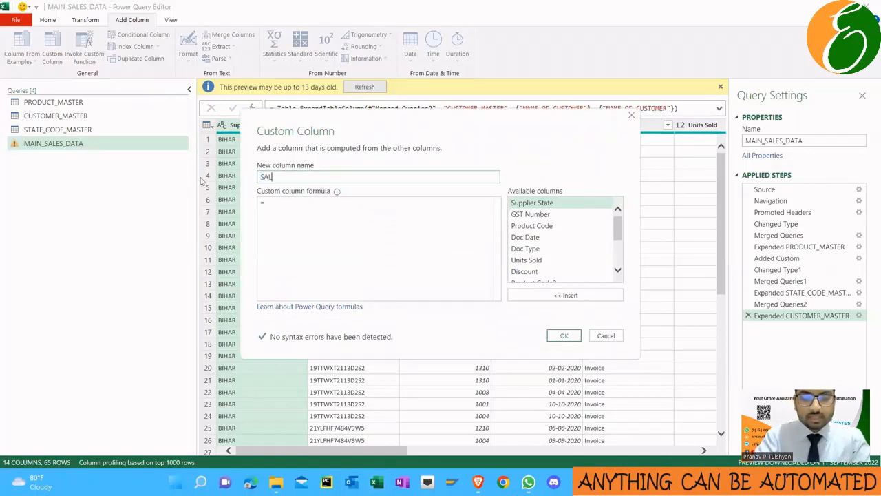
type("ES AMOUNT")
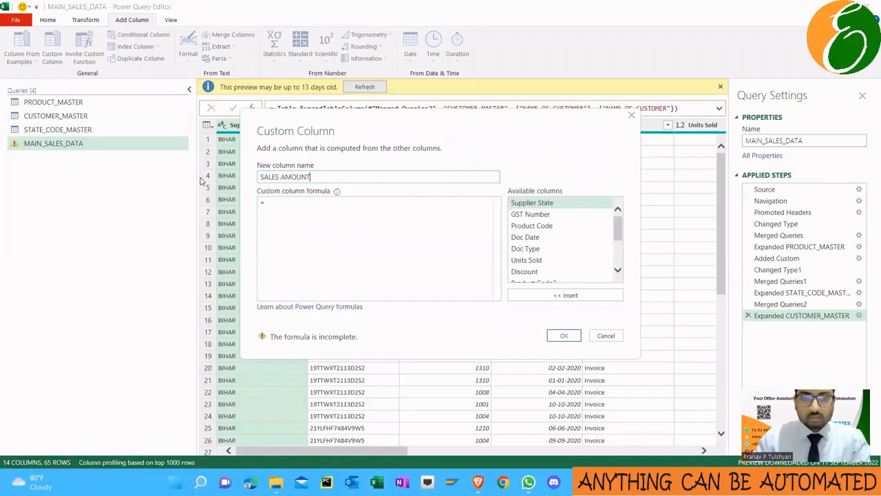
left_click(277, 203)
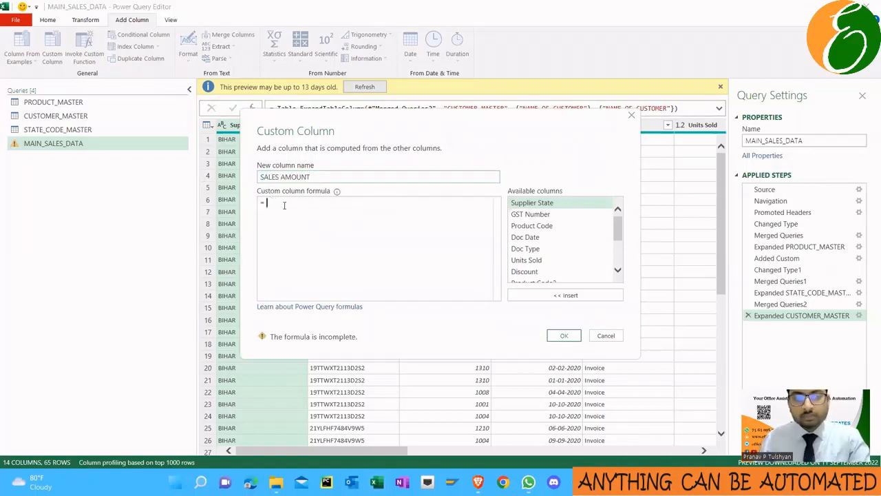
scroll(558, 245, "down", 1)
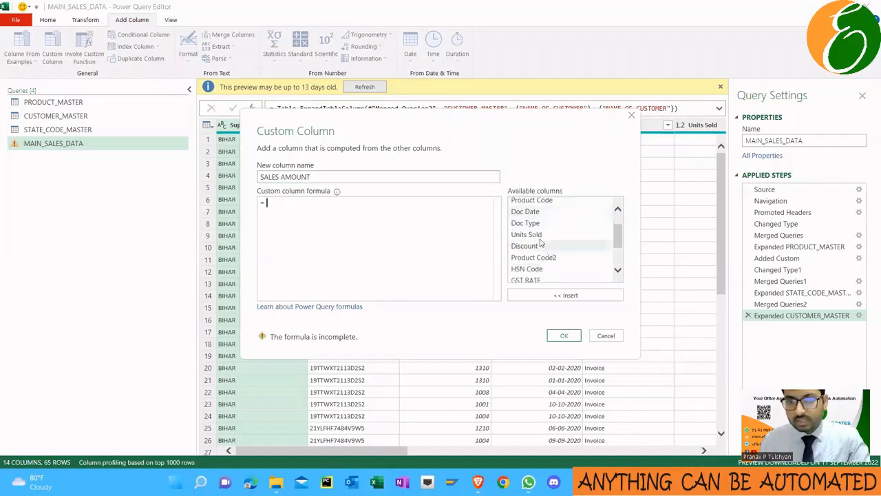
double_click(541, 235)
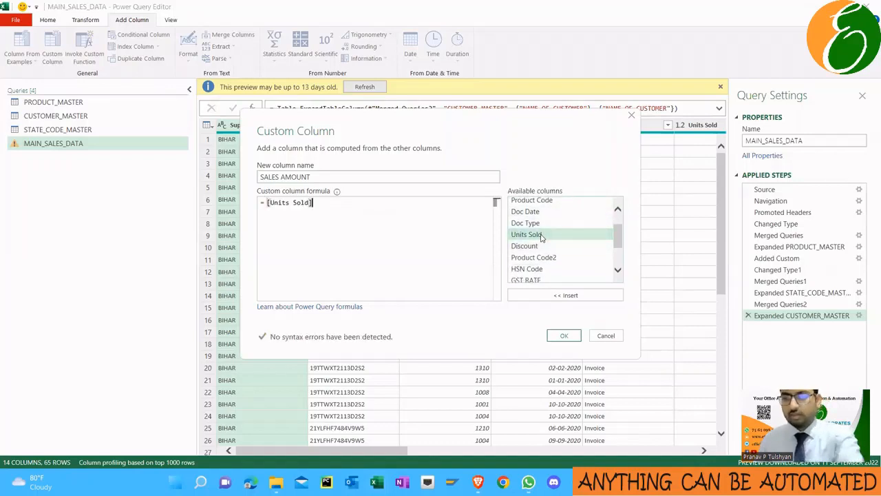
type("*")
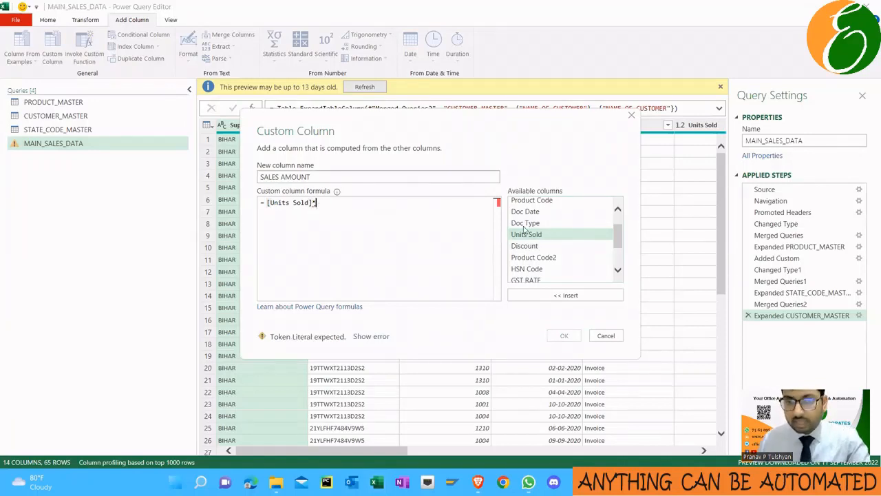
scroll(547, 248, "down", 2)
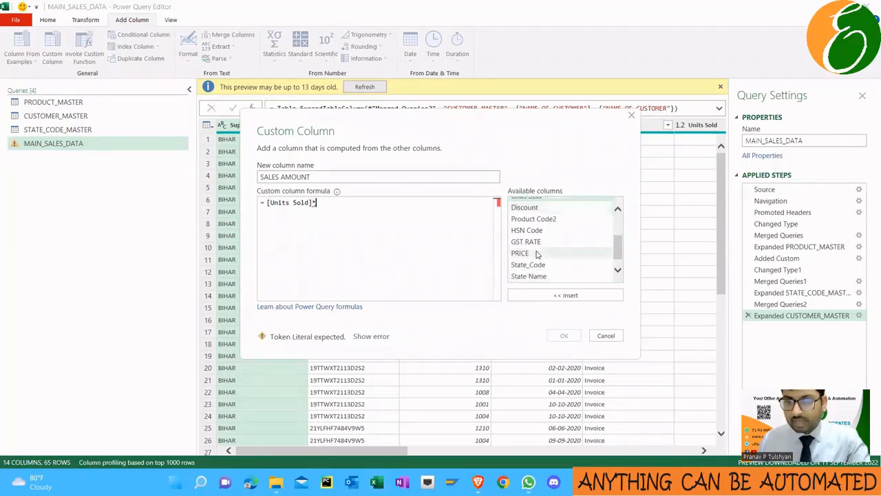
double_click(538, 254)
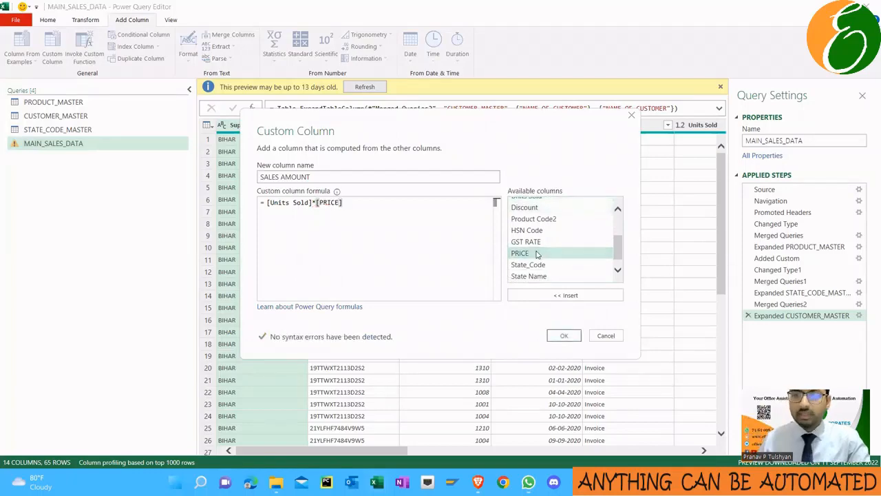
left_click(564, 337)
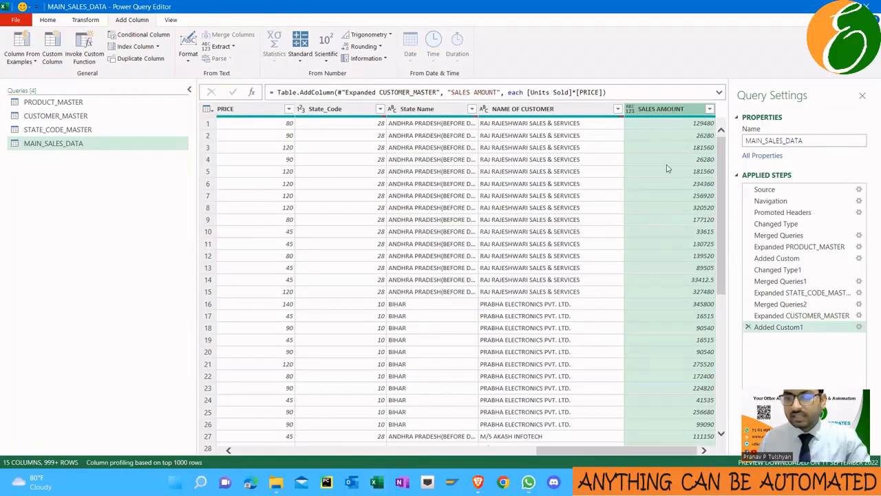
Step: Check the ADD TAXABLE VALUE entry in the FORMULATS TEXT.txt column list and return to the Power Query Editor
key("alt+Tab")
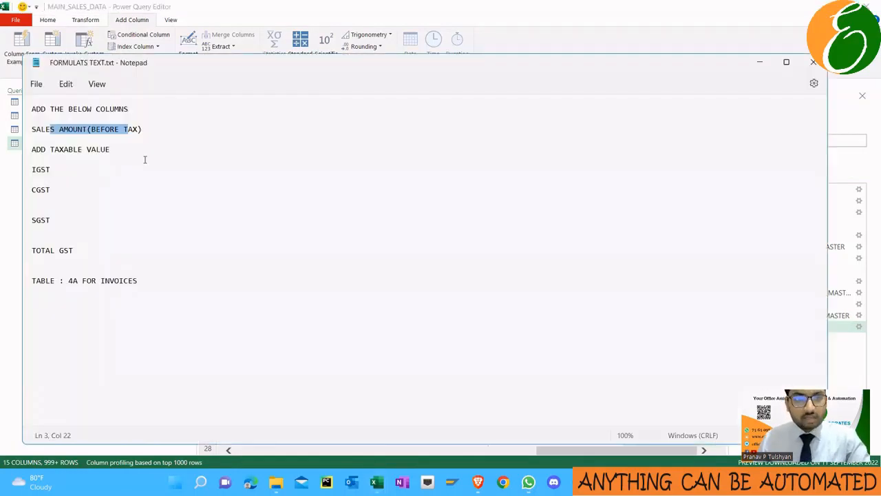
left_click(143, 159)
left_click_drag(110, 150, 32, 151)
key("alt+Tab")
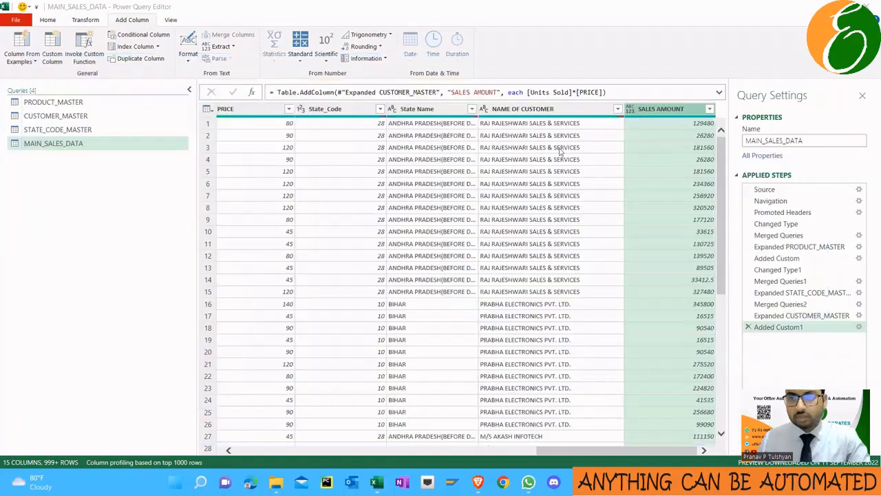
Step: Add a custom column named TAXABLE_VALUE to MAIN_SALES_DATA with the formula [SALES AMOUNT]-[Discount]
left_click(53, 53)
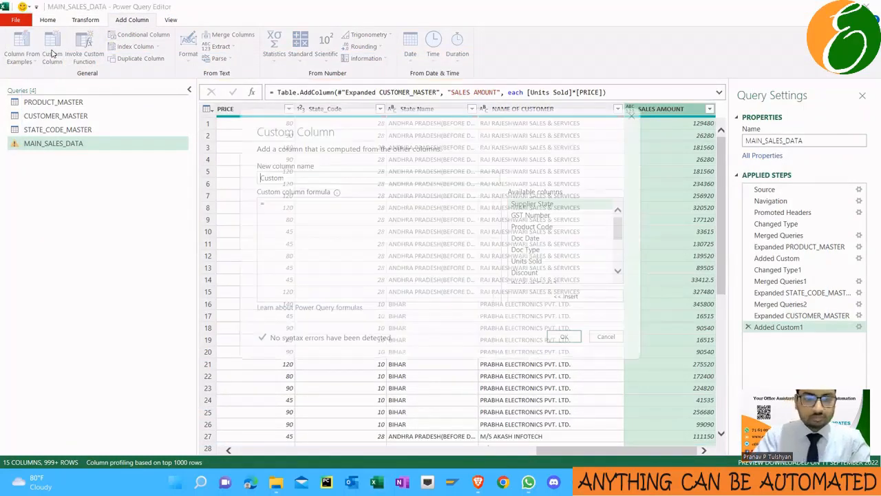
type("TAXABLE")
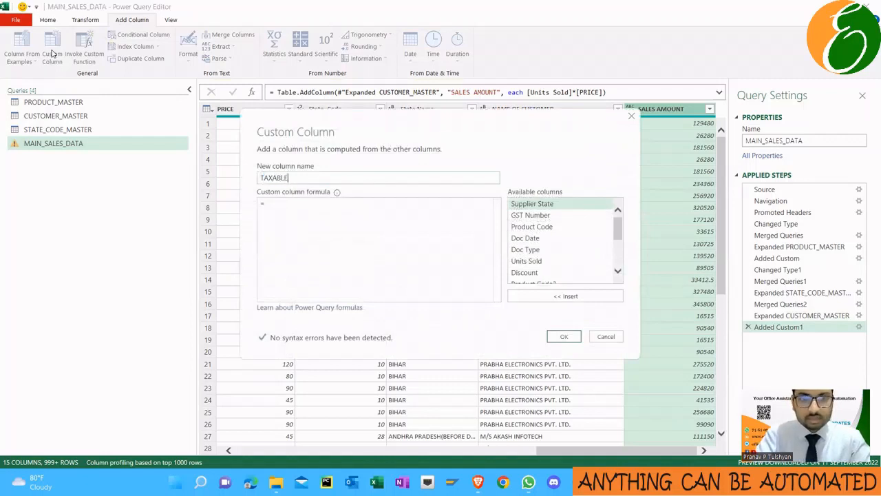
type("_VALUE")
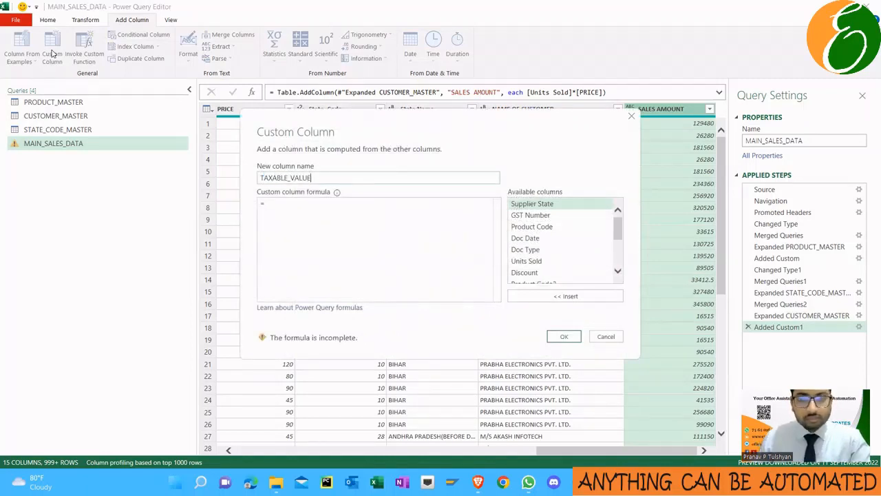
left_click(294, 209)
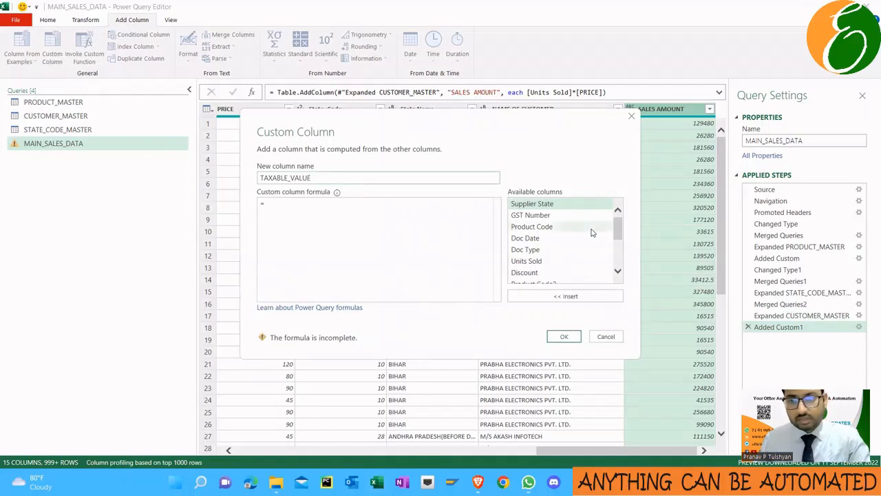
scroll(551, 237, "down", 3)
double_click(545, 277)
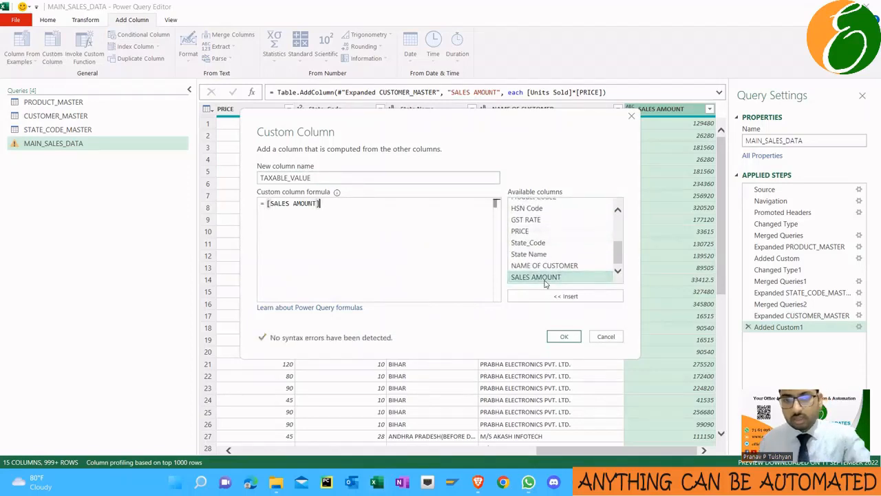
type("-")
scroll(555, 252, "up", 3)
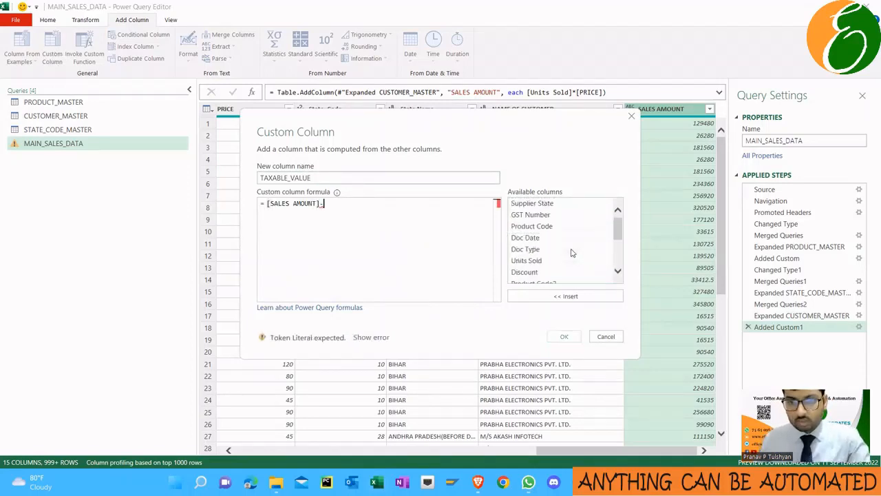
double_click(553, 273)
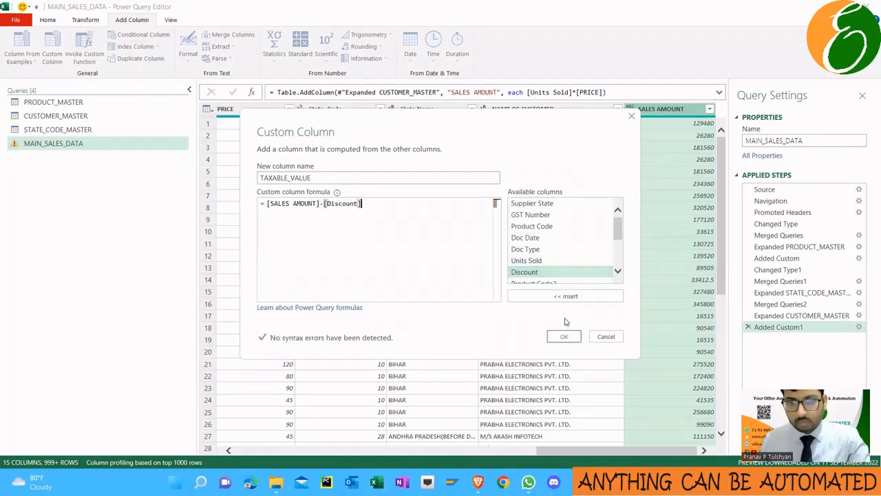
left_click(565, 337)
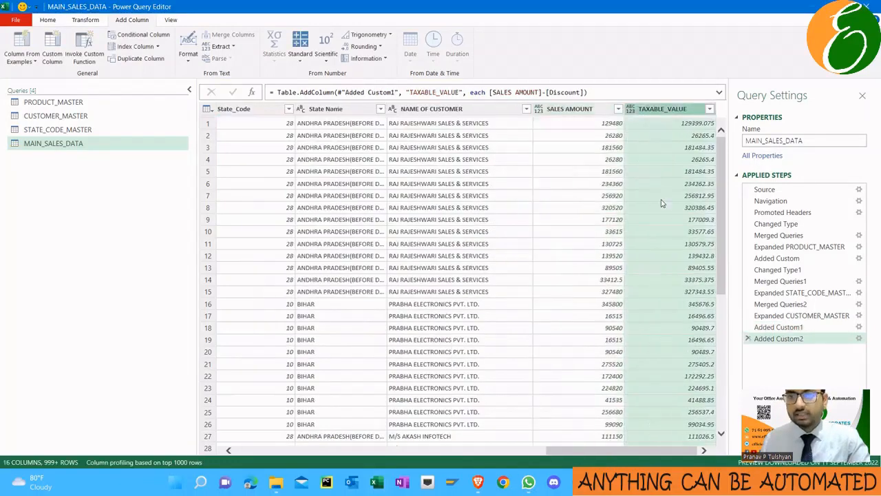
Step: Check the IGST entry in the FORMULATS TEXT.txt column list and return to the Power Query Editor
key("alt+Tab")
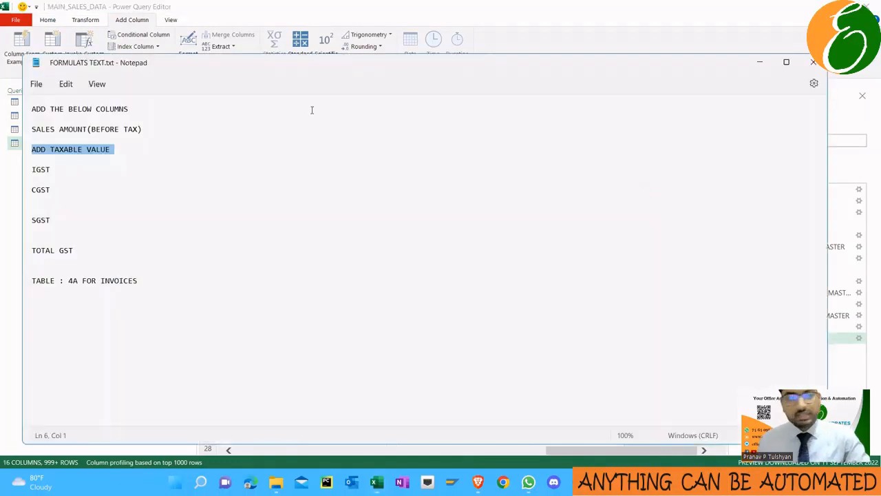
left_click_drag(58, 172, 20, 169)
key("alt+Tab")
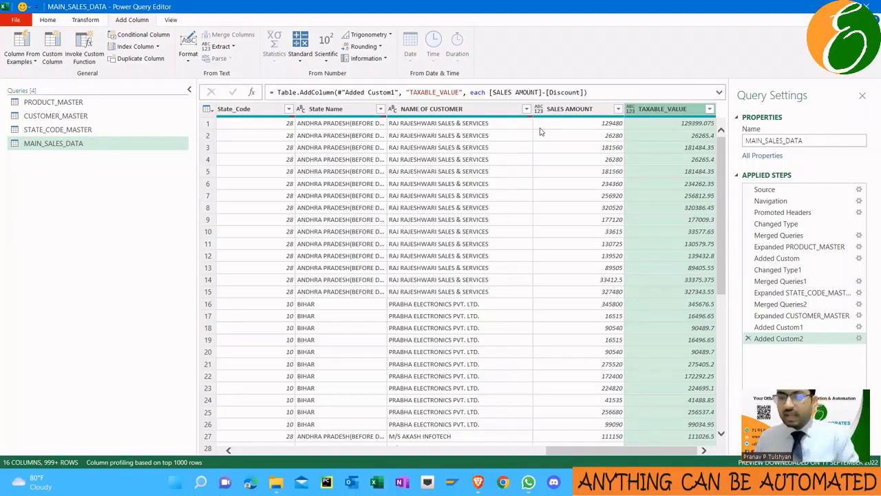
Step: Compare the State Name and Supplier State columns in the MAIN_SALES_DATA preview
left_click(349, 112)
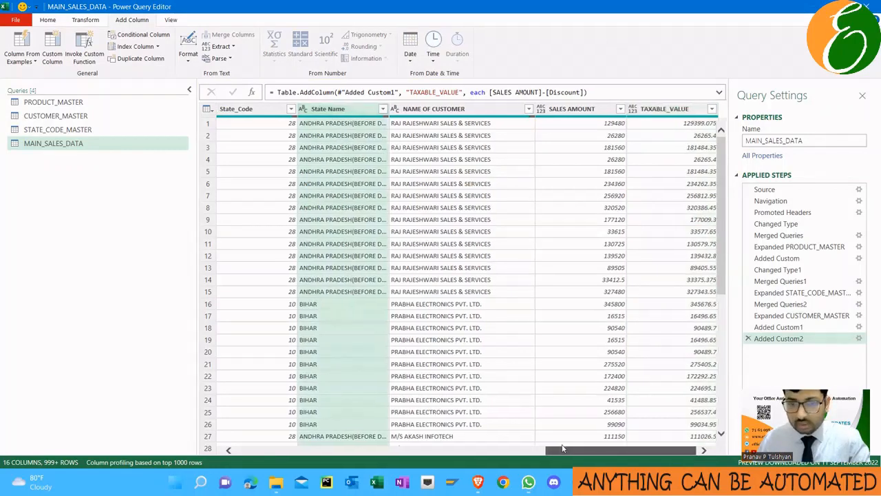
scroll(563, 448, "left", 10)
left_click(272, 112)
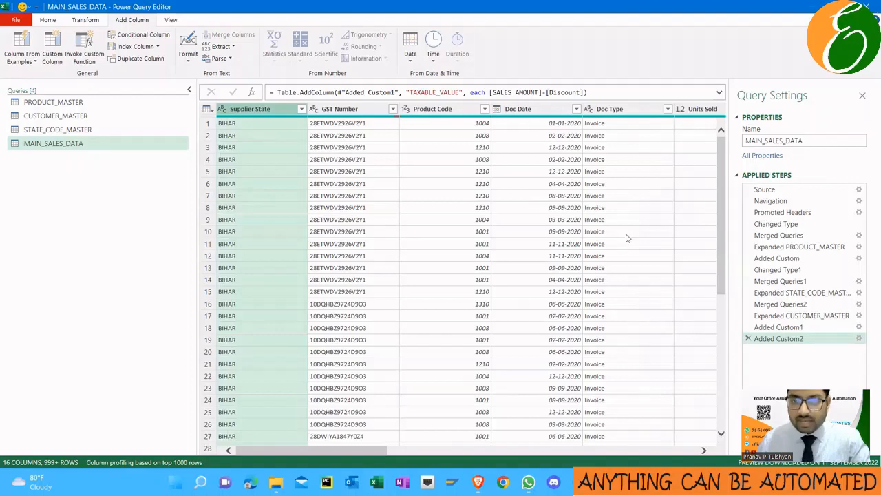
scroll(626, 238, "right", 10)
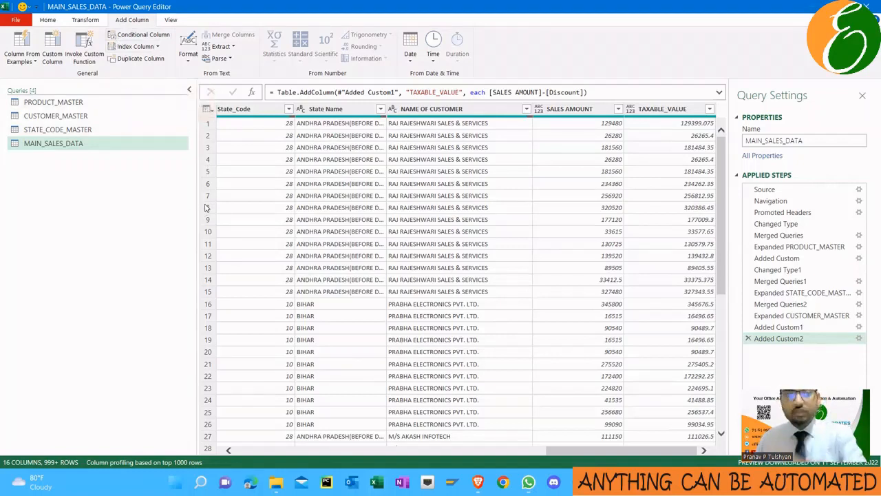
Step: Begin a conditional column named IGST whose condition tests the Supplier State column with the equals operator
left_click(155, 40)
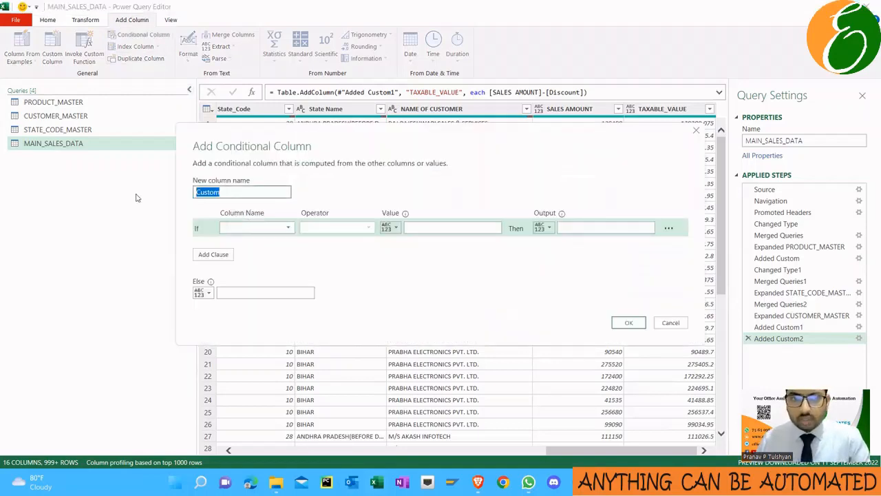
type("IGST")
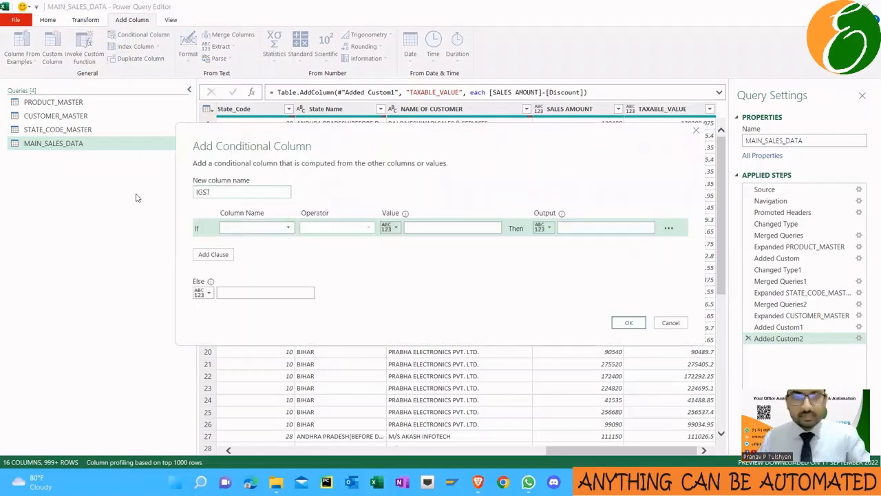
left_click(256, 227)
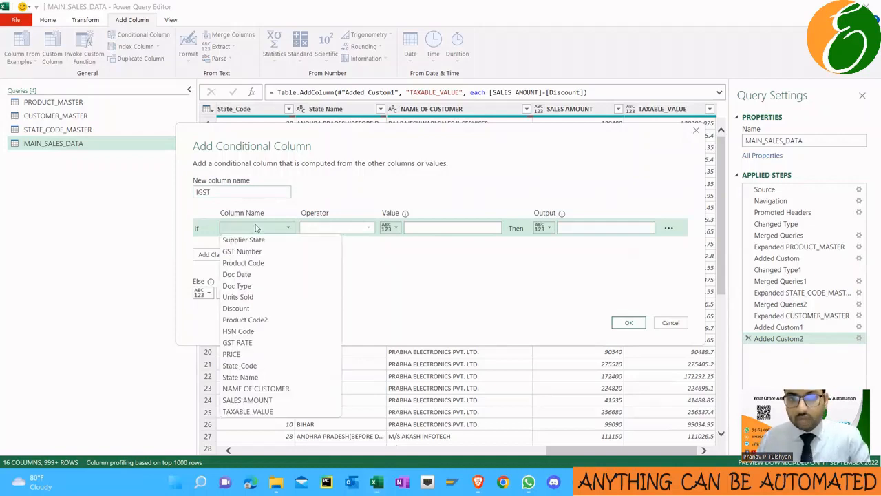
left_click(248, 240)
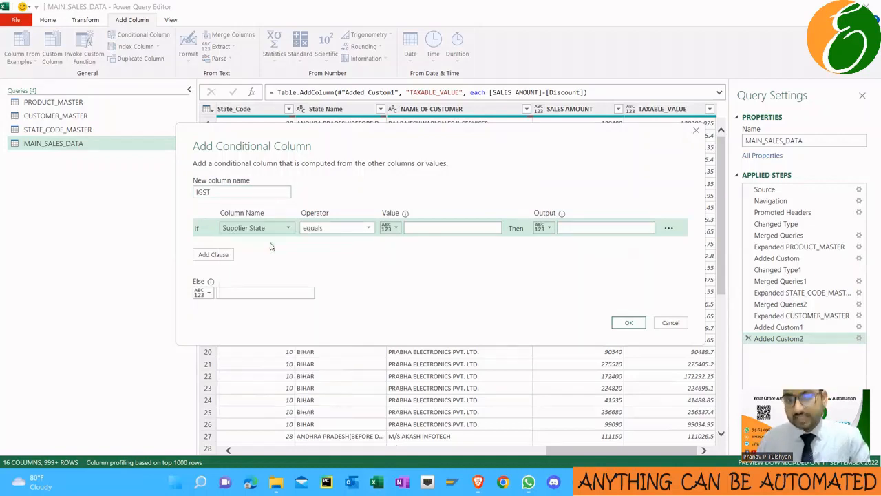
left_click(336, 232)
left_click(335, 241)
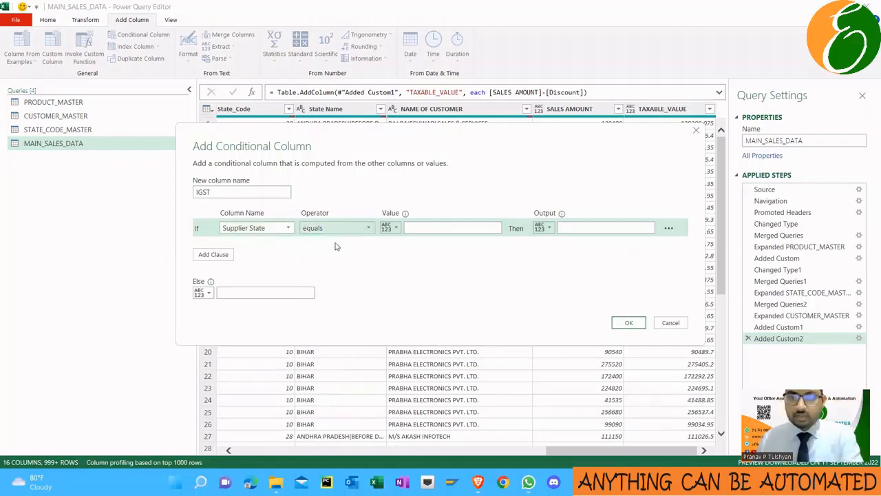
left_click(418, 228)
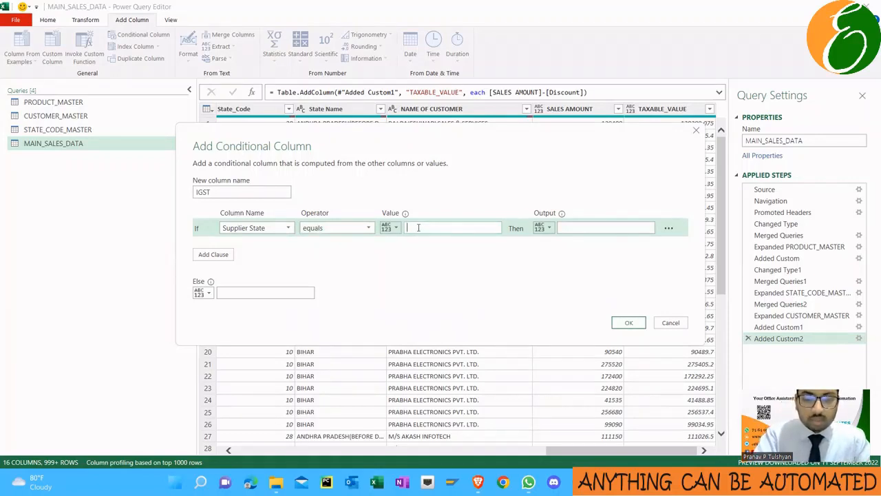
type("DE")
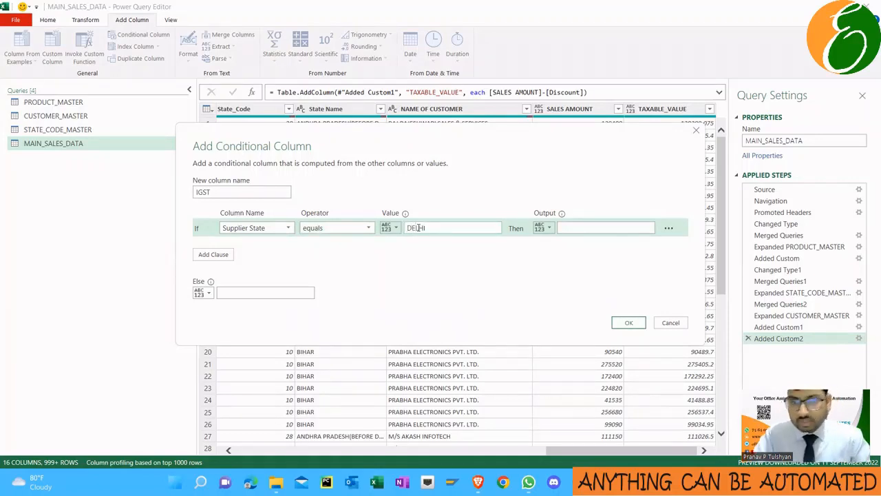
type("LHI")
double_click(418, 228)
key("BackSpace")
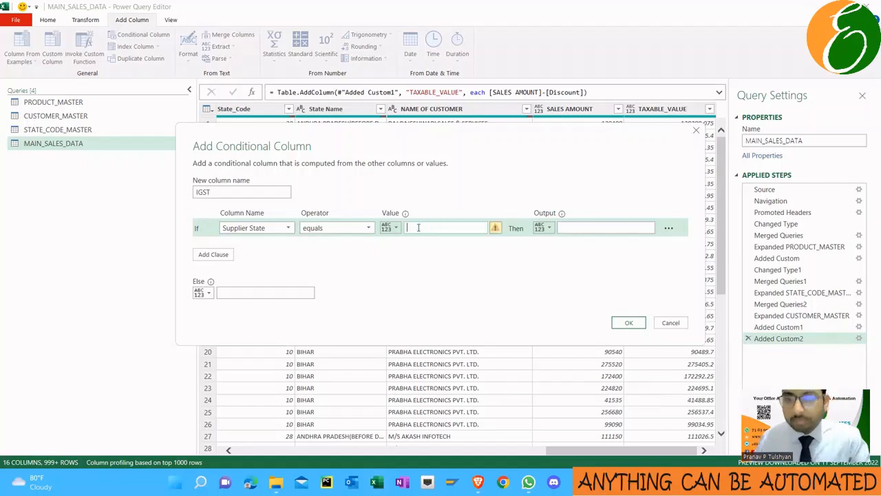
Step: Make the IGST condition compare against a column and choose State Name as its comparison value
left_click(397, 228)
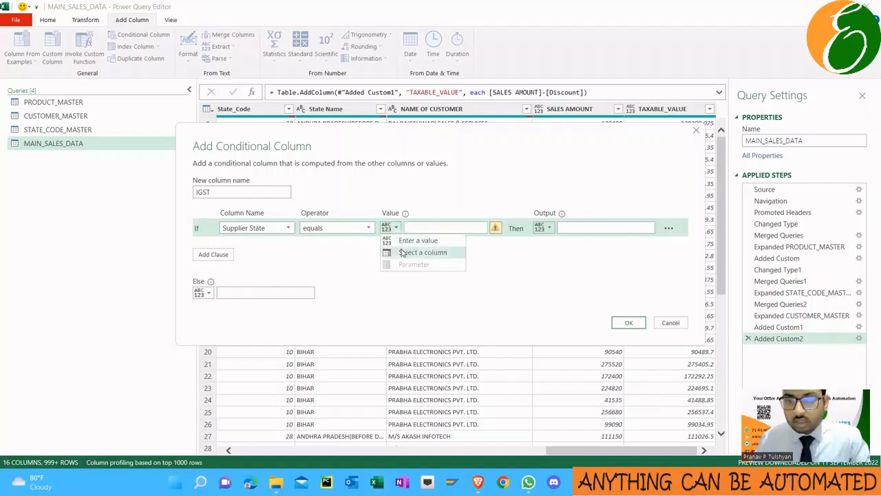
left_click(417, 252)
left_click(448, 229)
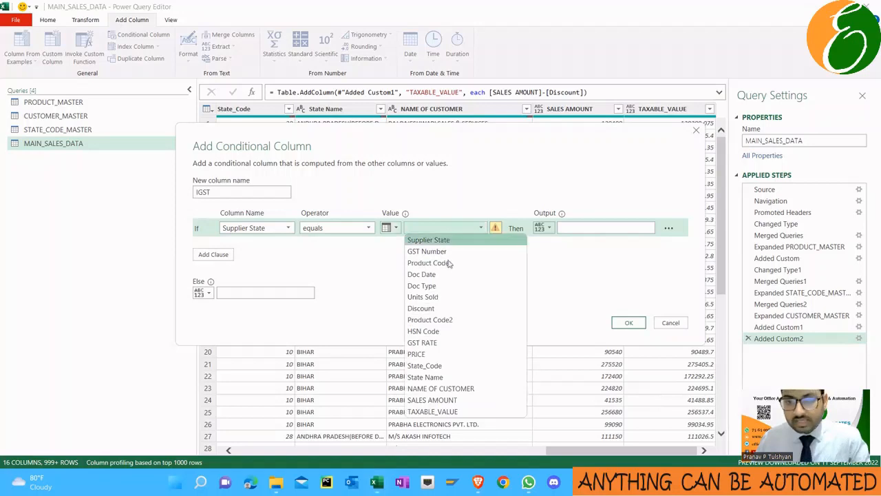
left_click(464, 378)
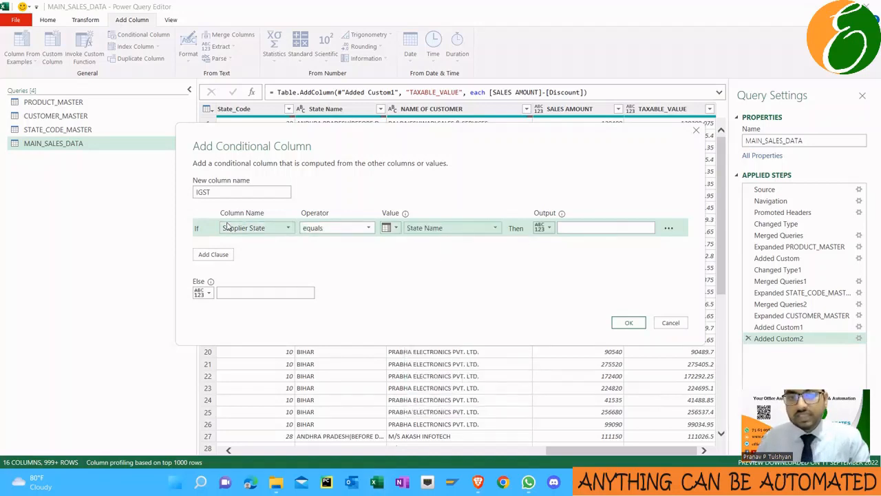
Step: Output the TAXABLE_VALUE column when the condition is met, else 0, and create the IGST column
left_click(581, 228)
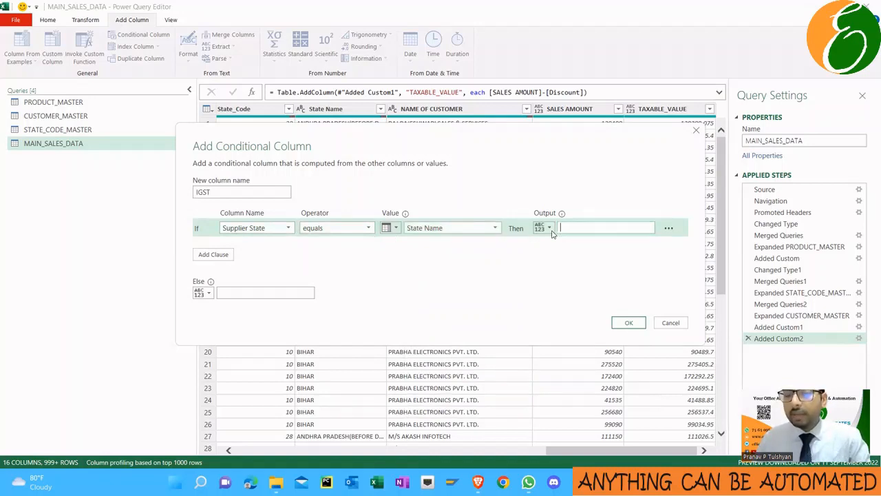
left_click(549, 228)
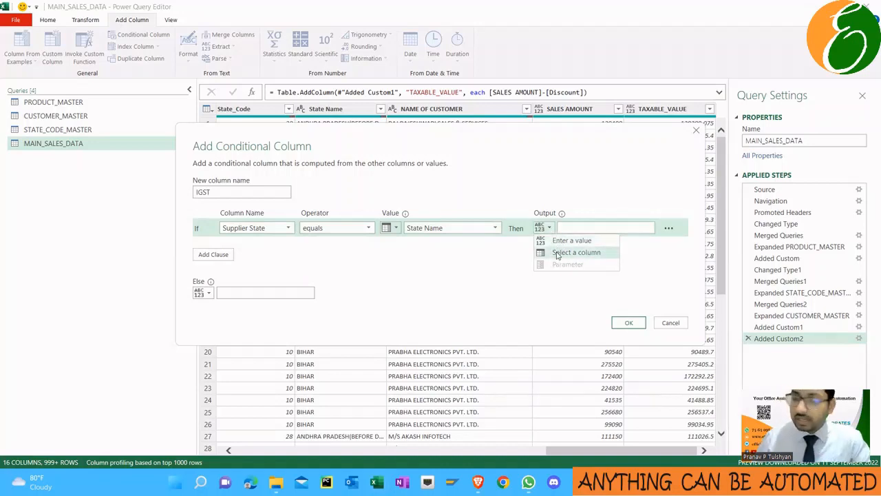
left_click(558, 254)
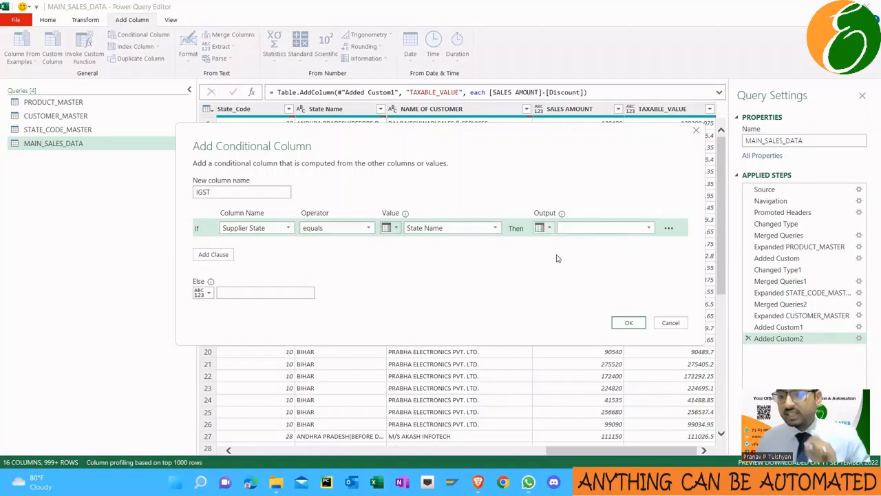
left_click(610, 233)
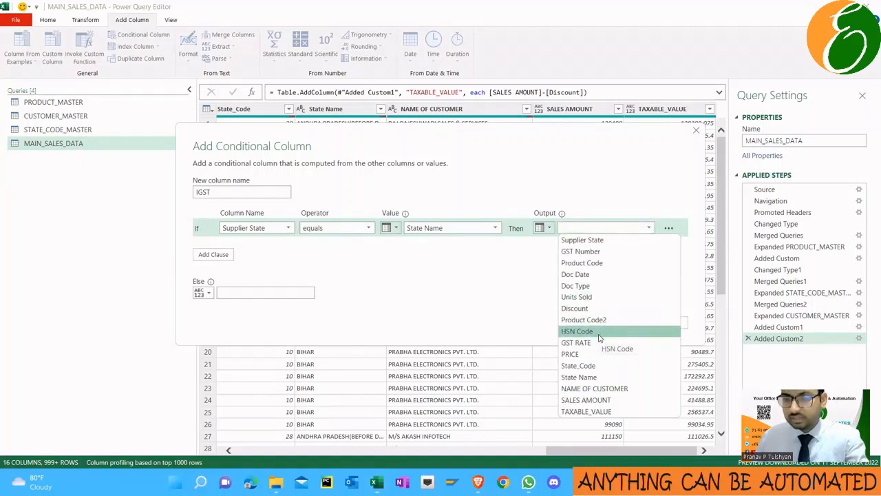
left_click(594, 411)
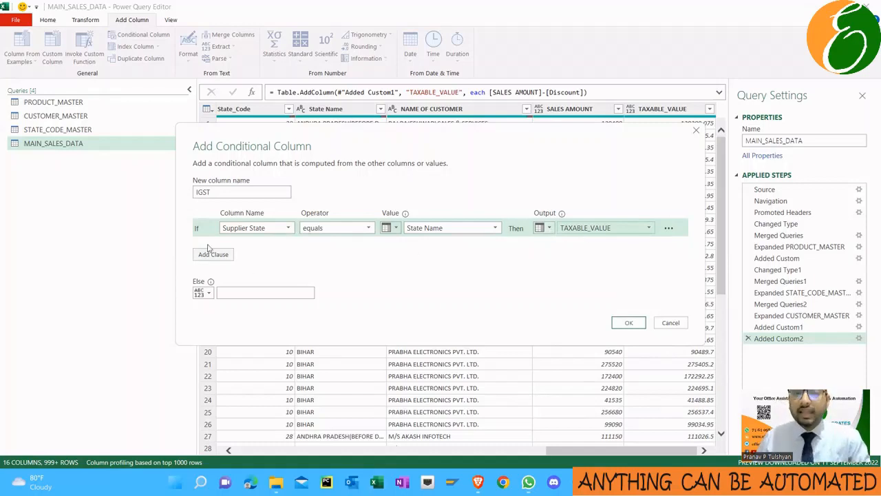
left_click(231, 293)
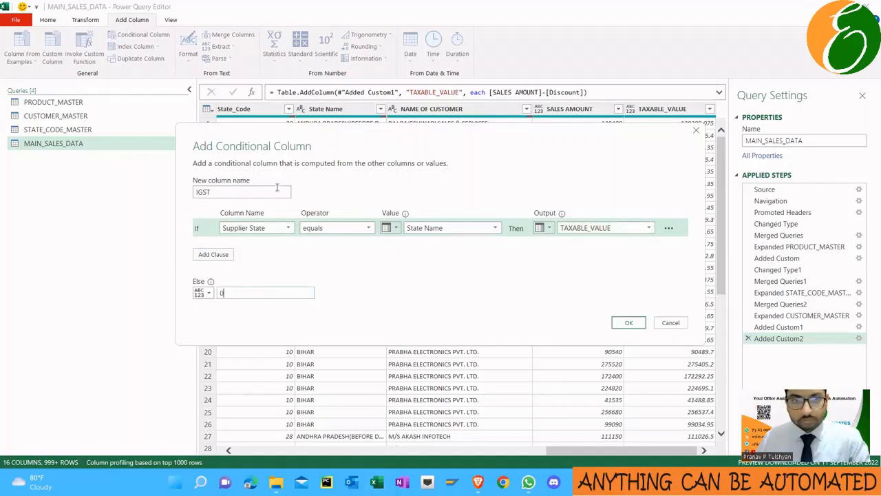
left_click(624, 321)
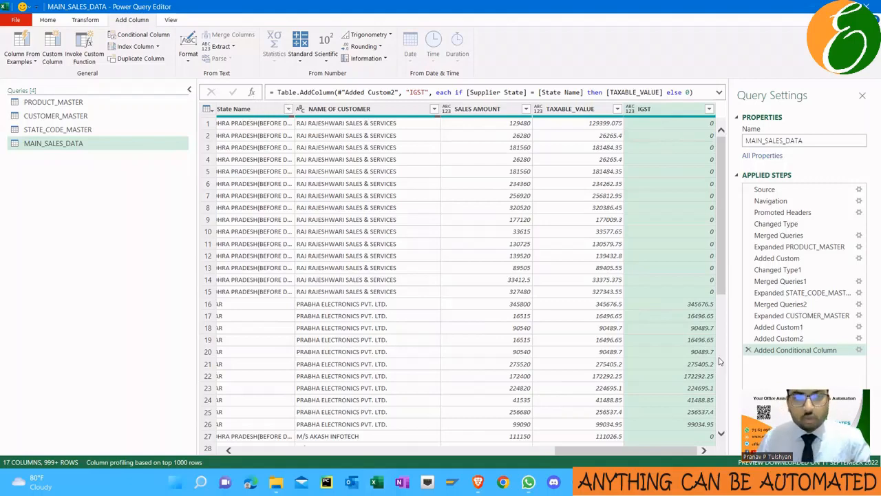
Step: Review the formulas behind the SALES AMOUNT and TAXABLE_VALUE columns in the applied steps Added Custom1 and Added Custom2
left_click(778, 338)
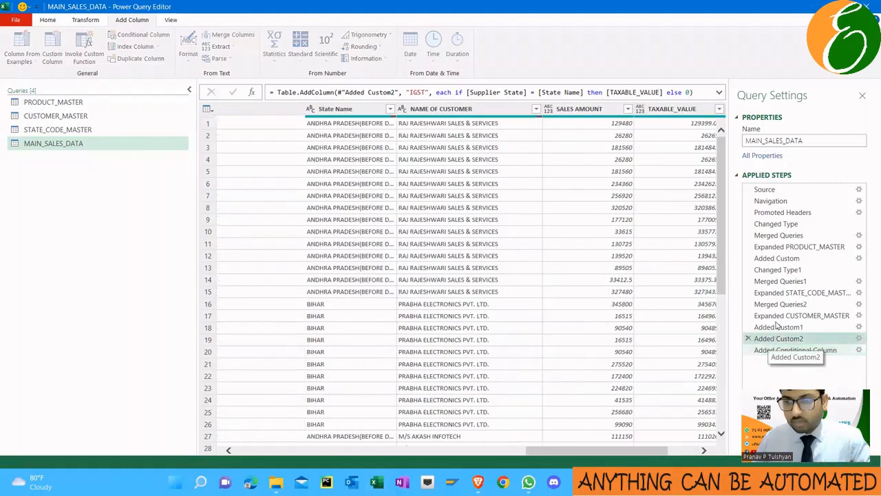
left_click(777, 326)
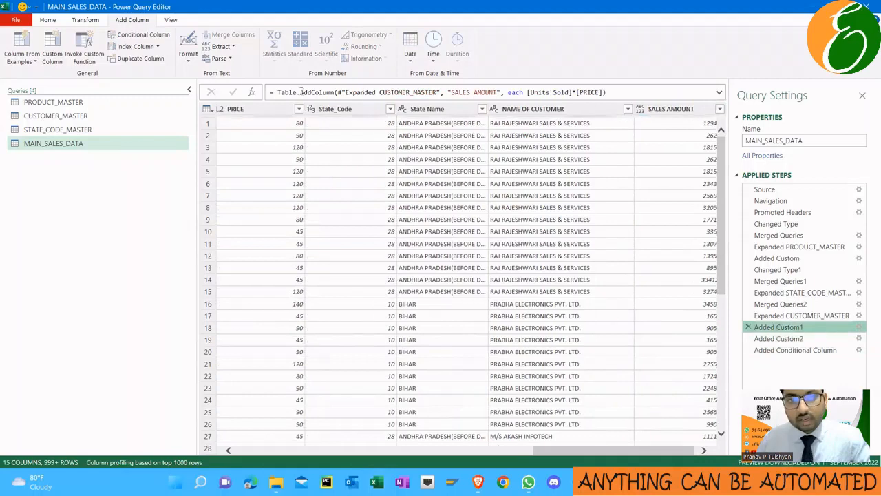
left_click_drag(300, 93, 577, 93)
left_click(616, 94)
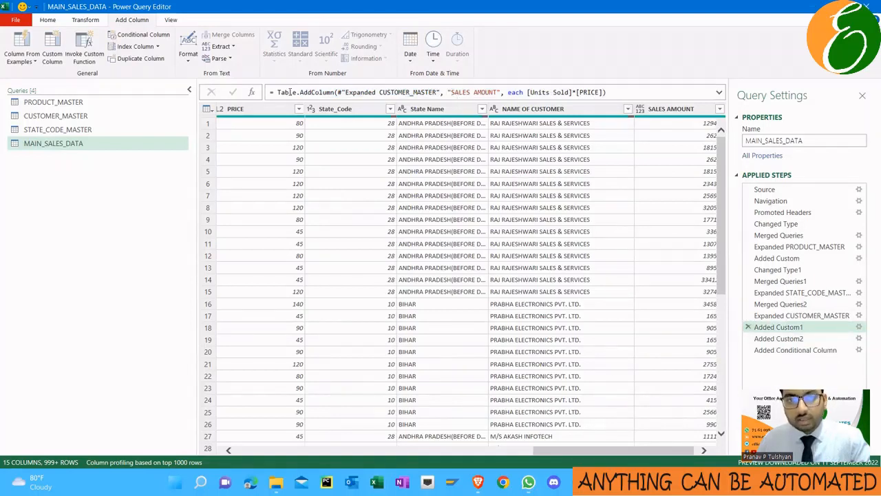
left_click(449, 92)
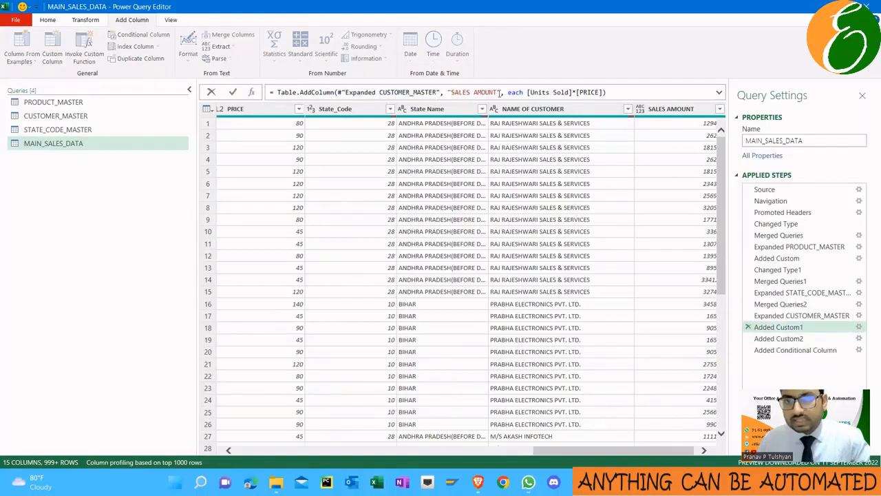
left_click_drag(448, 92, 598, 92)
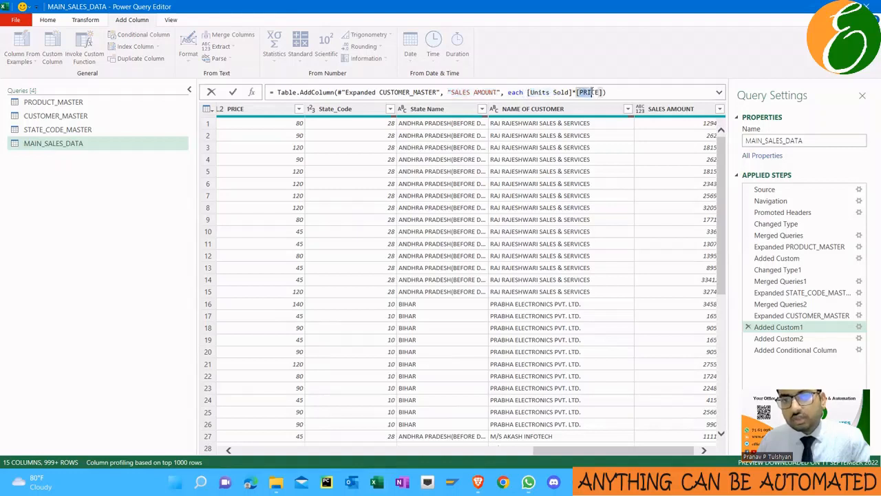
left_click(778, 339)
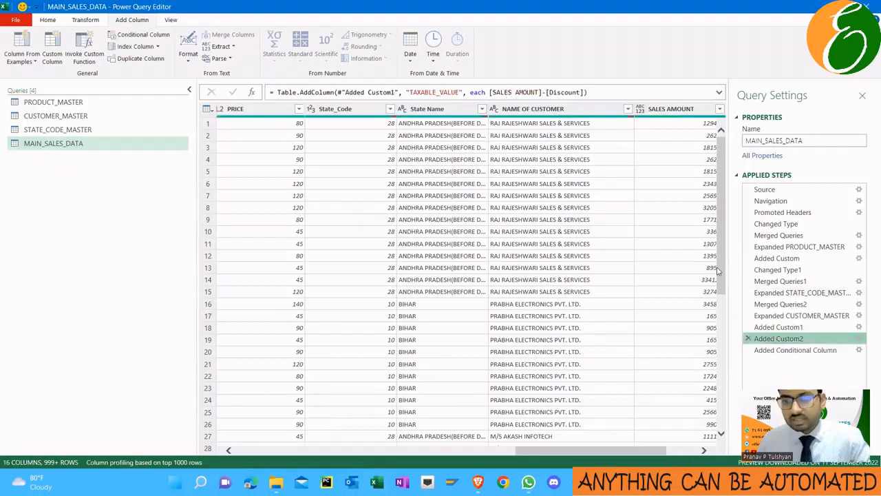
Step: Edit the Added Conditional Column formula so IGST returns [TAXABLE_VALUE]*[GST RATE] when the condition is met
left_click(772, 350)
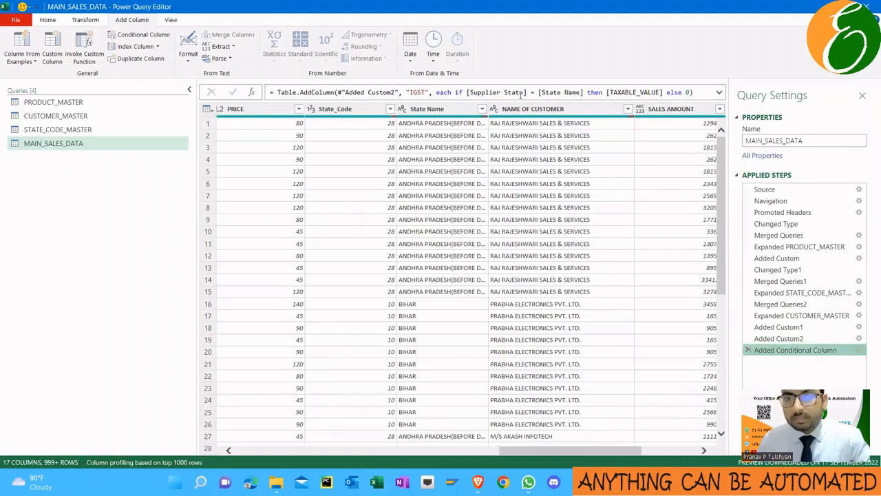
left_click(663, 92)
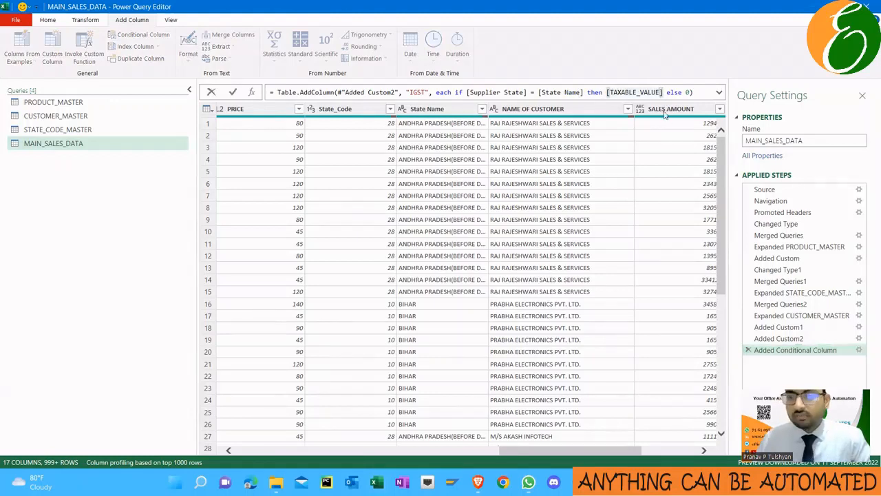
type("*")
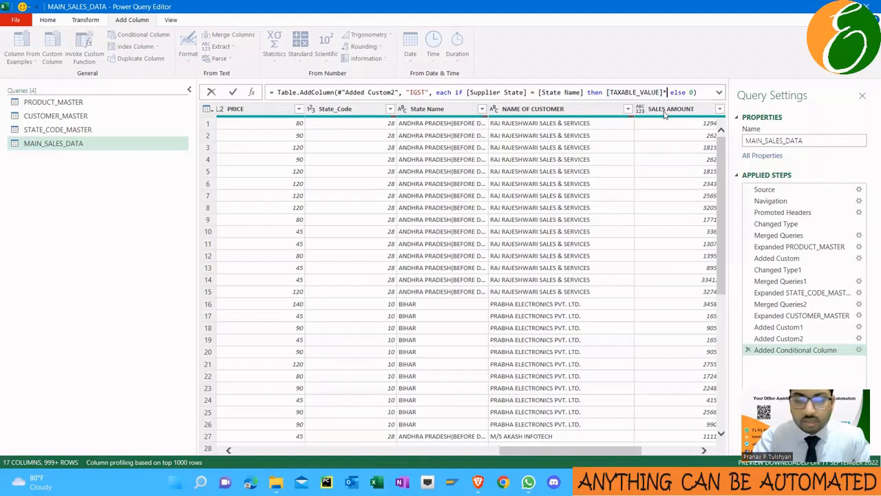
type("[GST")
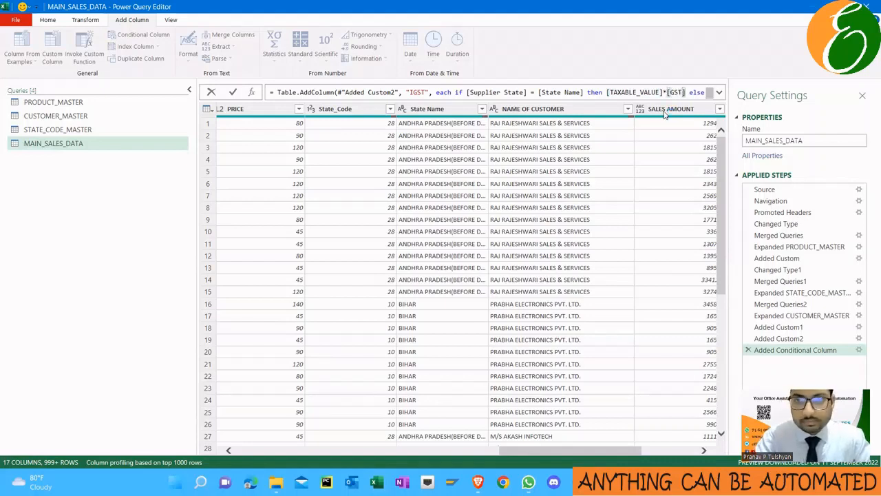
type(" RATE")
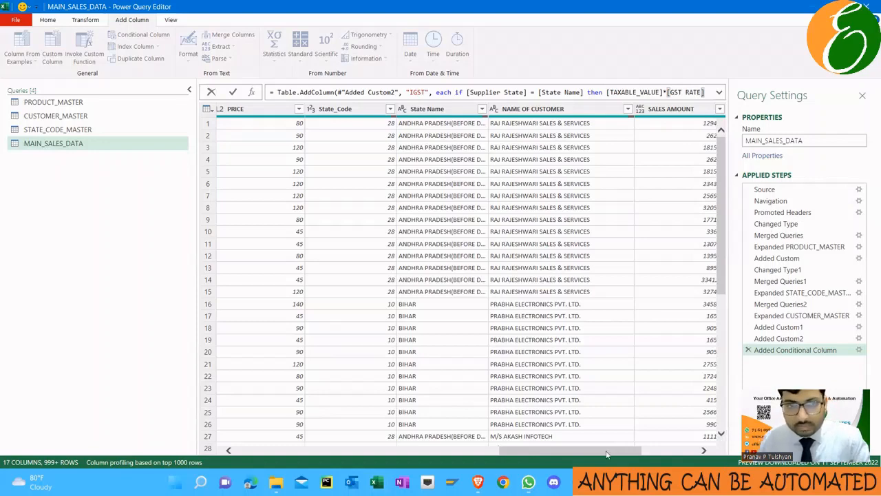
key("Return")
scroll(606, 451, "left", 3)
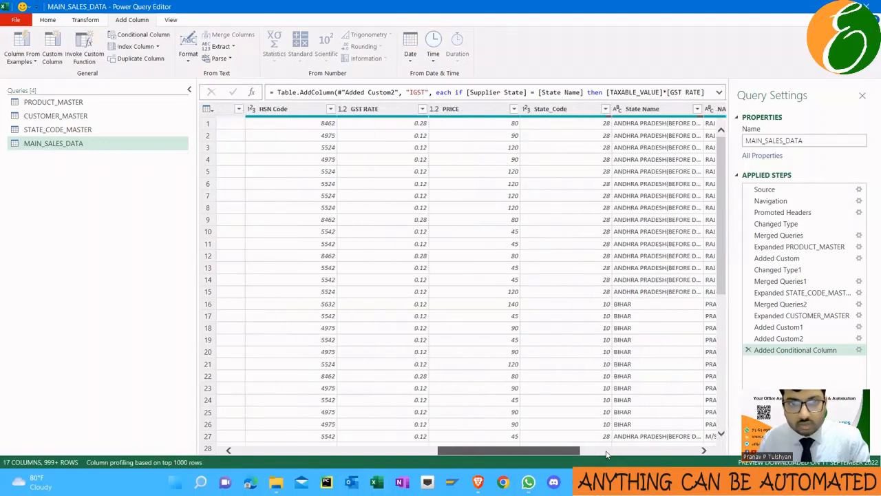
Step: Change the IGST column's condition to [Supplier State] <> [State Name] and check the recalculated IGST values
scroll(606, 450, "right", 5)
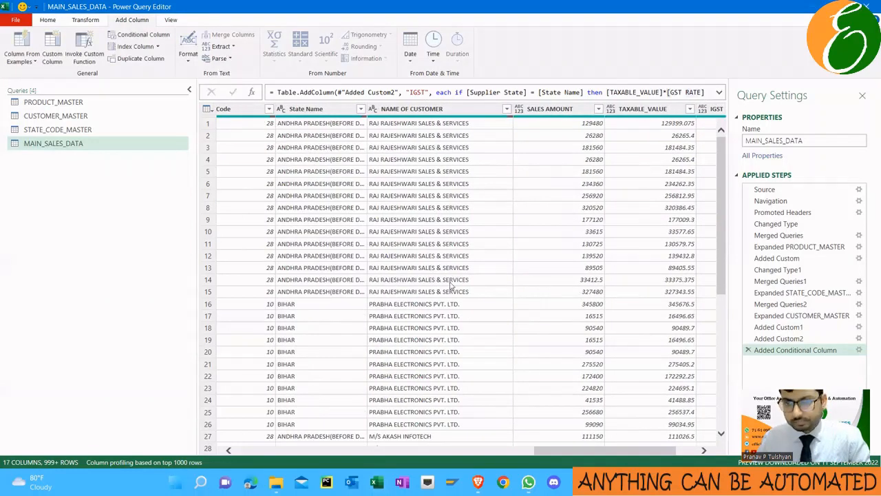
scroll(684, 451, "right", 2)
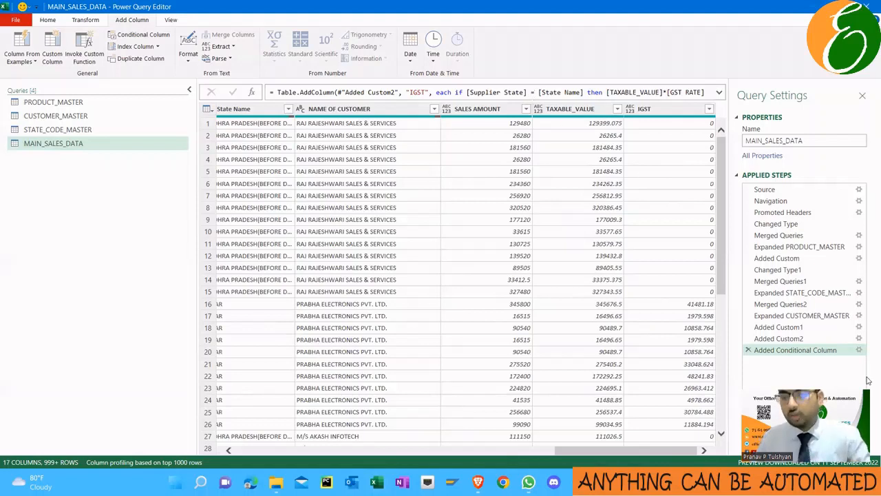
left_click(859, 349)
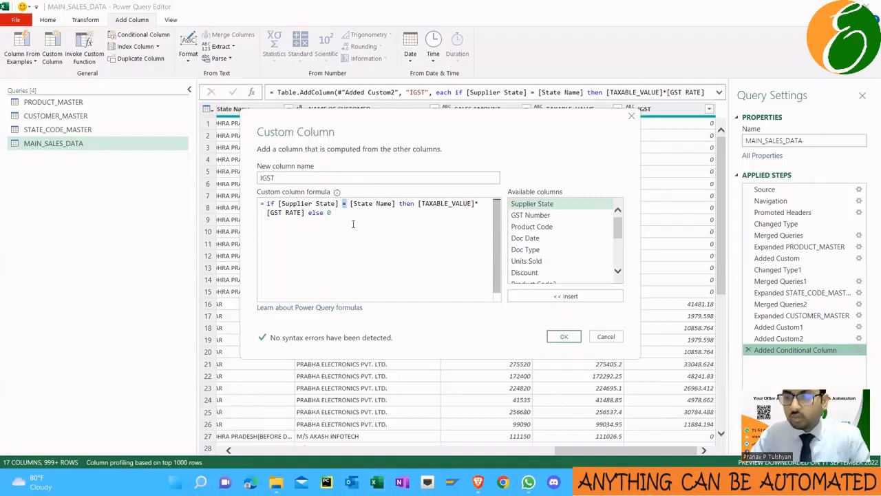
type("<>")
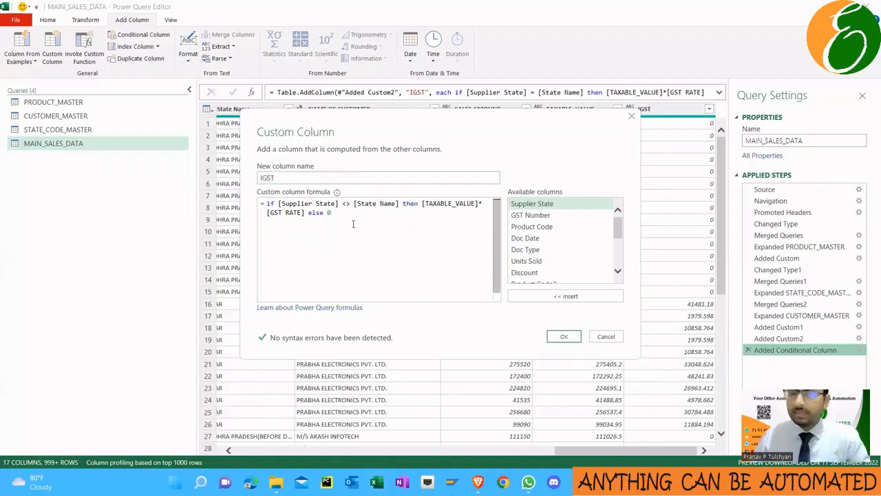
left_click(568, 336)
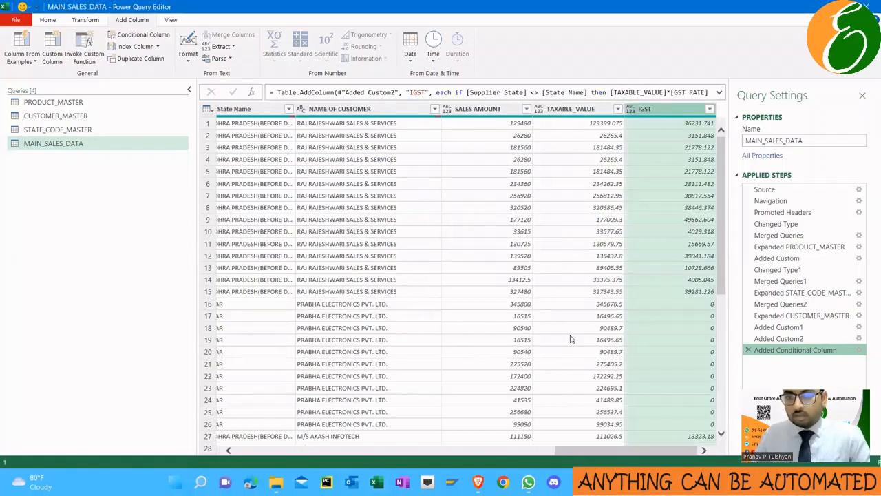
left_click(655, 136)
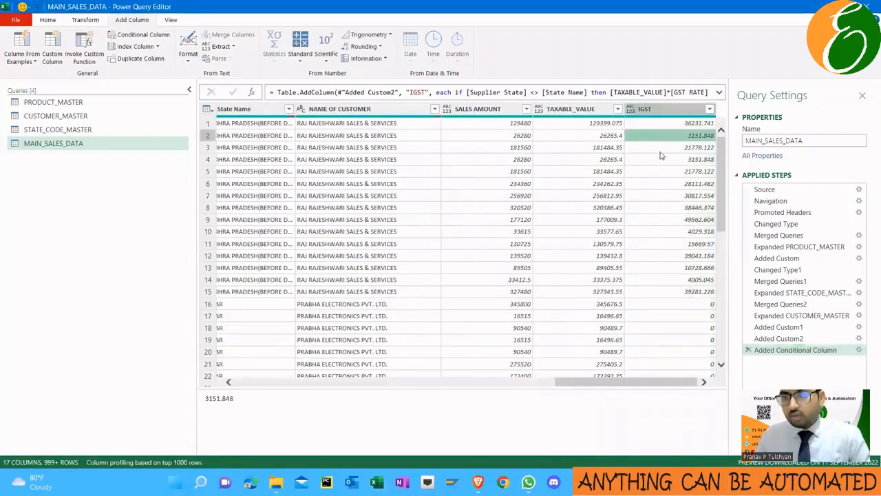
left_click(669, 148)
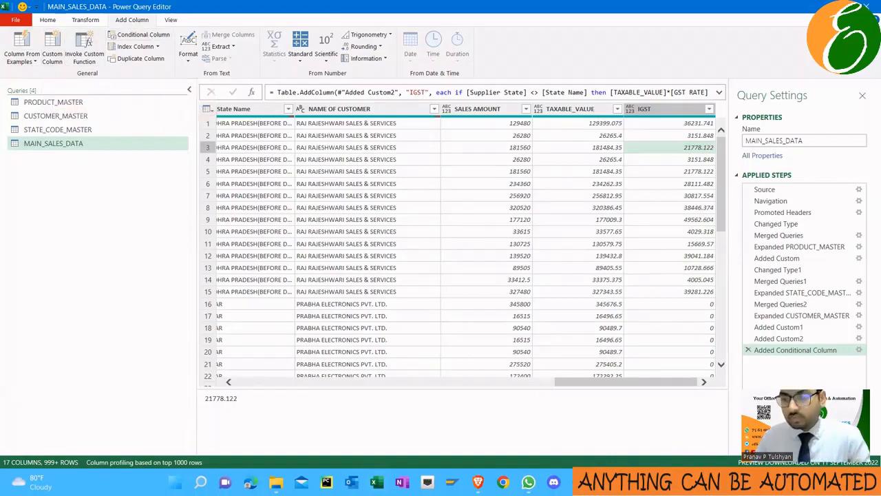
Step: Copy the whole IGST formula from the Added Conditional Column step and close its settings
left_click(858, 350)
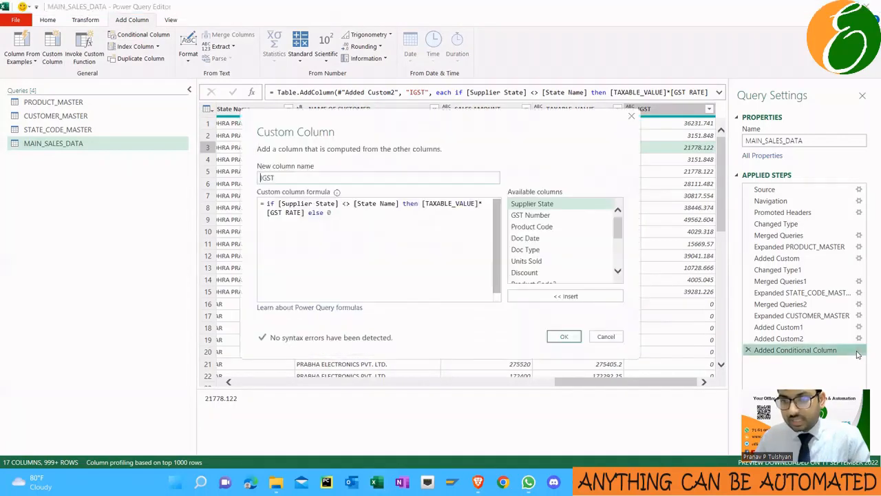
left_click_drag(332, 213, 259, 207)
key("ctrl+c")
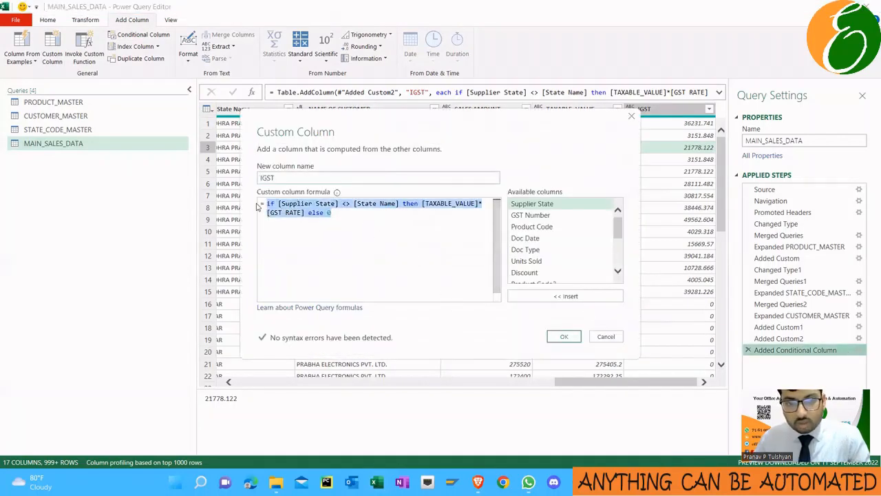
left_click(564, 336)
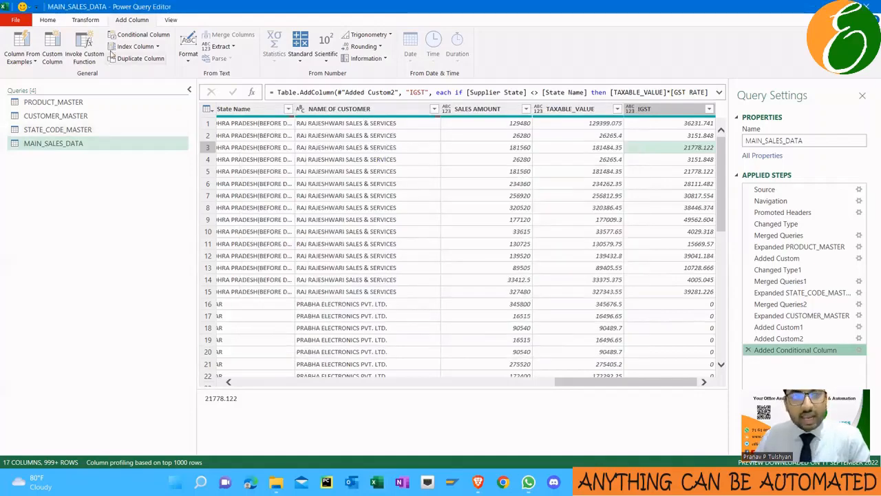
Step: Start a new custom column named CGST and paste the copied IGST formula into it
left_click(53, 55)
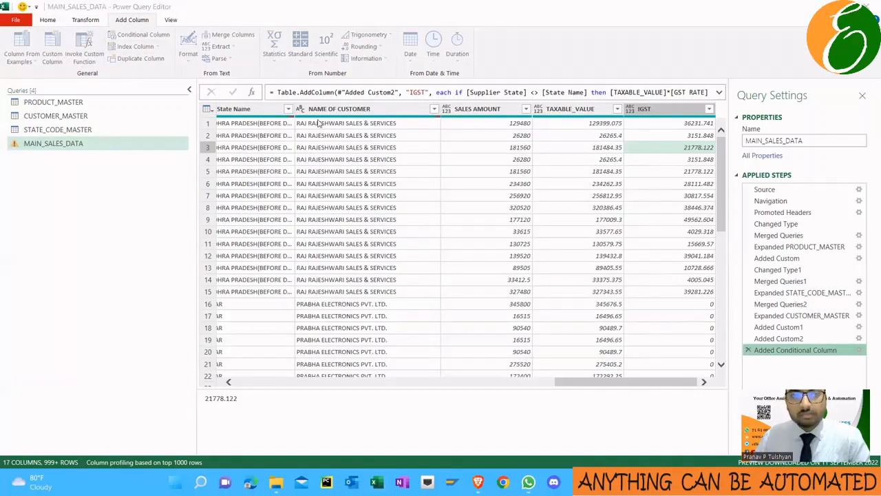
key("ctrl+a")
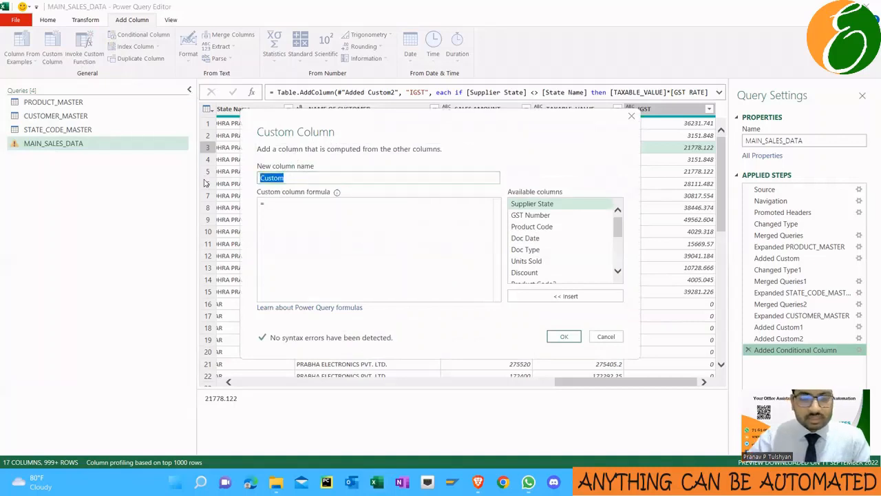
type("CGST")
key("Tab")
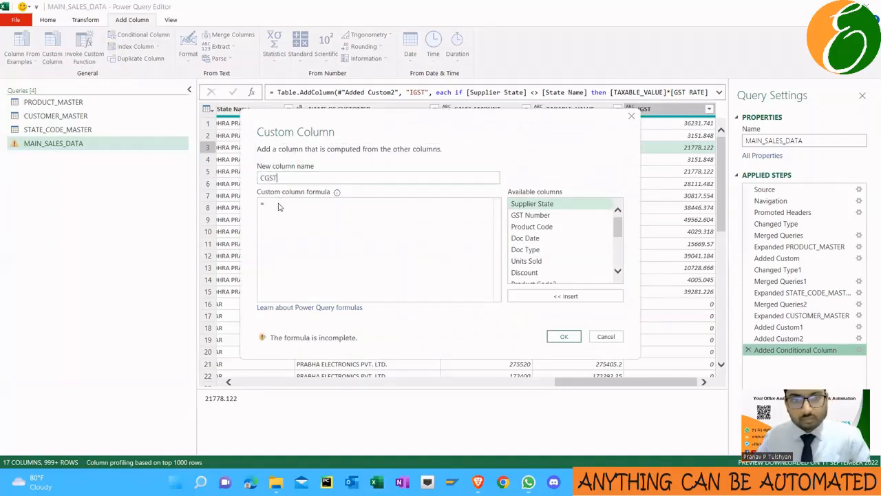
key("ctrl+v")
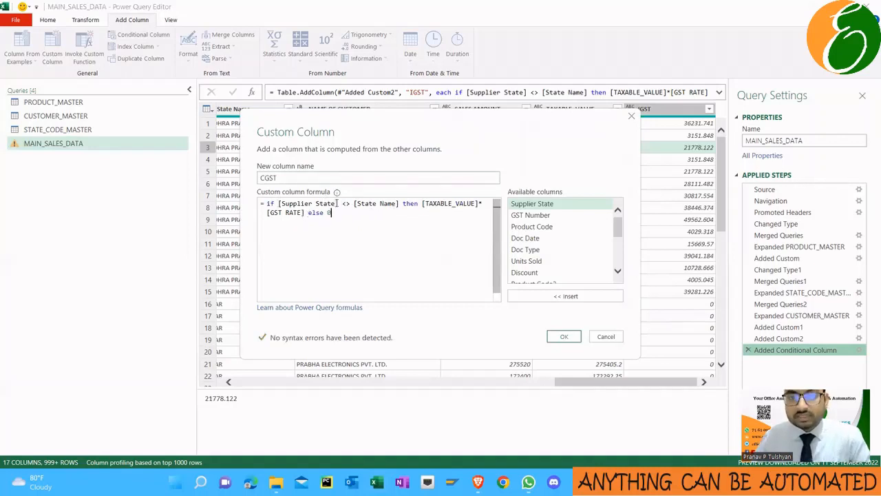
Step: Change the CGST condition to [Supplier State] = [State Name], multiply [TAXABLE_VALUE] by ([GST RATE]/2), and create the column
key("shift+Left")
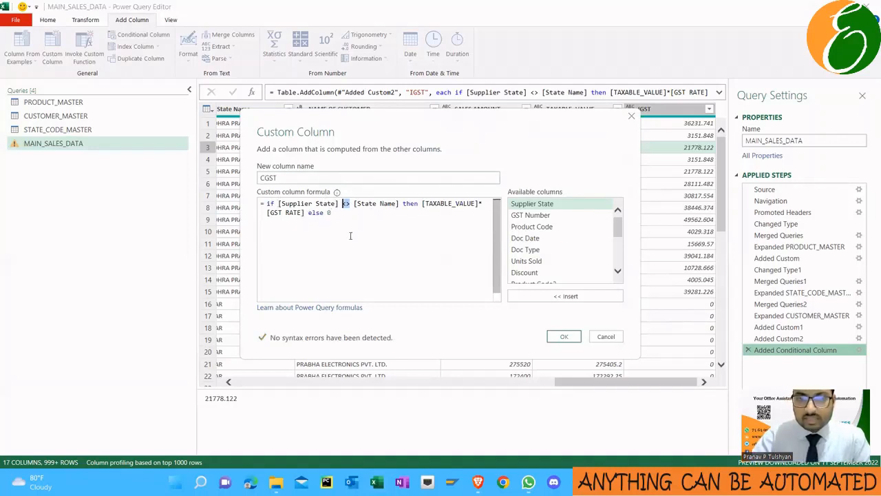
type("=")
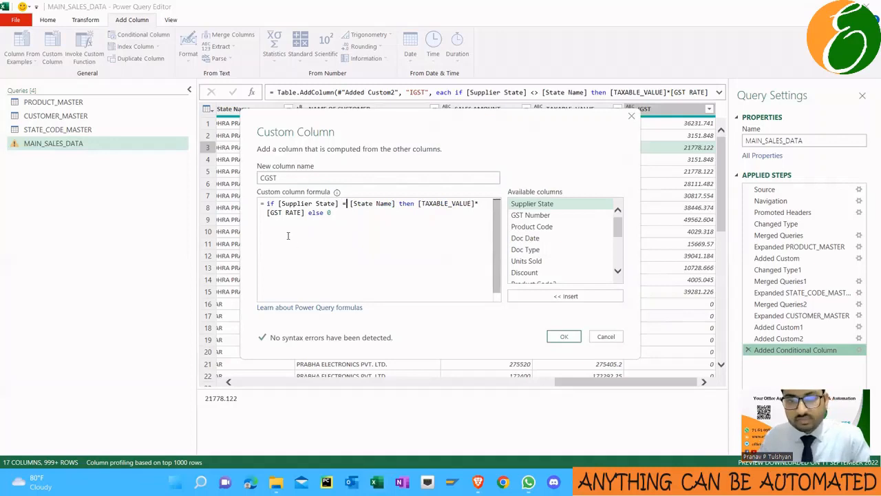
left_click(305, 219)
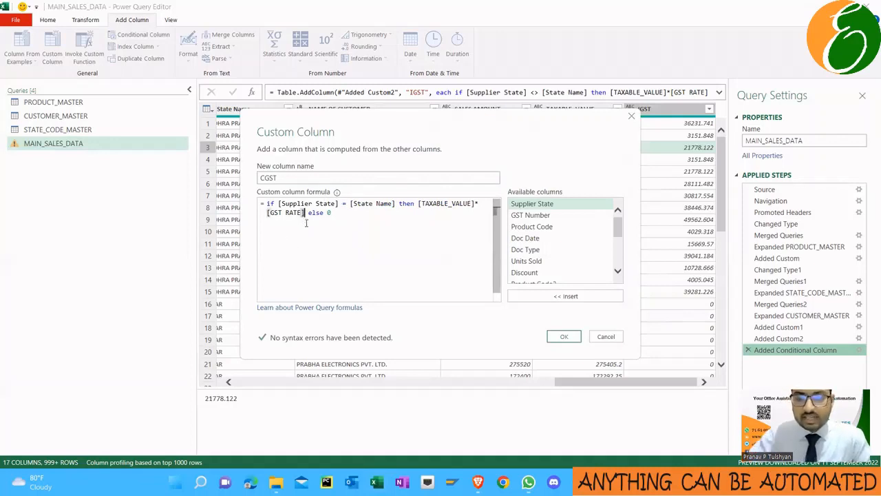
type("/2)")
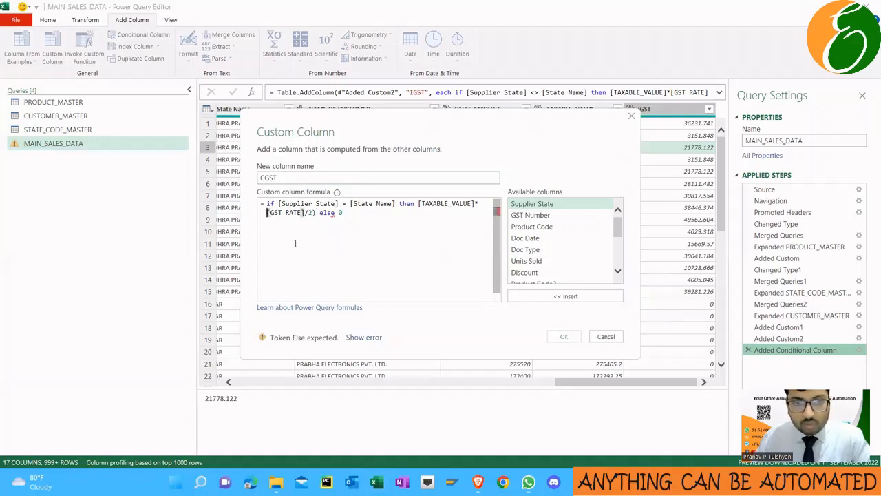
type("(")
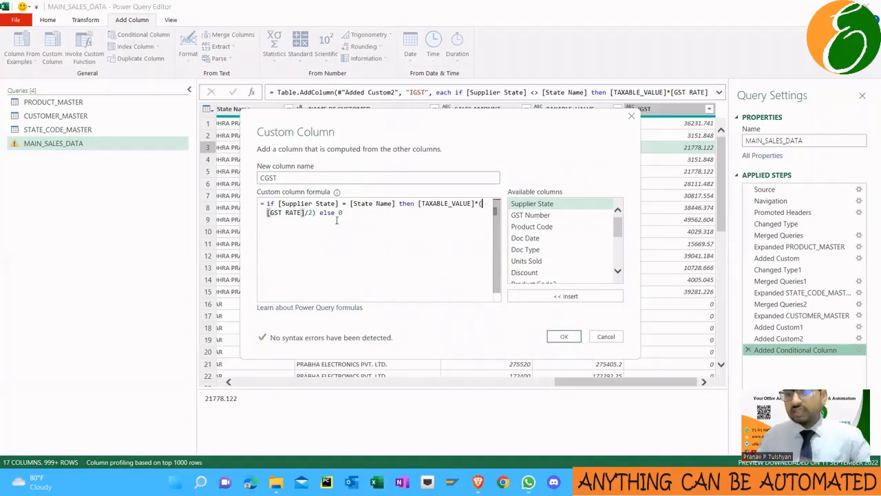
left_click(564, 335)
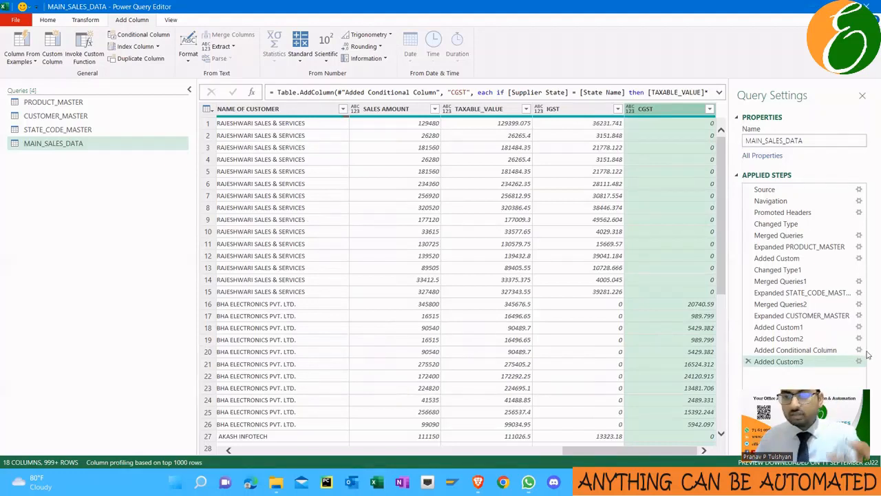
Step: Start a conditional column named SGST that tests Supplier State with the equals operator
left_click(140, 34)
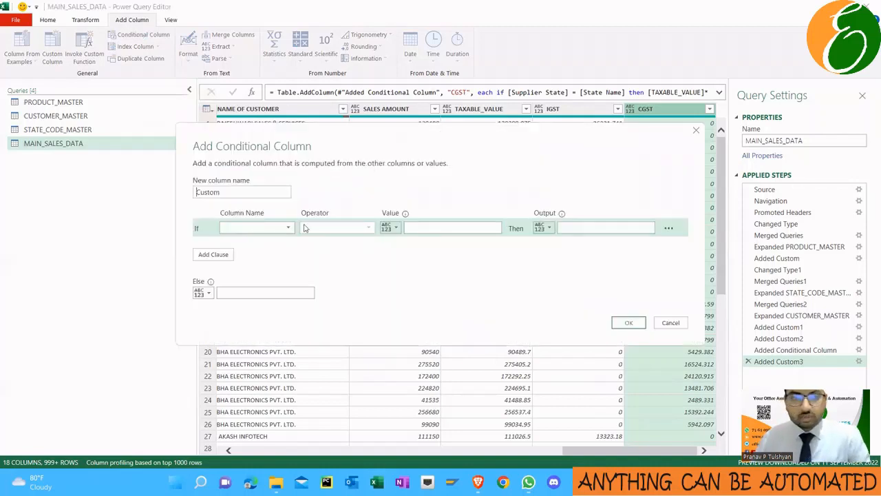
left_click_drag(236, 191, 164, 195)
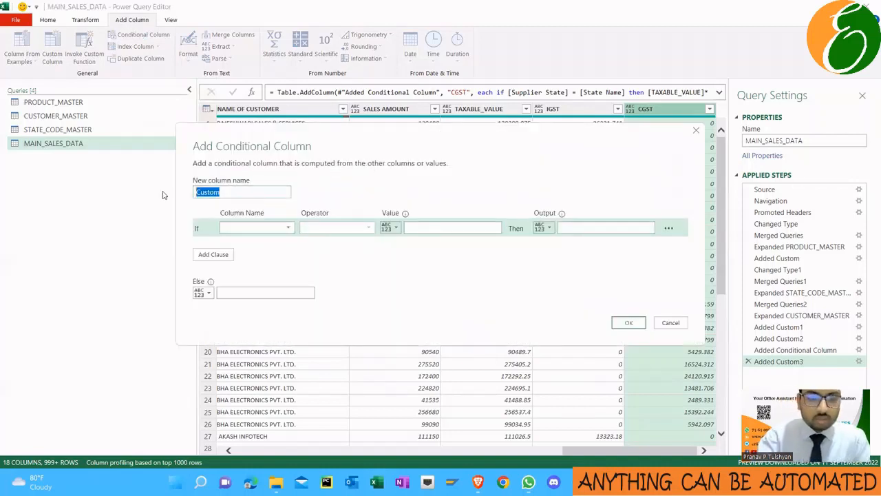
type("SGST")
left_click(290, 229)
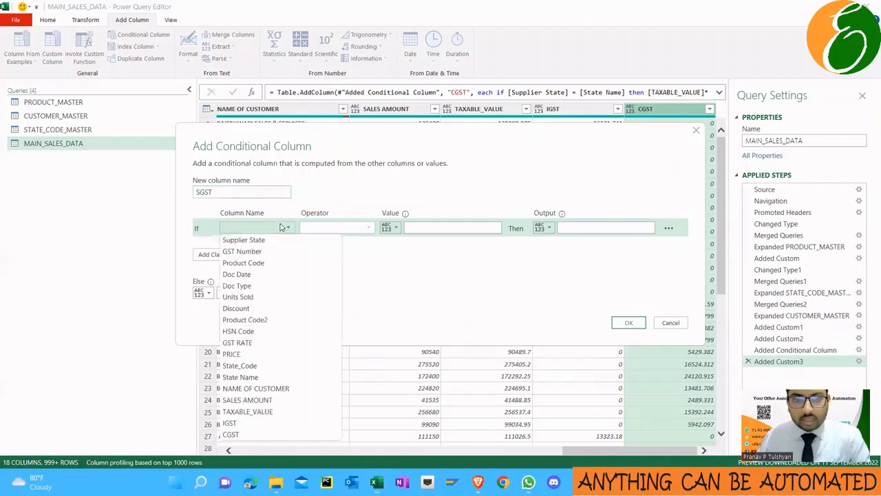
left_click(277, 239)
left_click(327, 230)
left_click(327, 237)
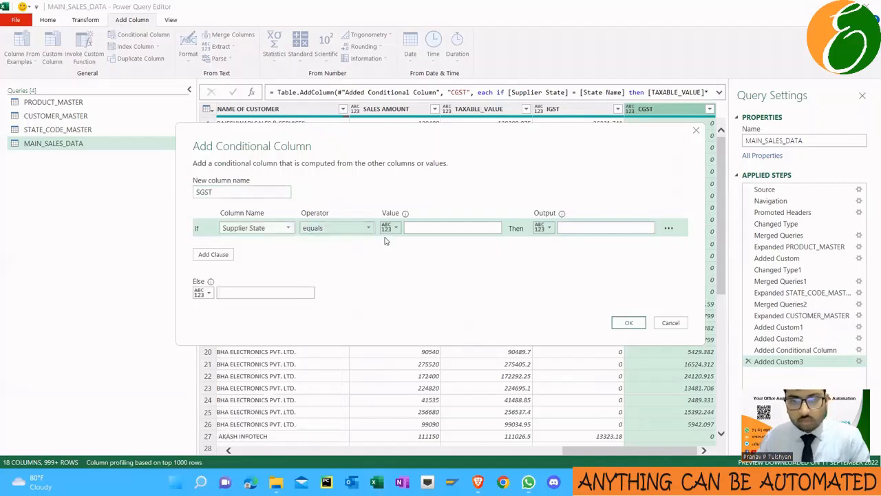
Step: Make the SGST condition compare against a column and choose State Name as its comparison value
left_click(399, 231)
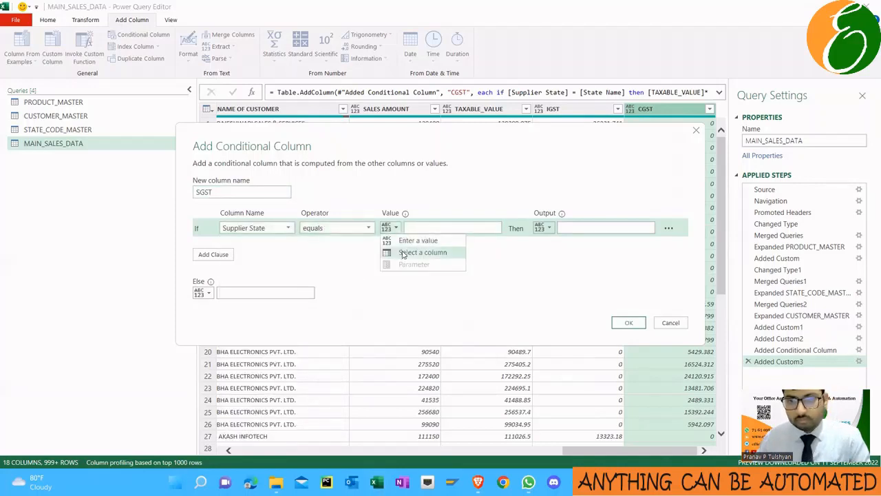
left_click(406, 253)
left_click(444, 228)
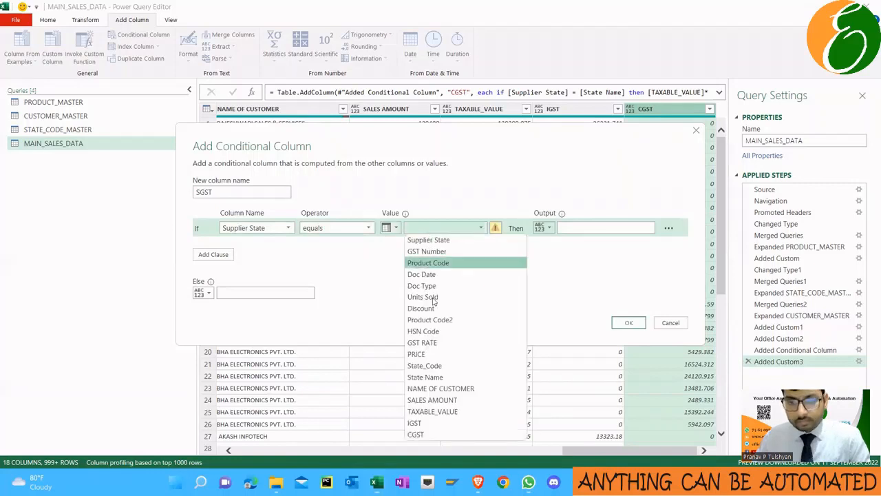
left_click(427, 377)
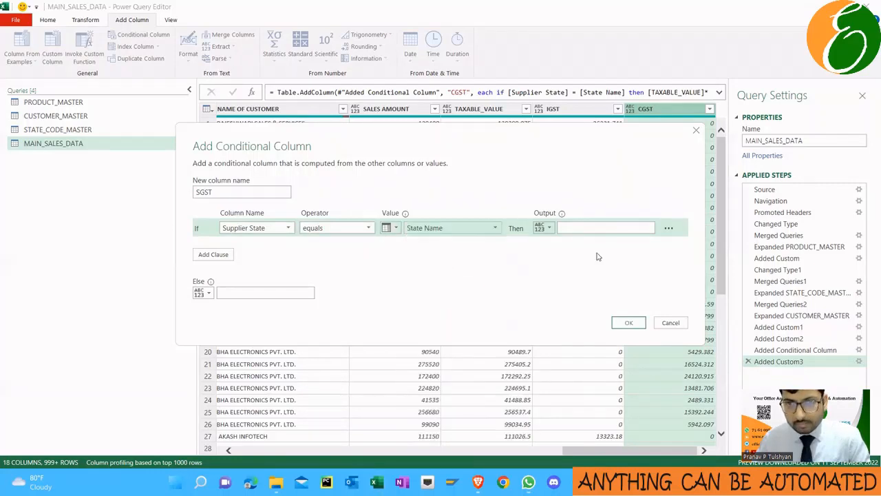
Step: Output the GST RATE column when the SGST condition is met, else 0, create the column and recheck its settings
left_click(620, 229)
left_click(543, 228)
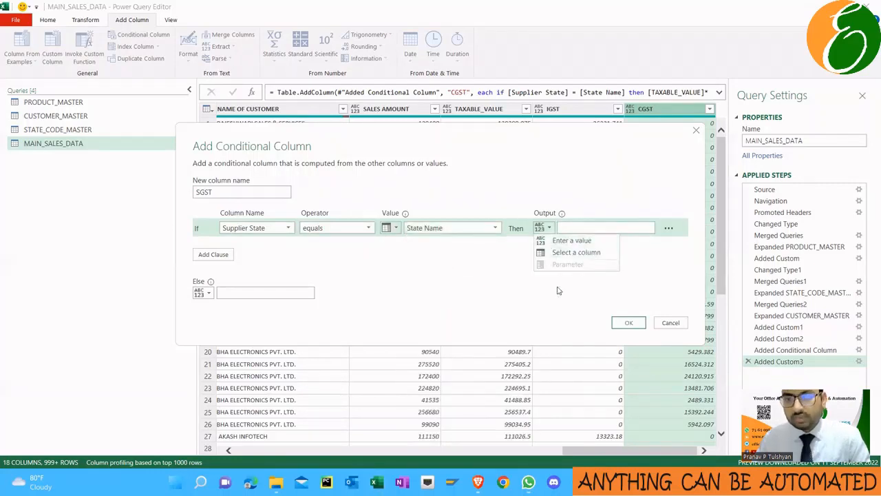
left_click(561, 253)
left_click(602, 231)
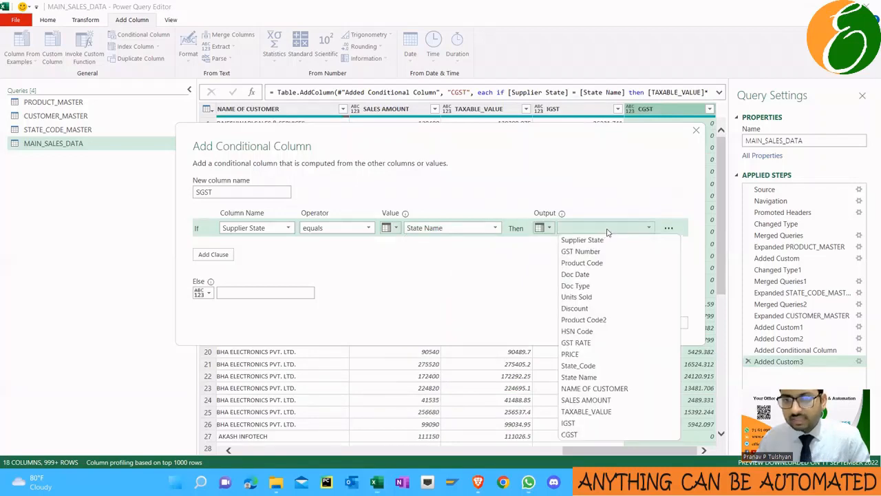
left_click(601, 346)
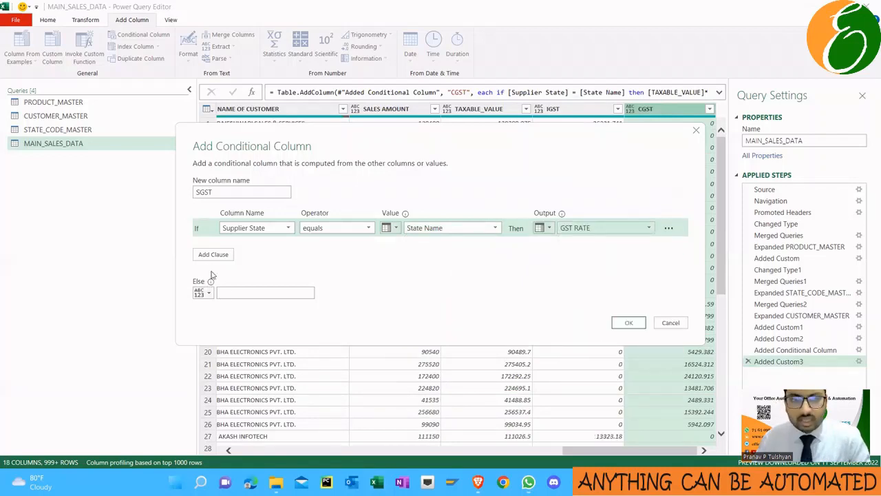
left_click(234, 290)
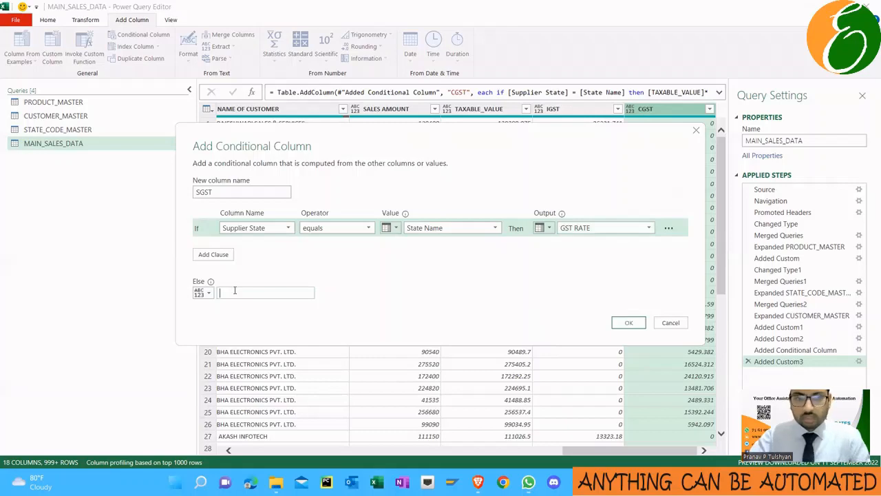
type("0")
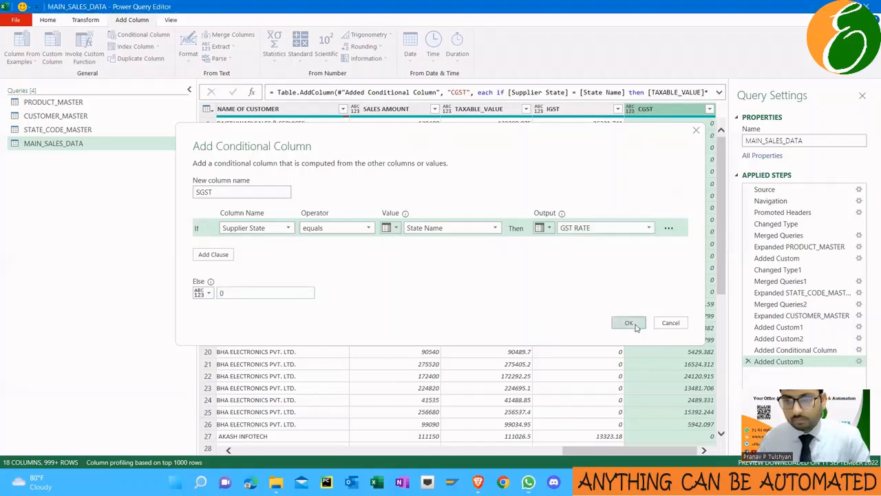
left_click(628, 322)
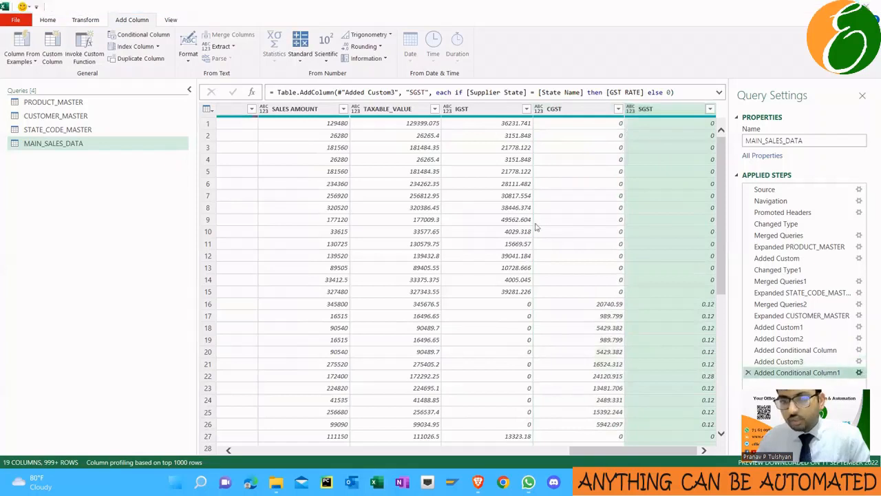
left_click(860, 373)
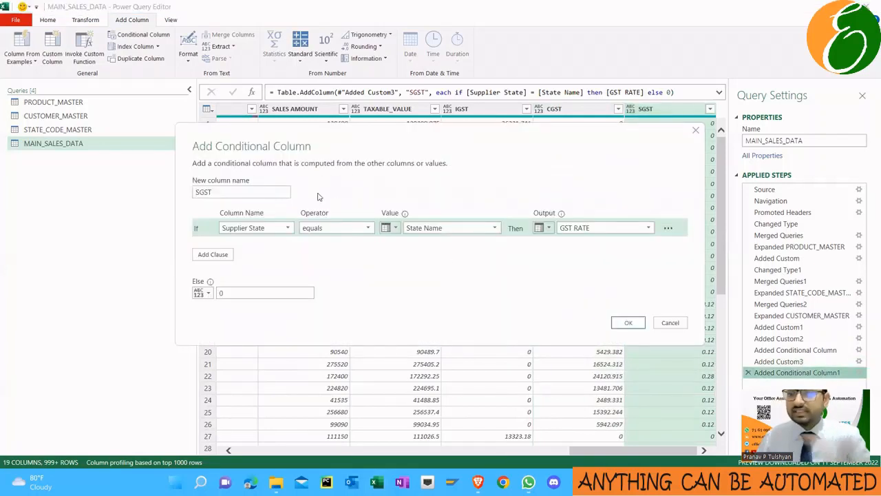
left_click(628, 322)
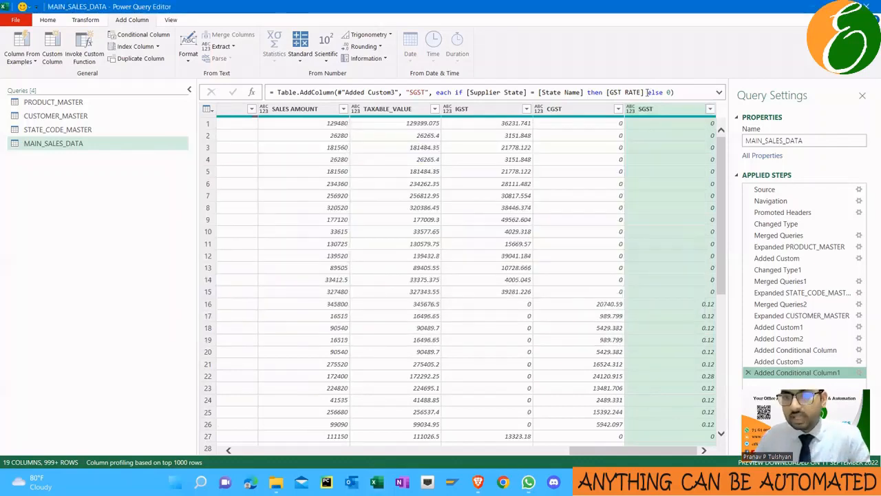
Step: Edit the SGST column formula to return ([GST RATE]/2) when the states match, and apply it
left_click(644, 91)
type("/2)")
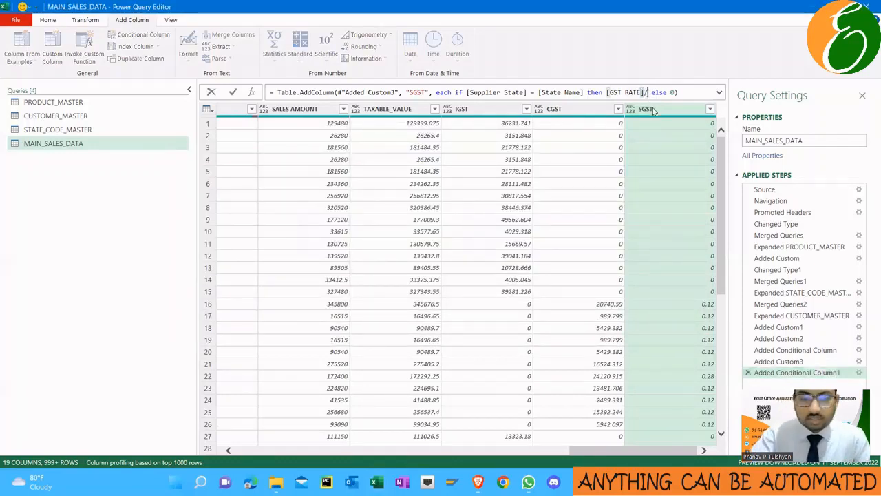
left_click(608, 92)
type("(")
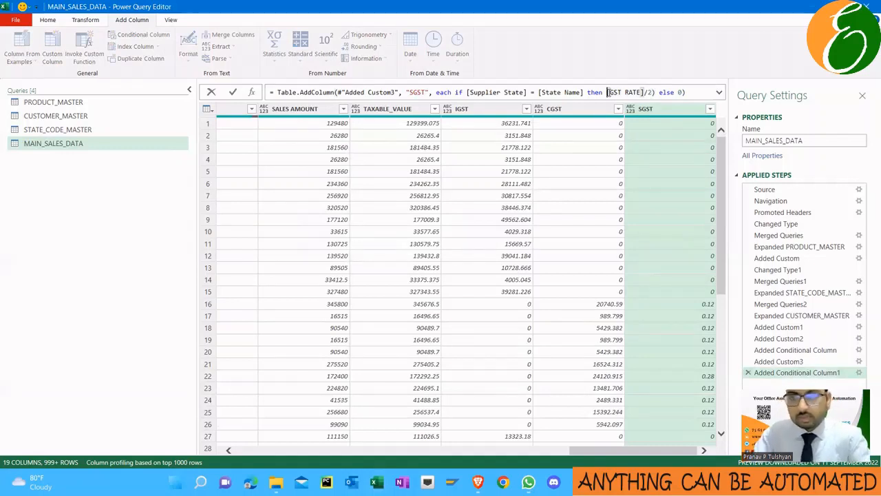
type("(")
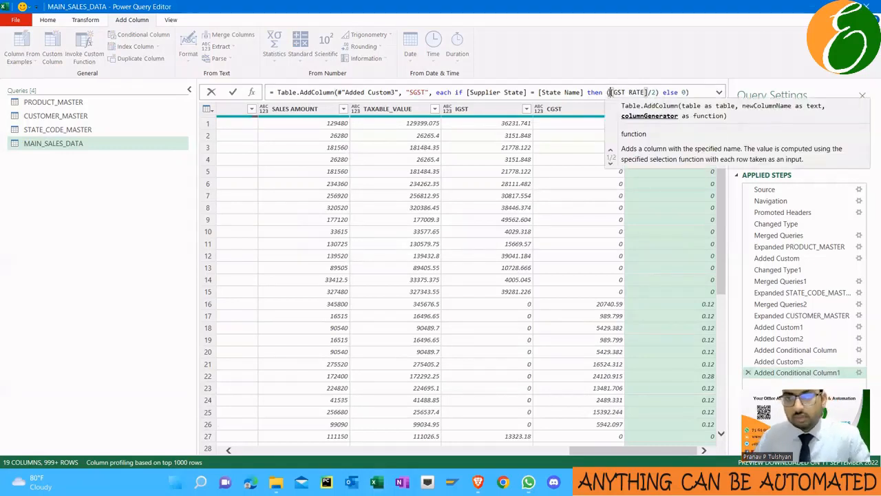
left_click(233, 92)
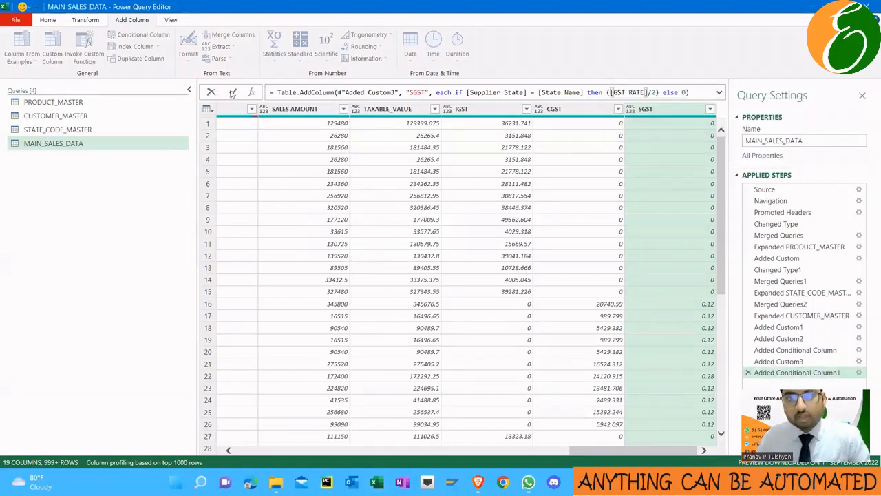
Step: Reopen the SGST column's settings and multiply ([GST RATE]/2) by [TAXABLE_VALUE] in its formula, then apply it
left_click(863, 374)
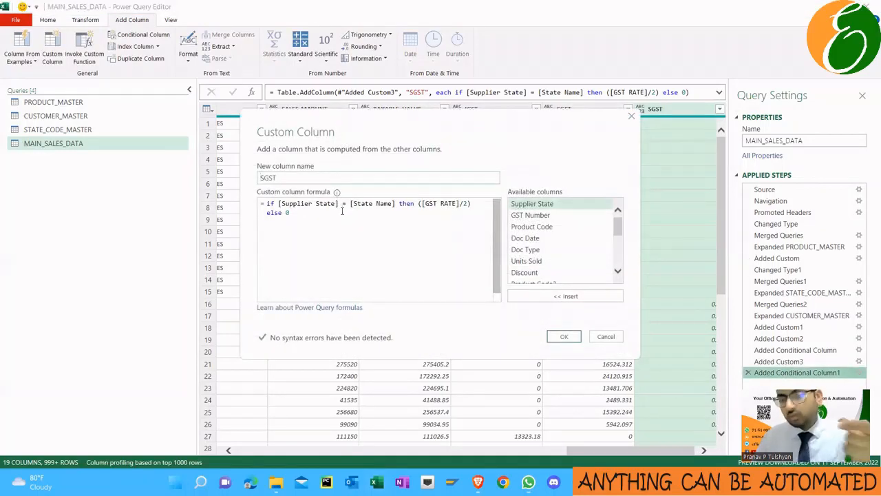
left_click(422, 205)
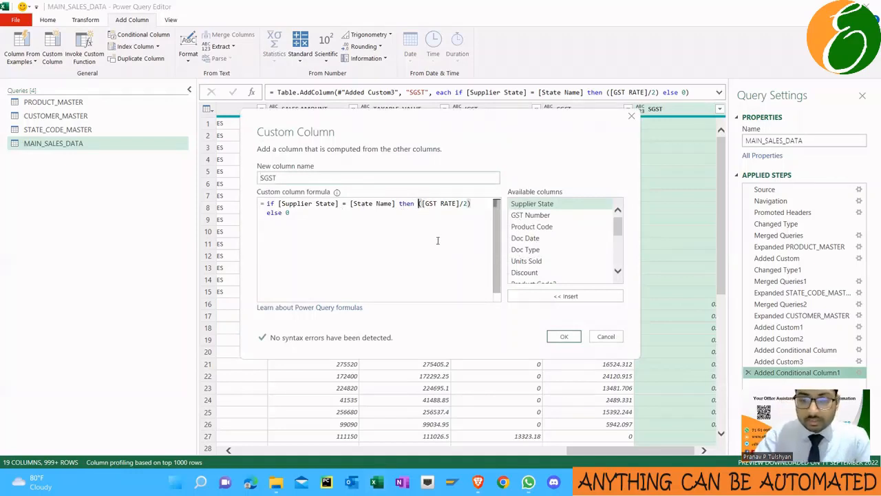
type("[")
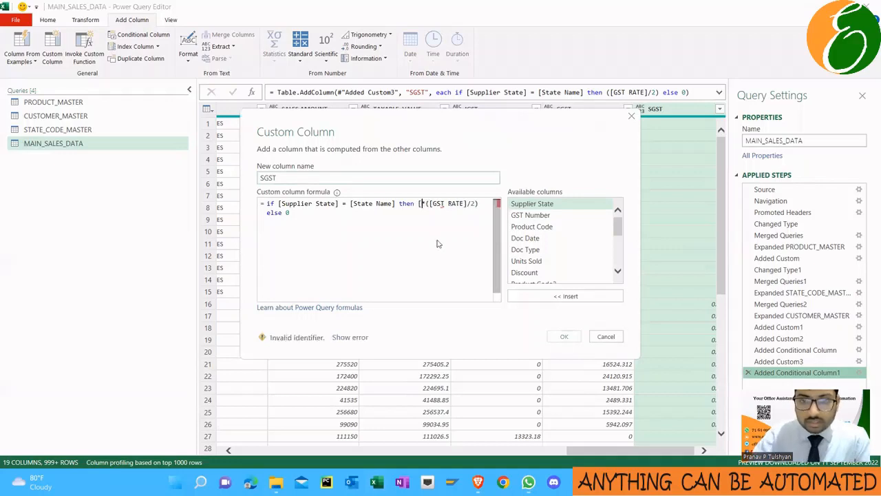
key("BackSpace")
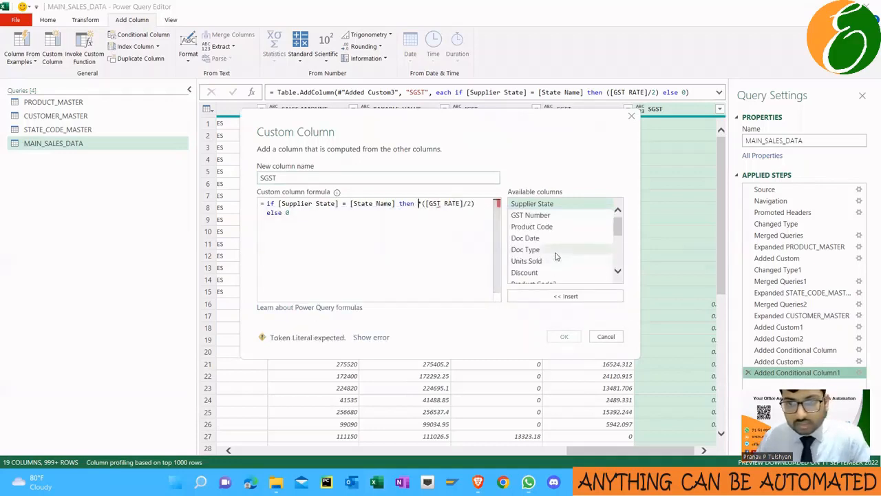
scroll(557, 256, "down", 1)
scroll(556, 256, "down", 3)
key("BackSpace")
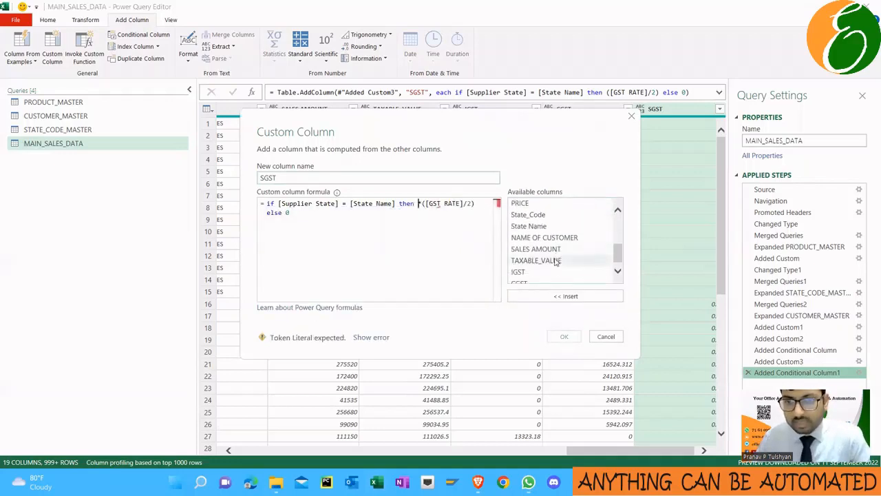
left_click(557, 260)
double_click(556, 261)
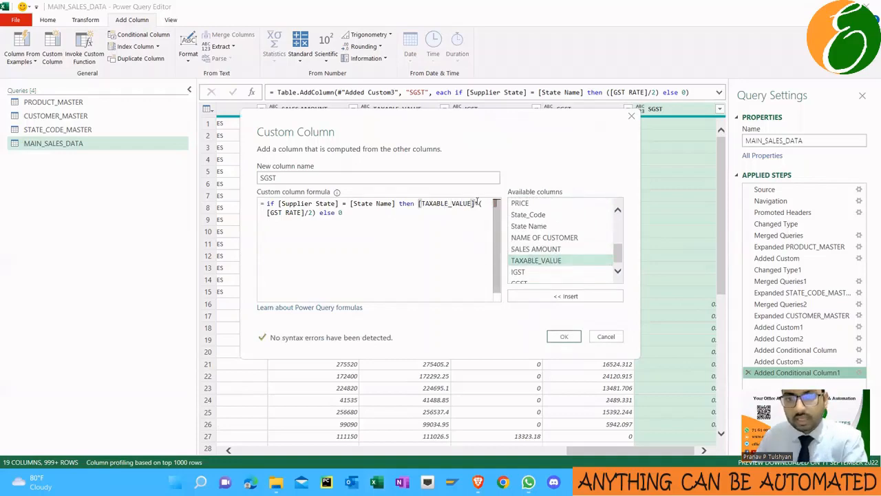
type("*")
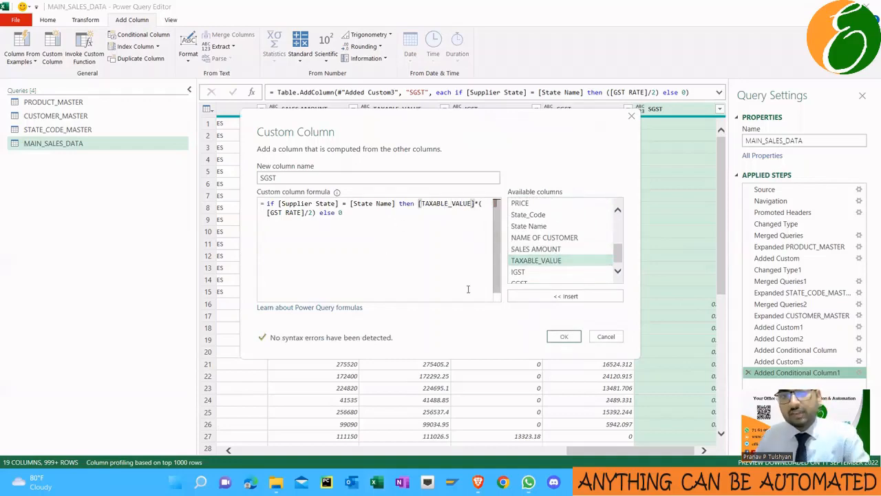
left_click(564, 336)
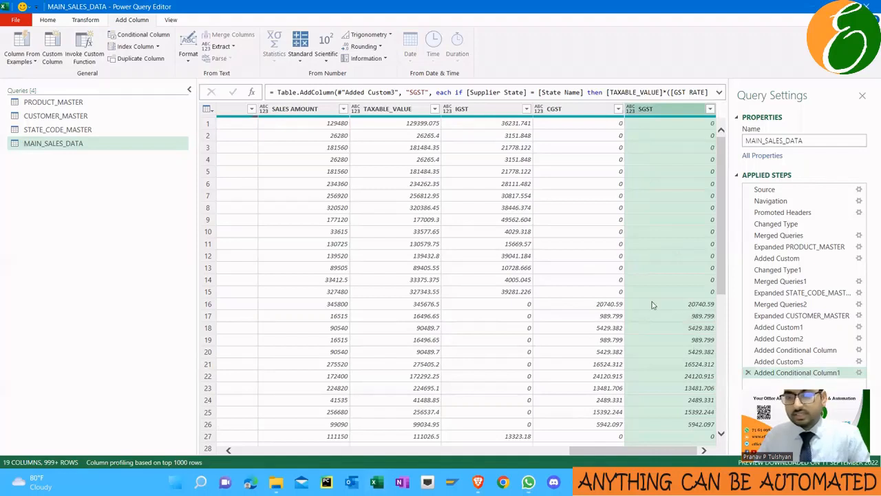
Step: Switch to the Notepad column list and review the tax columns through SGST and the TOTAL GST entry
key("alt+Tab")
double_click(75, 174)
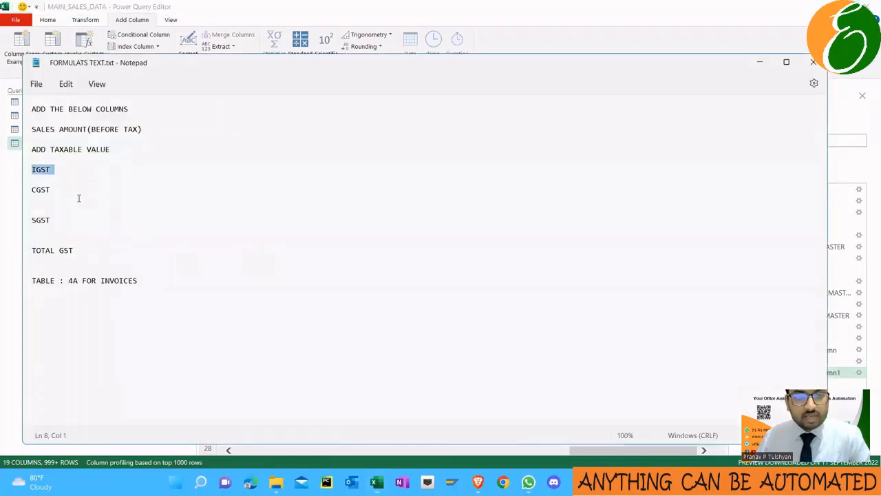
left_click_drag(53, 191, 32, 192)
left_click_drag(52, 220, 27, 174)
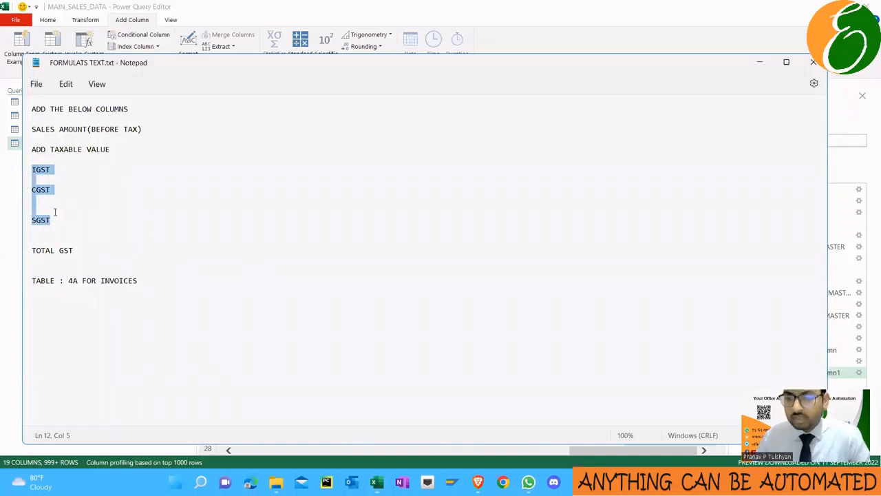
left_click_drag(65, 232, 33, 132)
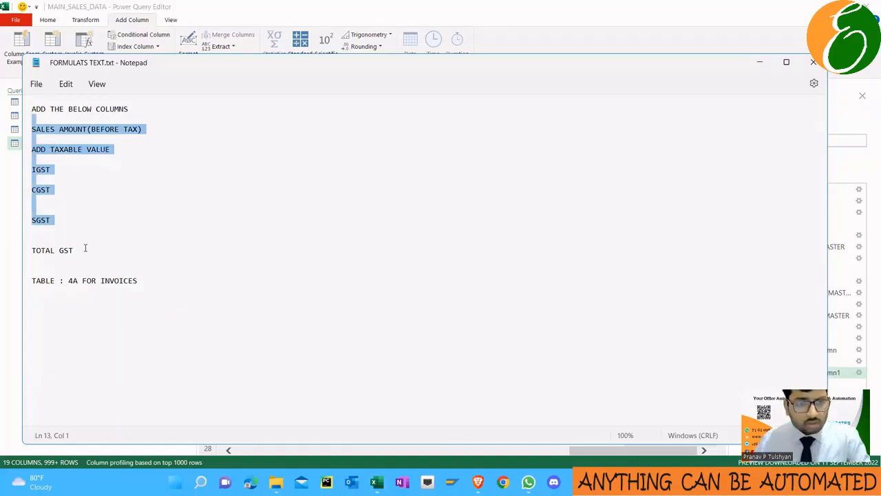
left_click_drag(85, 248, 32, 250)
Step: Switch back to Power Query Editor and start a custom column named TOTAL_GST
key("alt+Tab")
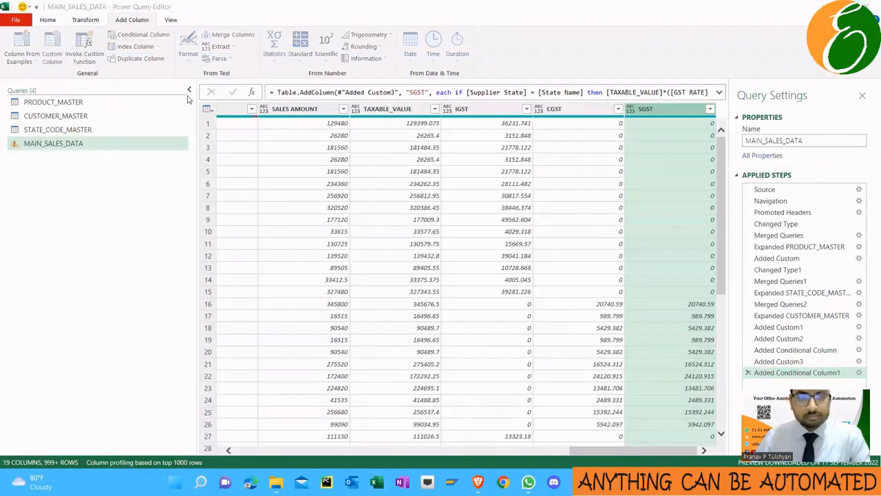
type("TOTA")
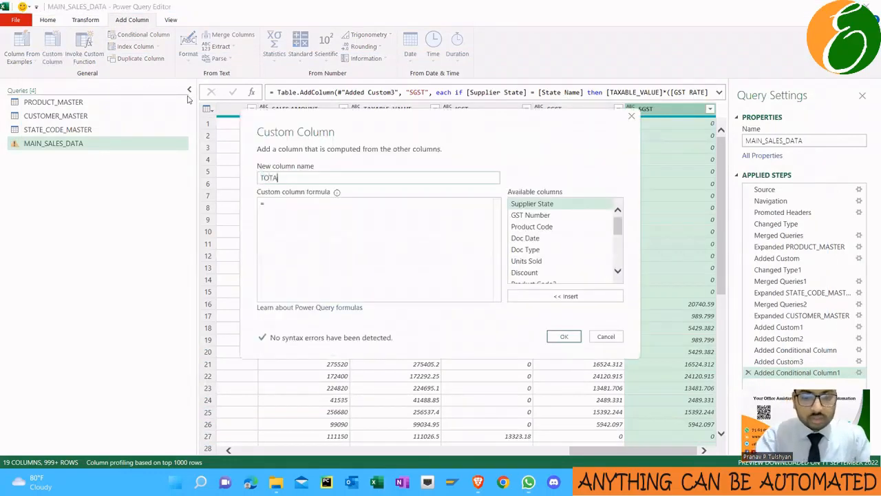
type("L GST")
key("BackSpace")
key("BackSpace")
key("BackSpace")
key("BackSpace")
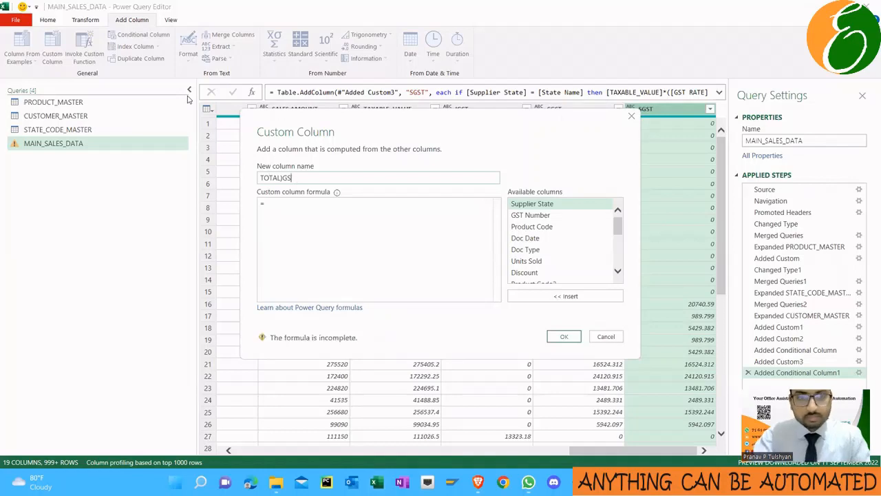
type("_GST")
key("Tab")
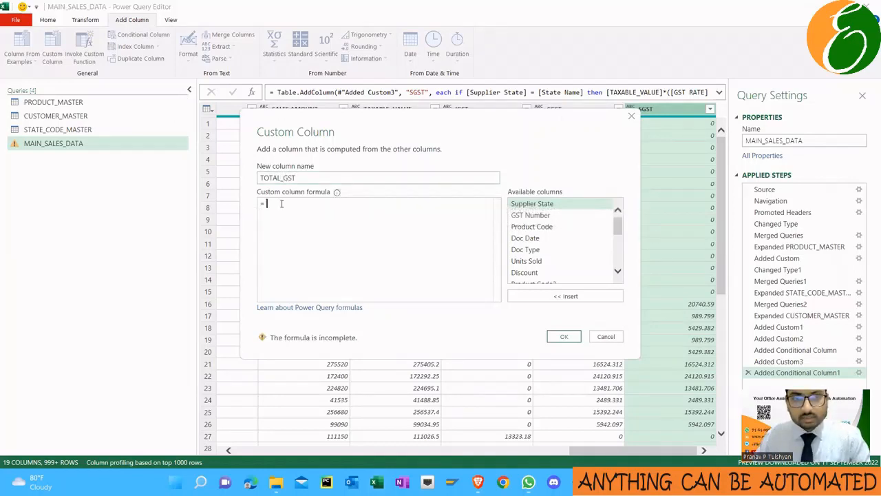
Step: Set the TOTAL_GST formula to [IGST]+[CGST]+[SGST] and create the column
scroll(578, 261, "down", 4)
double_click(555, 254)
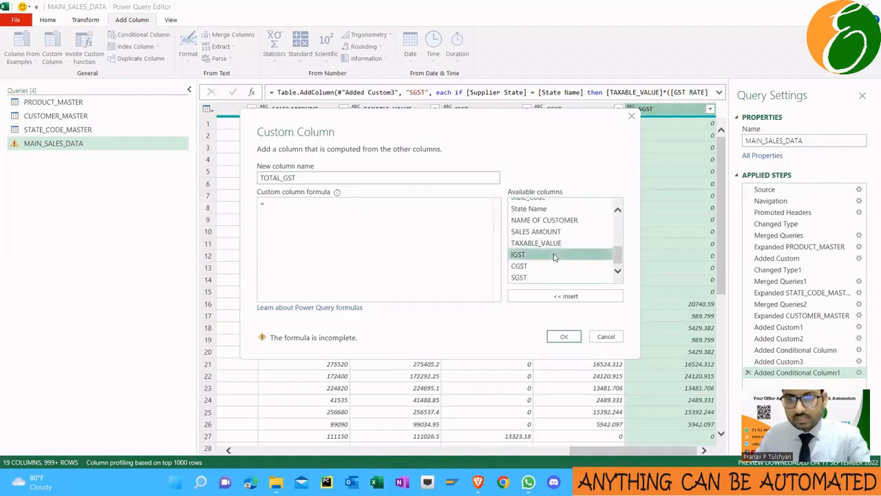
type("+")
double_click(551, 265)
type("+")
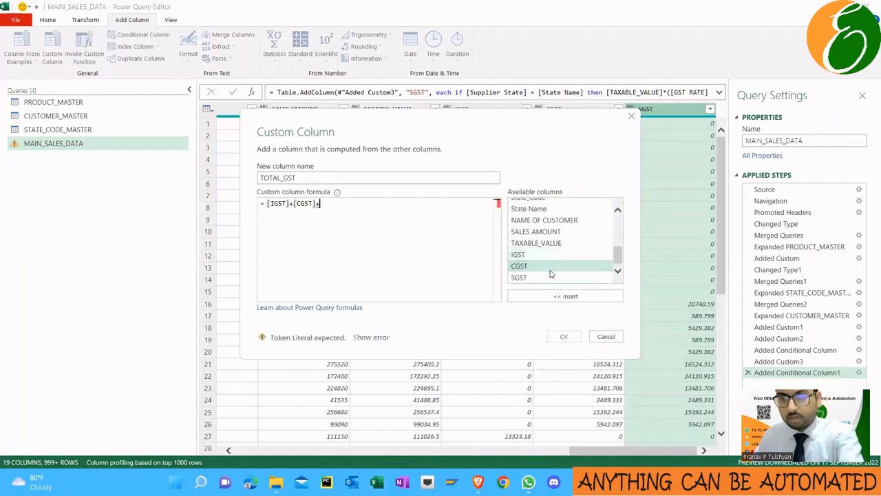
double_click(550, 278)
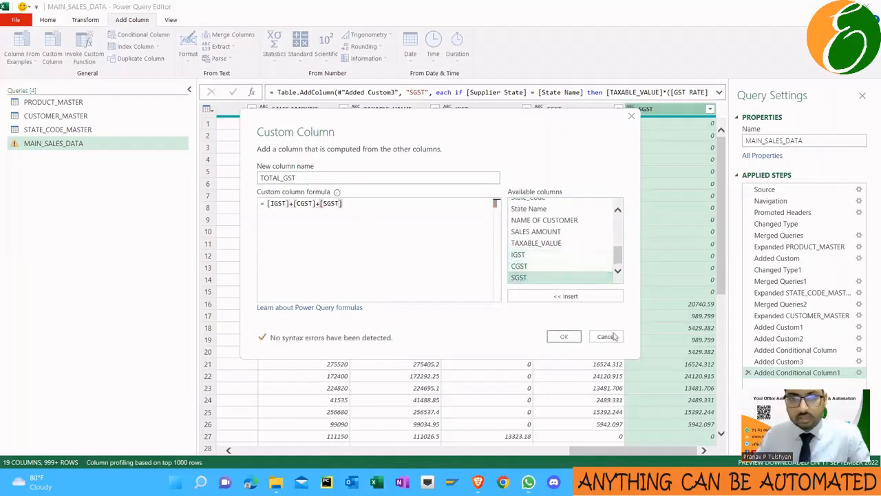
left_click(564, 337)
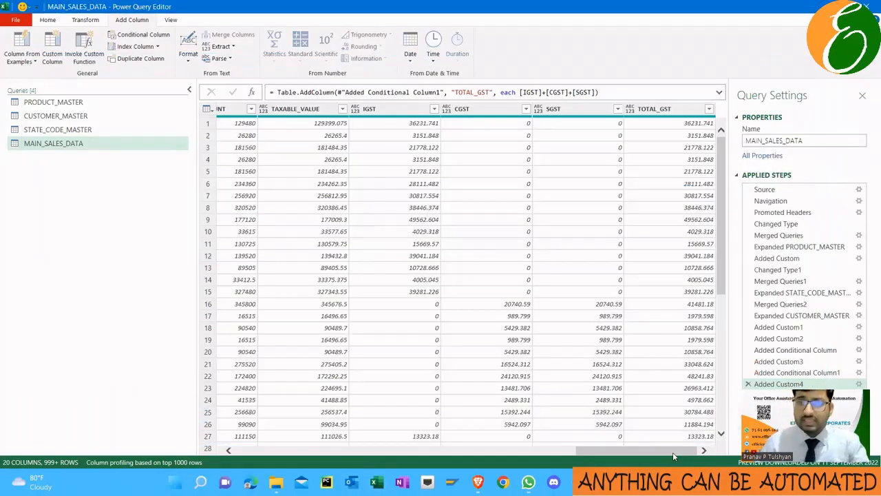
Step: Switch to the Notepad notes and examine the table codes for B2B invoices, B2C invoices and credit notes
key("alt+Tab")
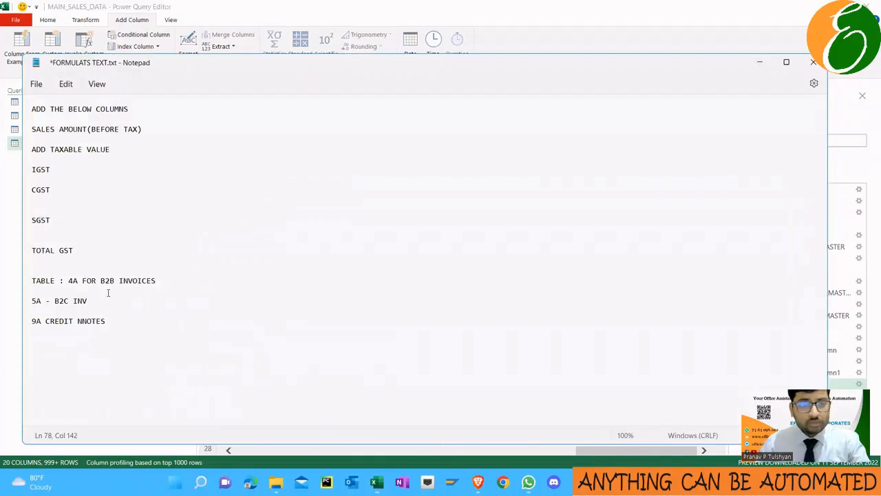
left_click_drag(117, 319, 35, 275)
left_click(69, 290)
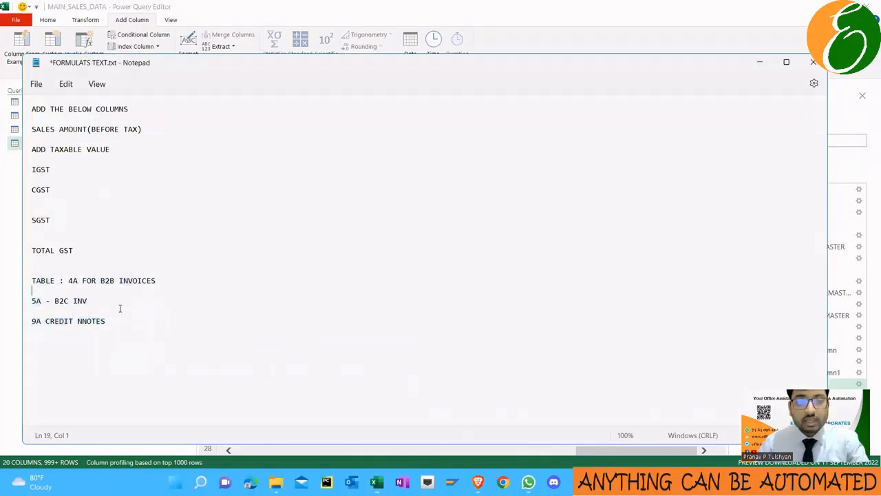
left_click_drag(115, 319, 35, 282)
left_click(104, 299)
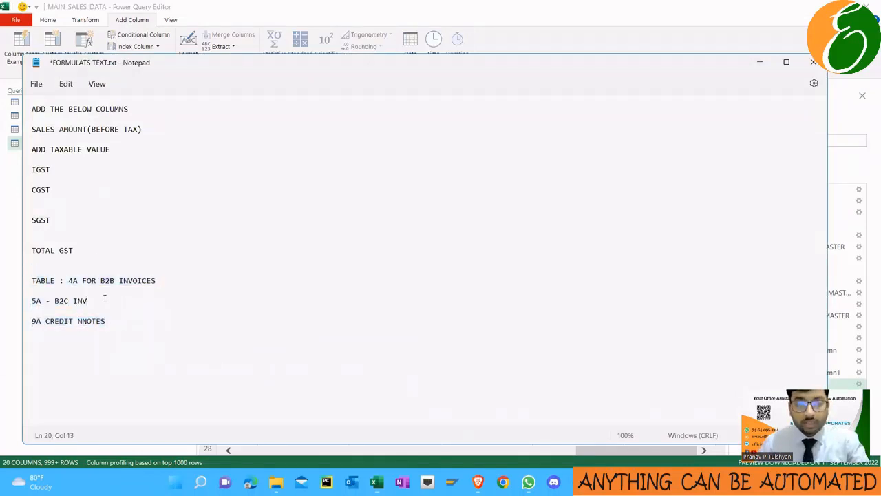
left_click(36, 301)
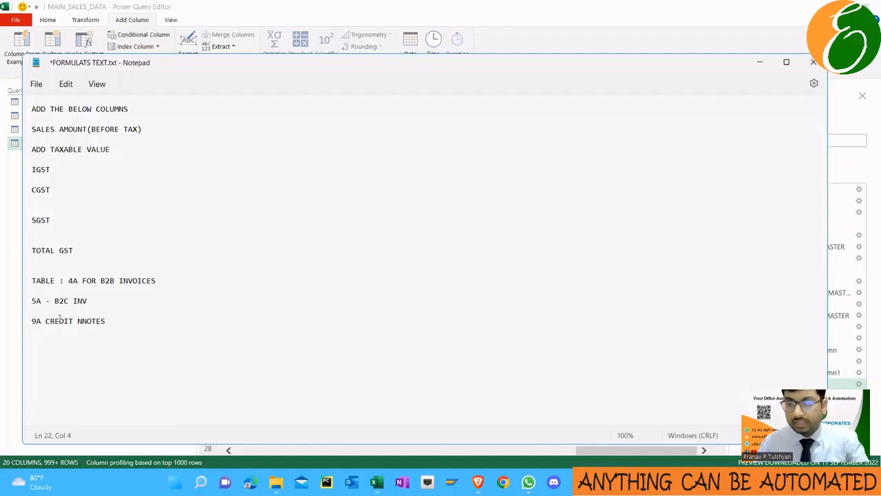
left_click(110, 321, "shift")
left_click(41, 321)
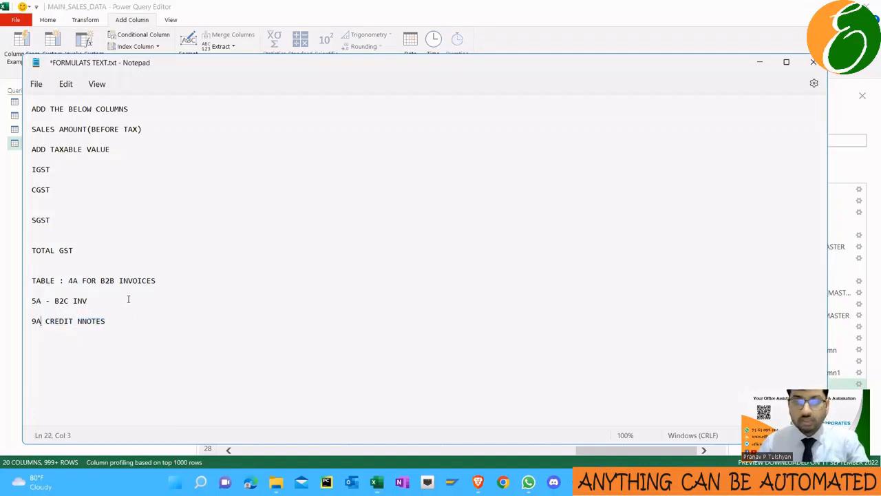
left_click(102, 297)
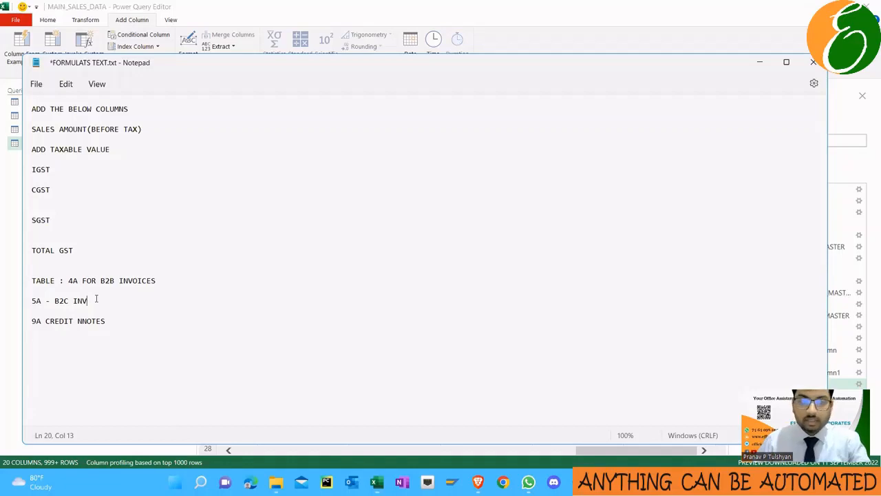
left_click_drag(73, 281, 117, 281)
left_click_drag(60, 301, 118, 301)
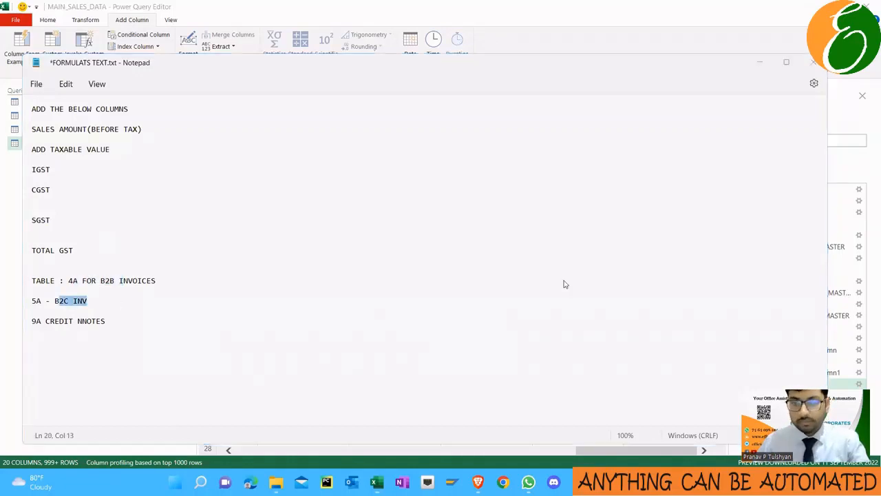
Step: Switch back to Power Query Editor and start a conditional column named GSTR-1 TABLE
key("alt+Tab")
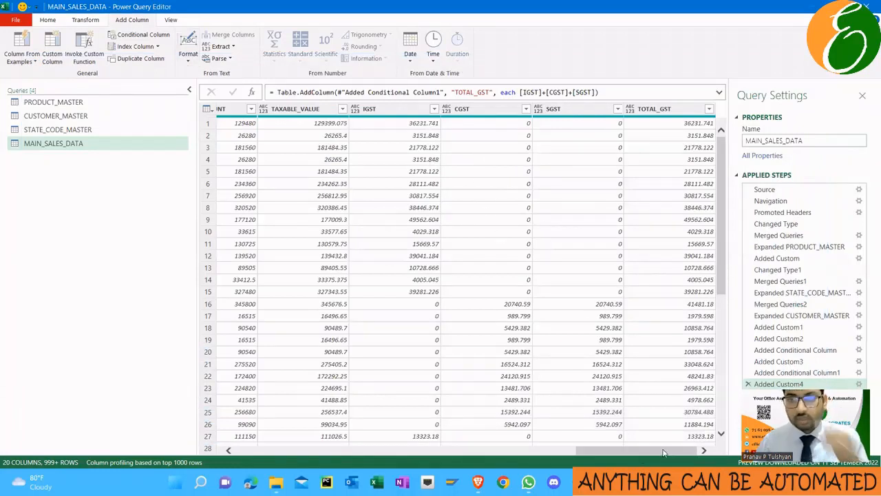
left_click(148, 41)
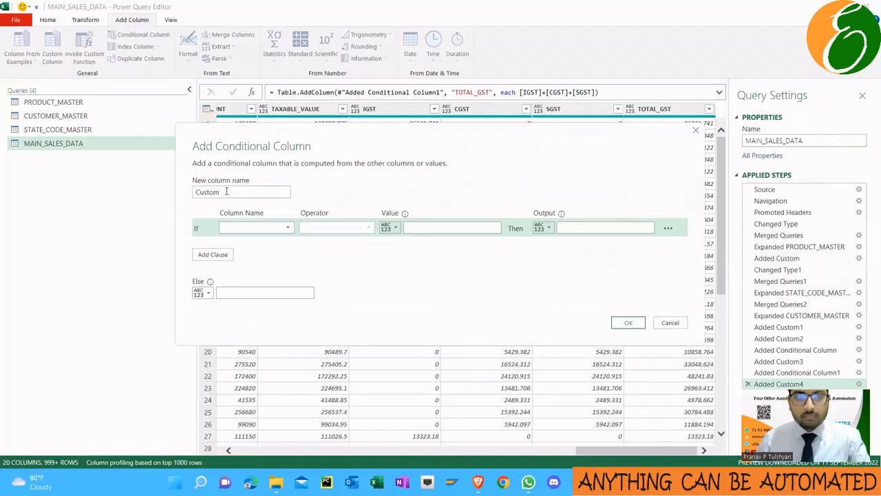
double_click(194, 195)
key("BackSpace")
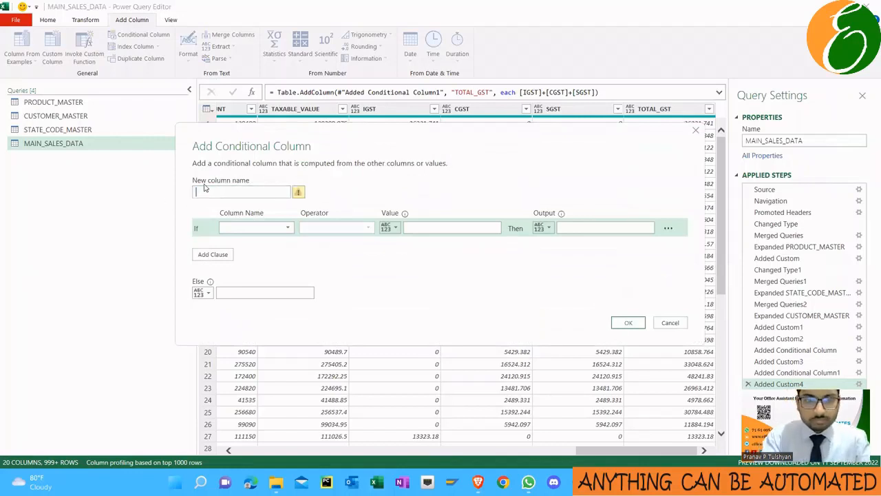
type("GSTR1")
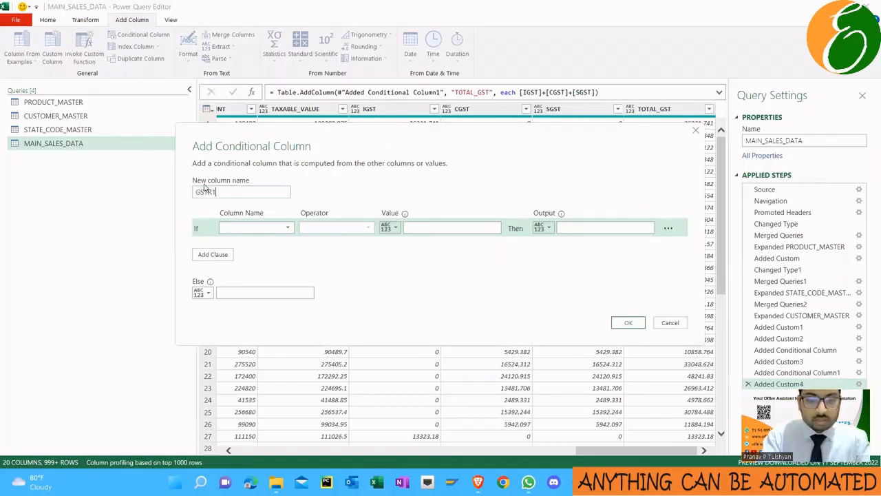
key("BackSpace")
type("-1 TABLE")
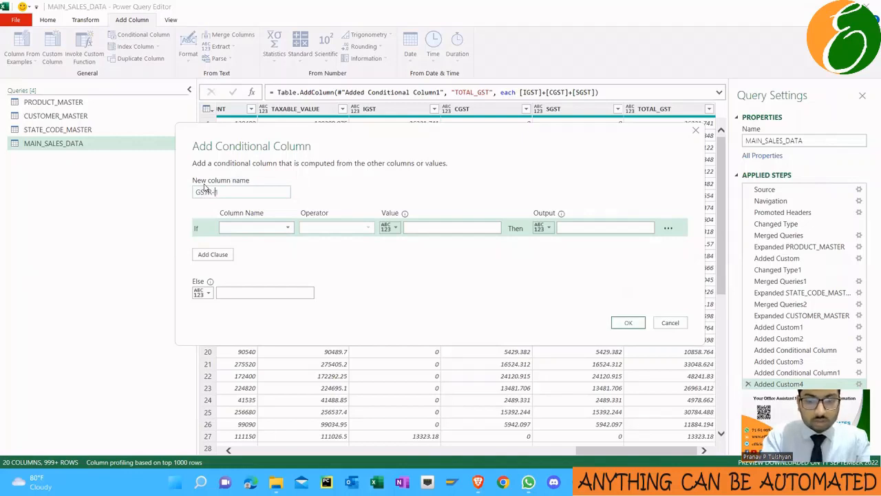
Step: Set the first condition to return Table 9 - CDNR when Doc Type equals Credit Note
left_click(241, 227)
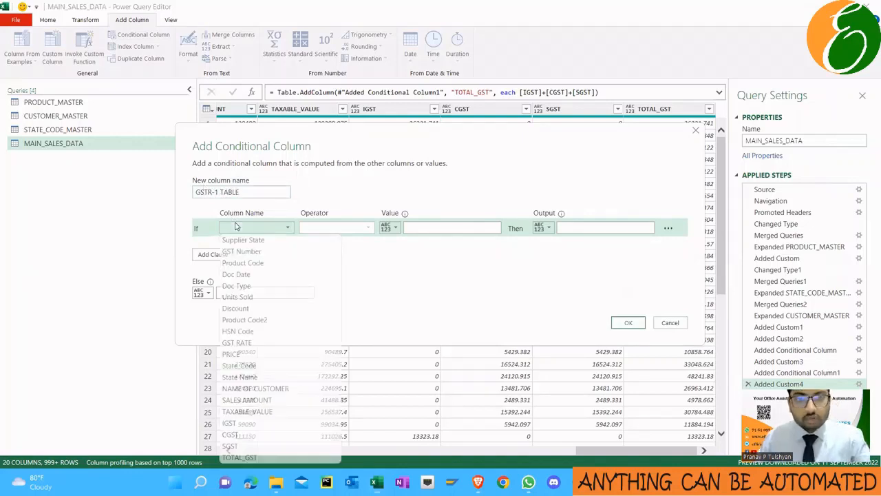
left_click(261, 286)
left_click(418, 226)
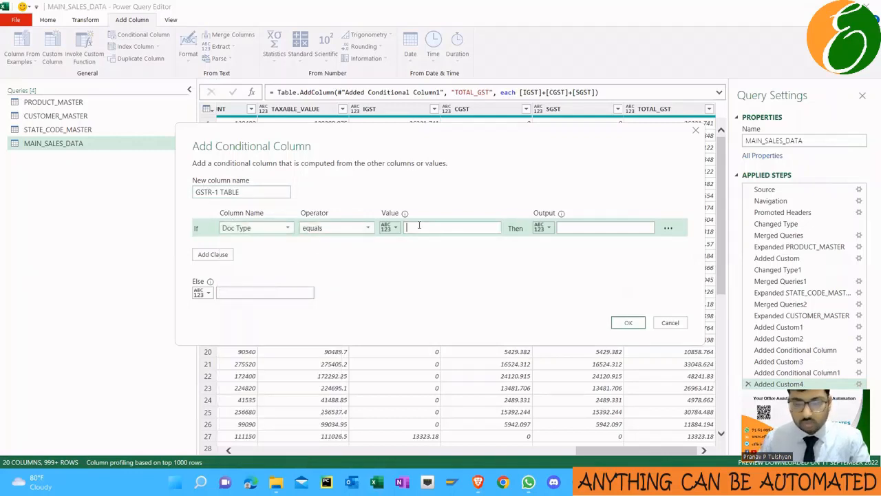
type("Credit N")
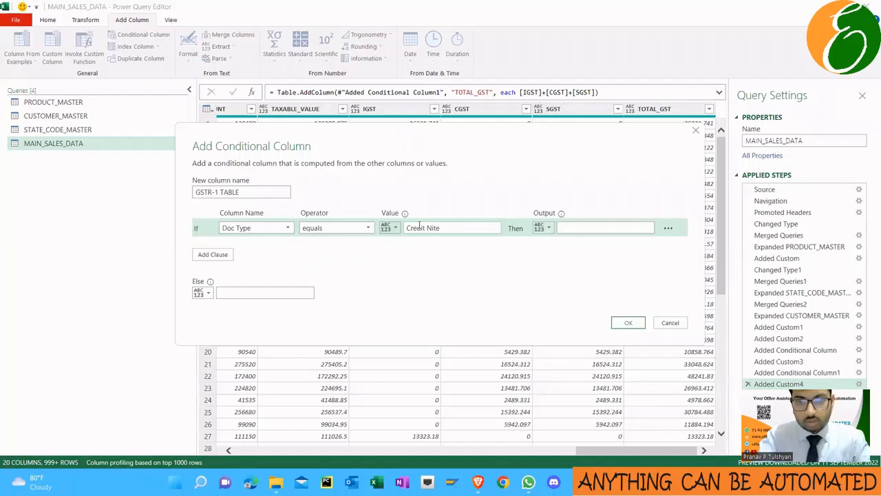
type("ote")
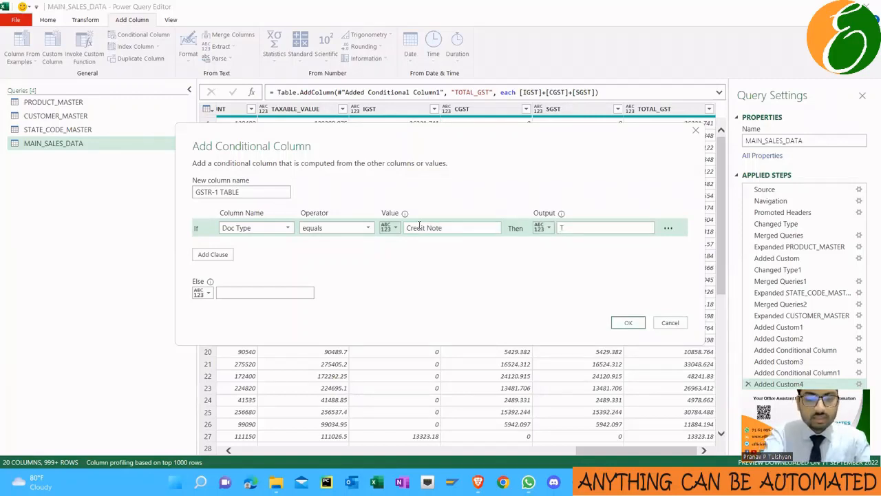
type("Table 9")
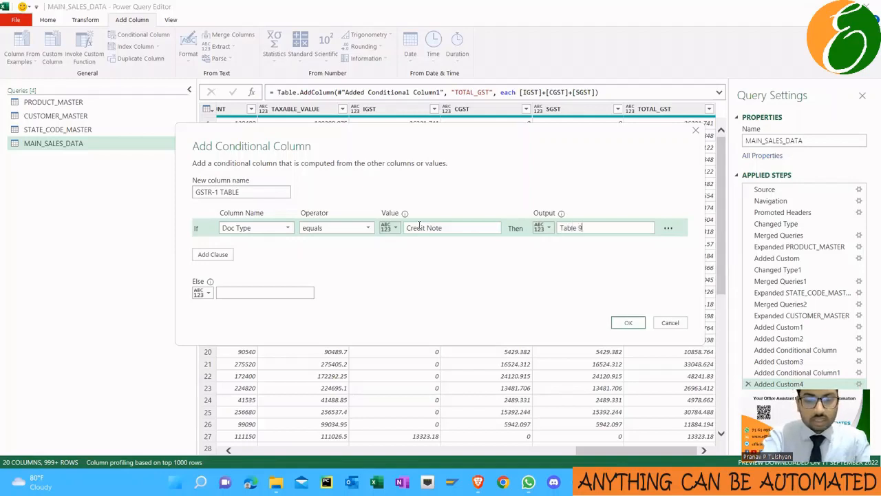
type(" - CDNR")
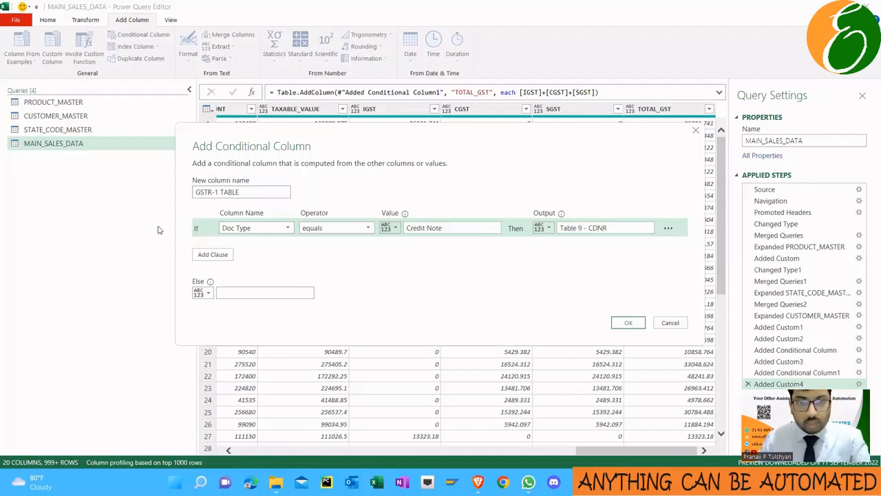
Step: Add a second clause that tests whether Doc Type equals Invoice
left_click(213, 254)
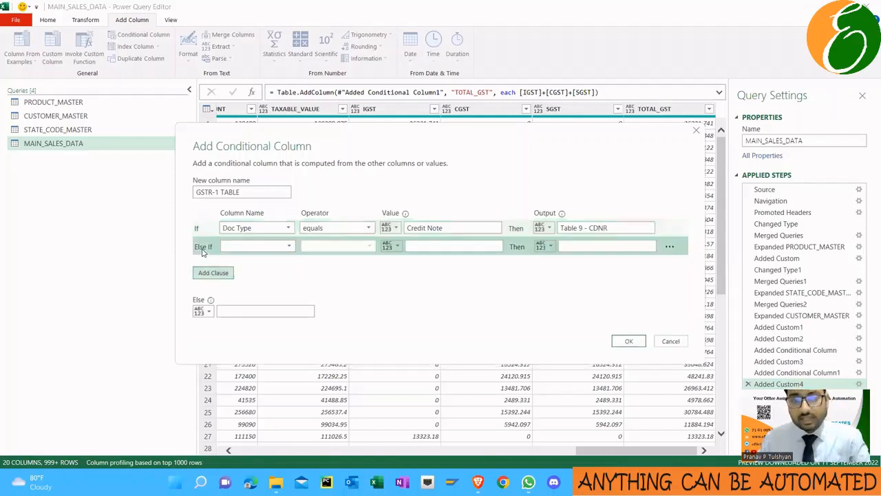
left_click(279, 247)
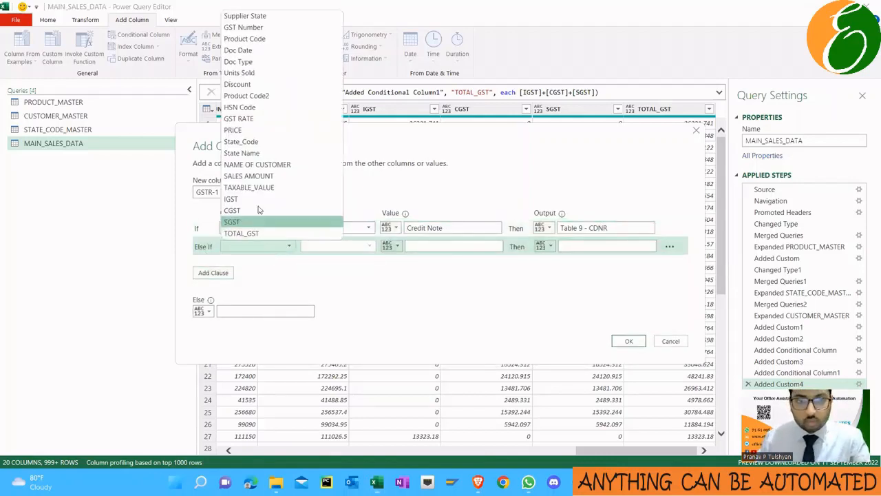
left_click(262, 62)
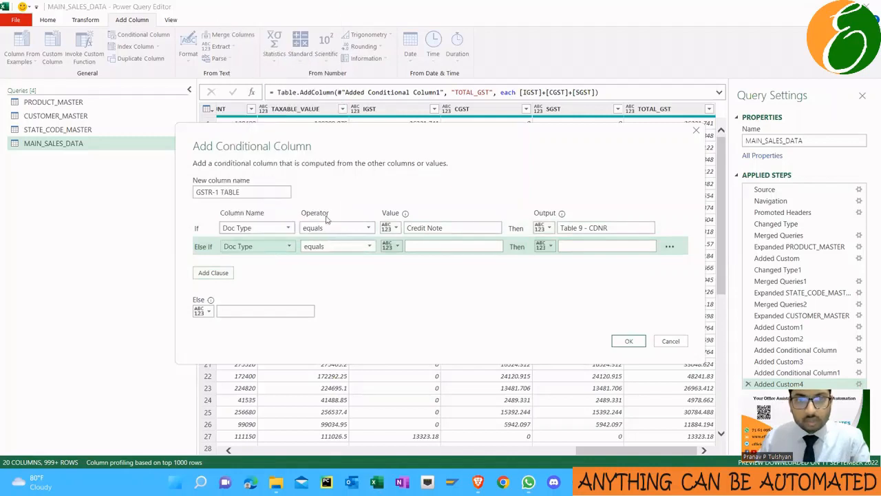
left_click(437, 247)
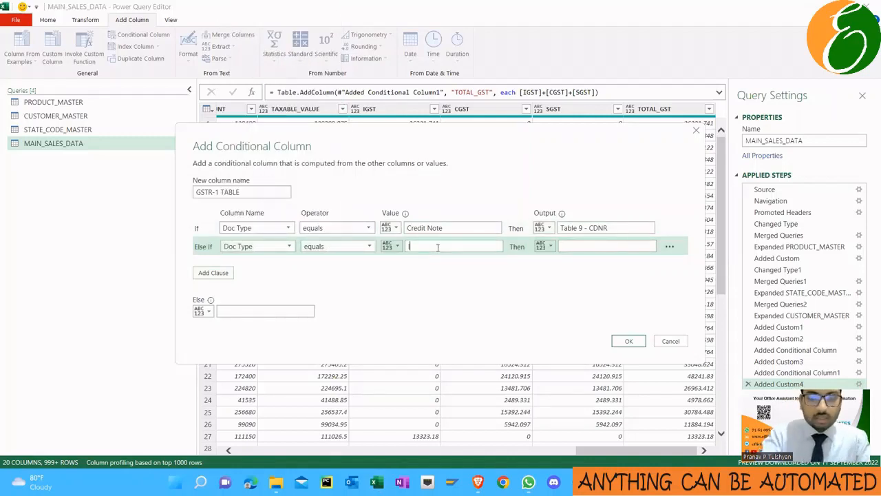
type("Invoice")
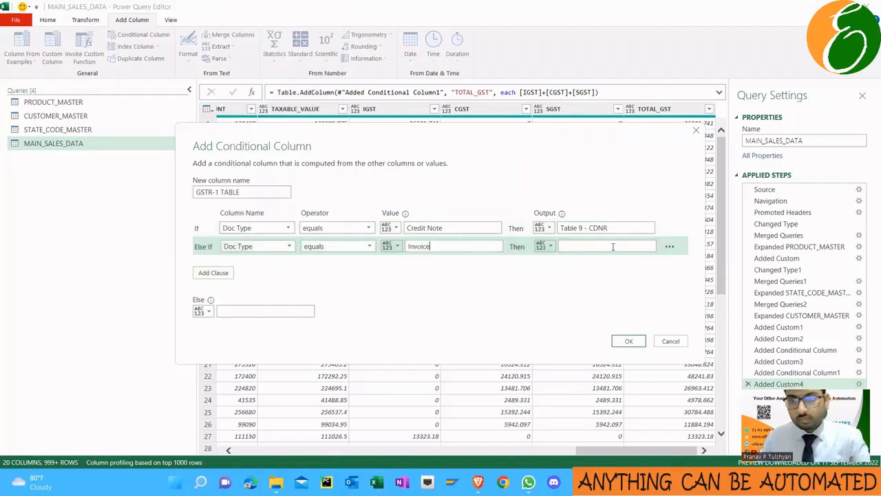
Step: Set the Invoice clause's output to Table 4 - B2B Invoice and the else value to Table 5 - B2C Invoices, and create the column
left_click(601, 246)
type("Tbale")
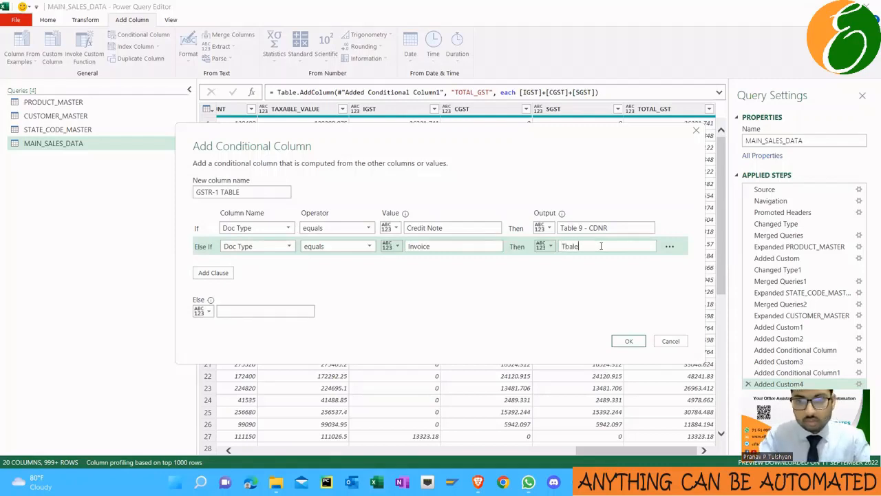
key("BackSpace")
key("BackSpace")
type("able 5 - B2C Invoices")
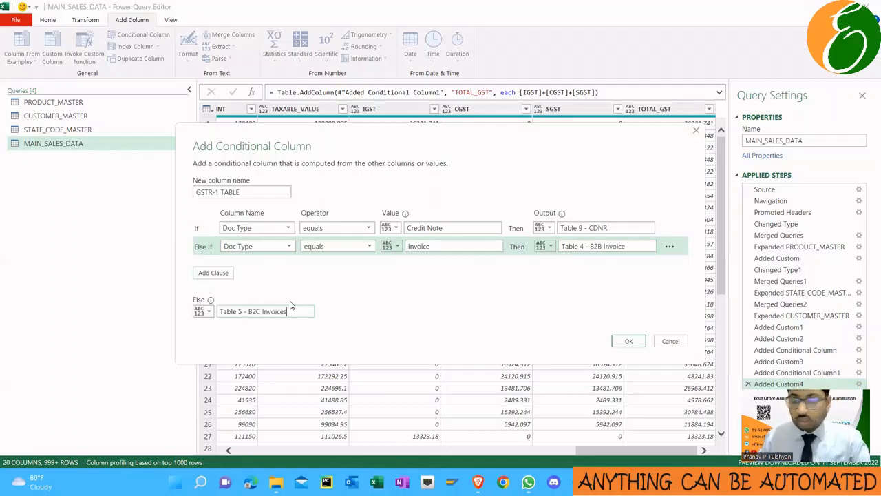
left_click(629, 340)
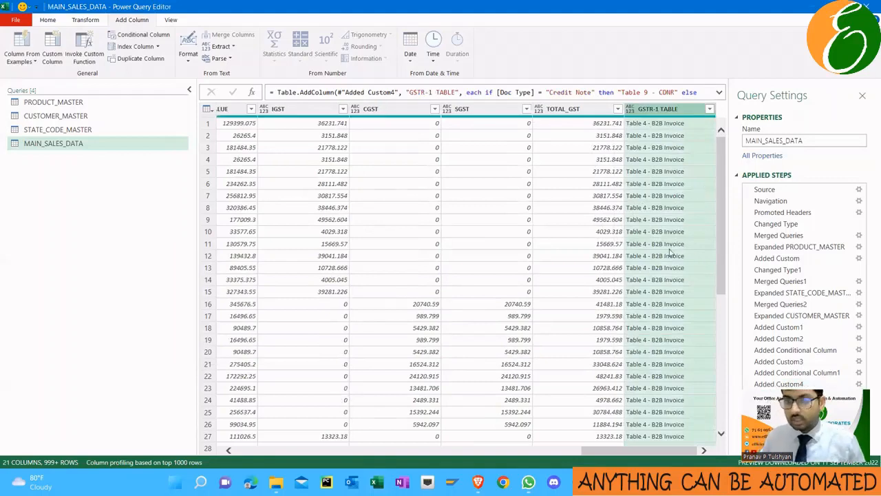
Step: Examine the values down the GSTR-1 TABLE column and review its full conditional formula for the credit note and invoice branches
scroll(643, 322, "down", 20)
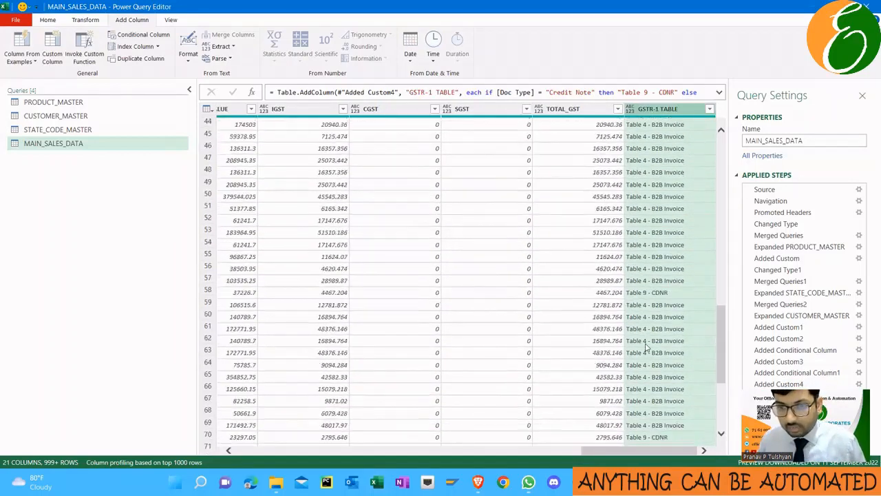
scroll(648, 348, "down", 20)
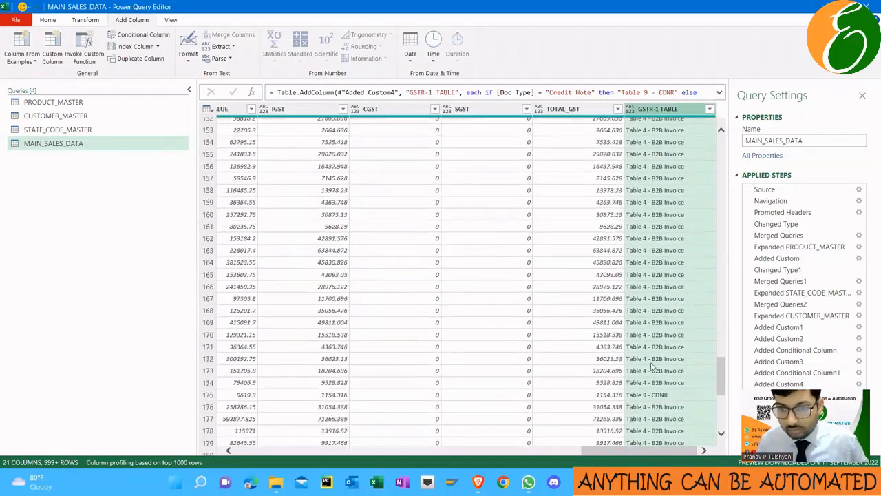
left_click(647, 395)
scroll(672, 336, "up", 20)
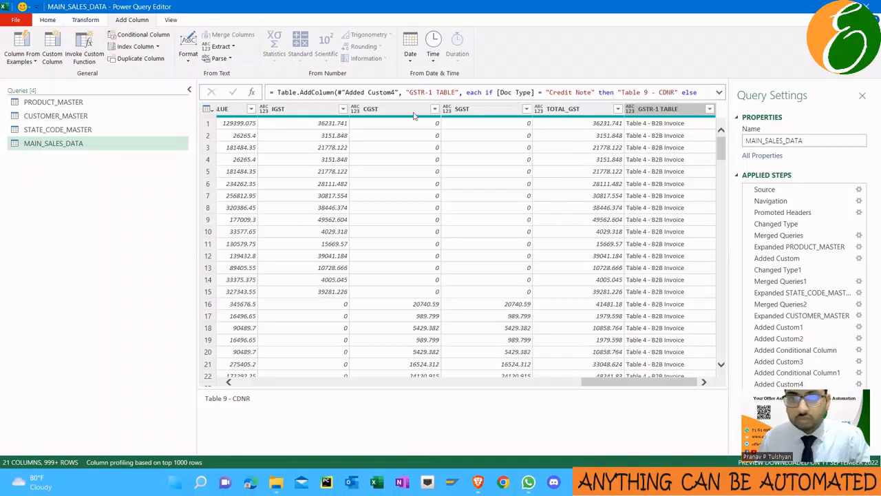
left_click(719, 92)
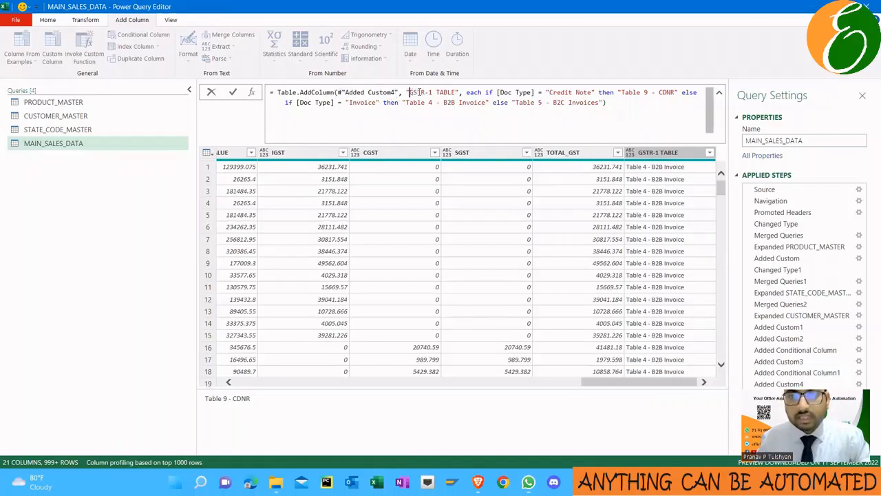
left_click_drag(410, 92, 678, 92)
left_click(601, 92)
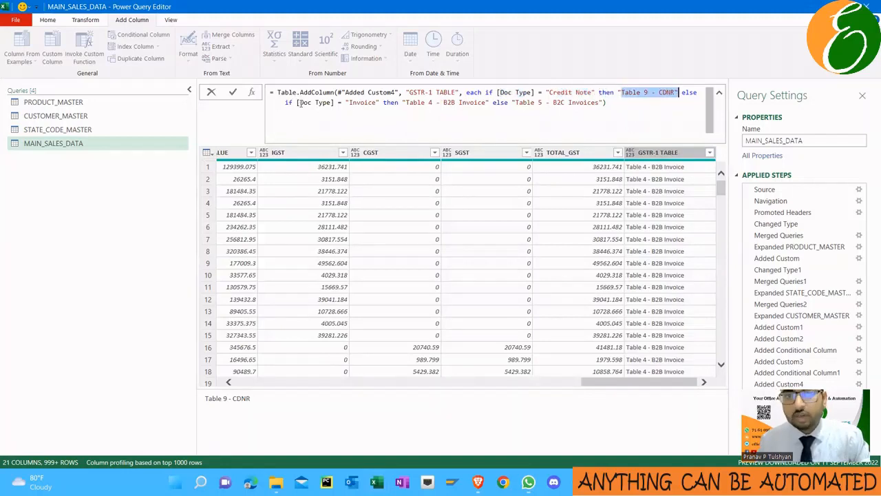
left_click(379, 102)
left_click_drag(402, 102, 437, 103)
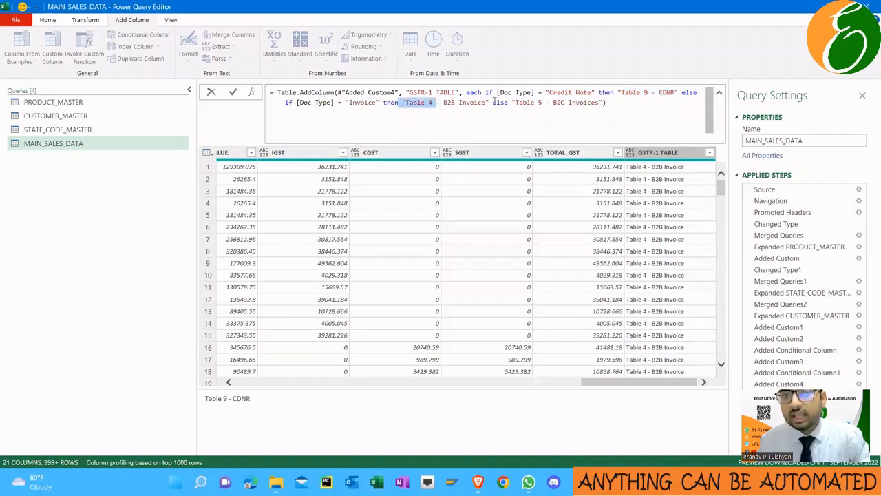
Step: Insert the and operator after the "Invoice" test in the GSTR-1 TABLE column's formula
left_click(383, 101)
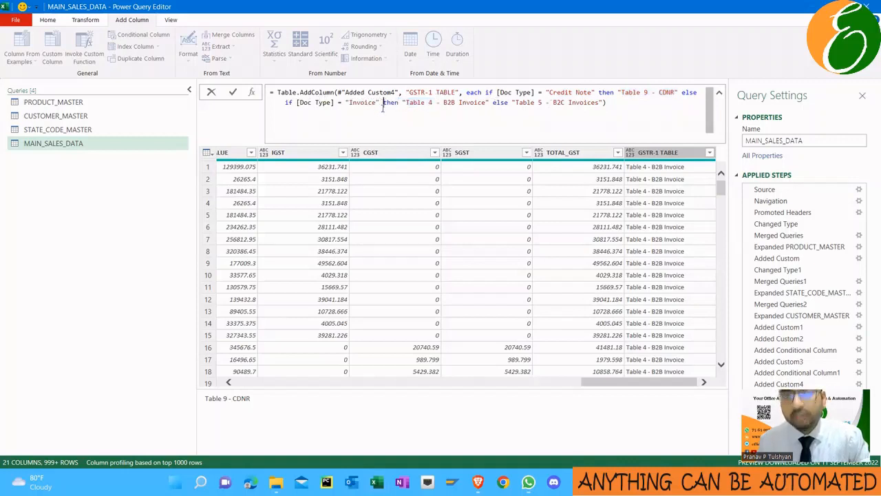
key("Left")
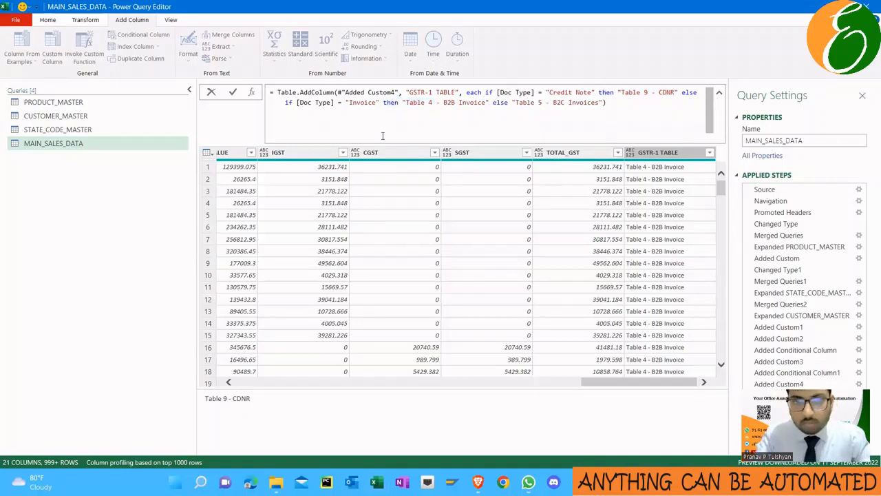
type("and")
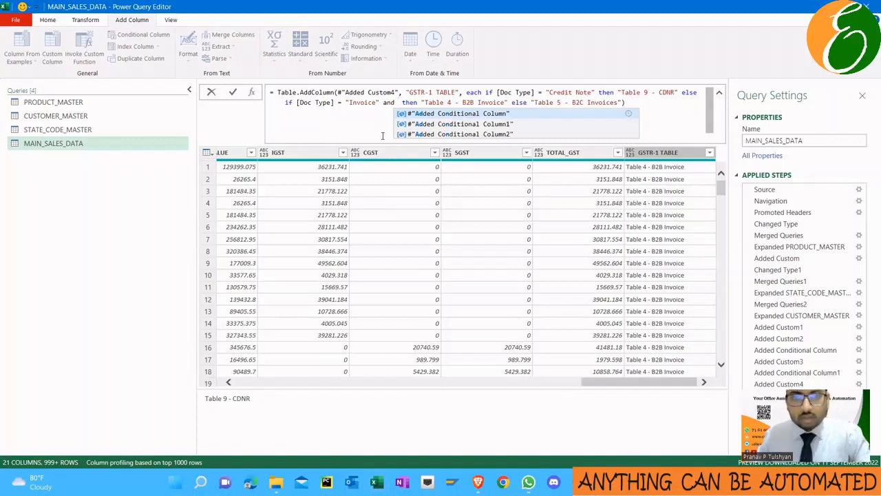
Step: Consult the table type summary formula in the Notepad notes and return to Power Query Editor
key("alt+Tab")
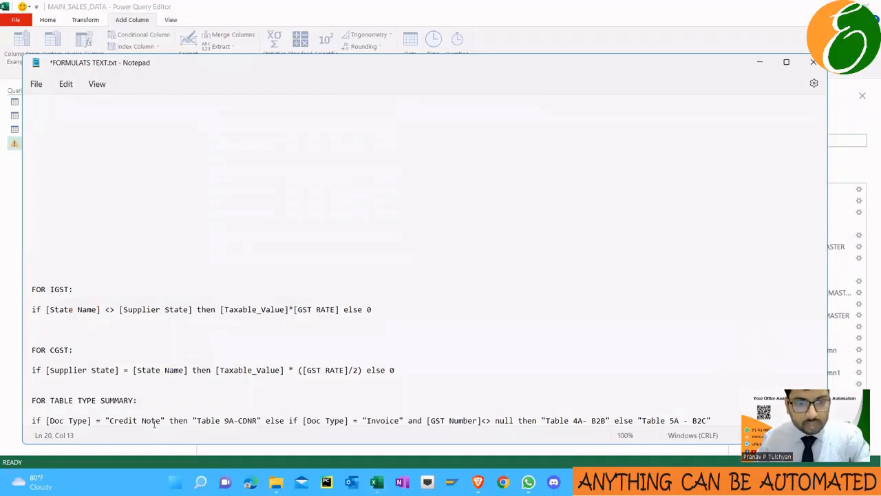
left_click_drag(119, 420, 515, 420)
key("alt+Tab")
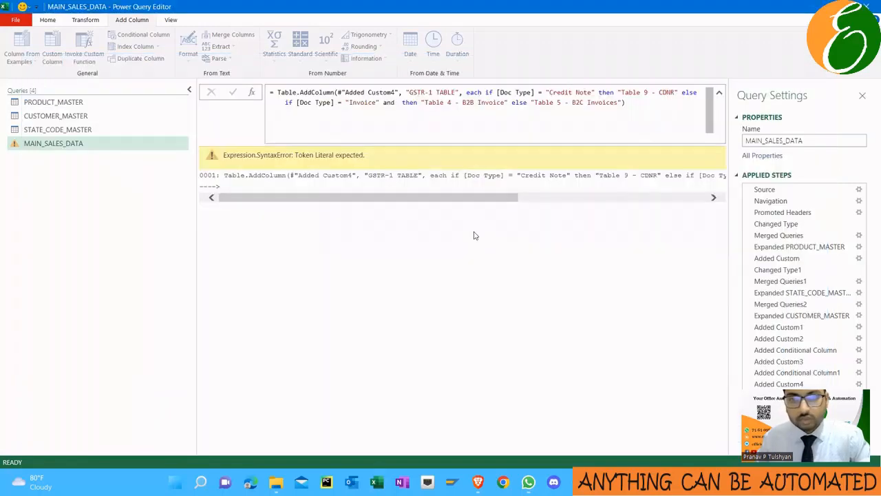
Step: Add the condition [GST Number]<> null after "Invoice" and in the GSTR-1 TABLE formula and apply it
left_click(398, 104)
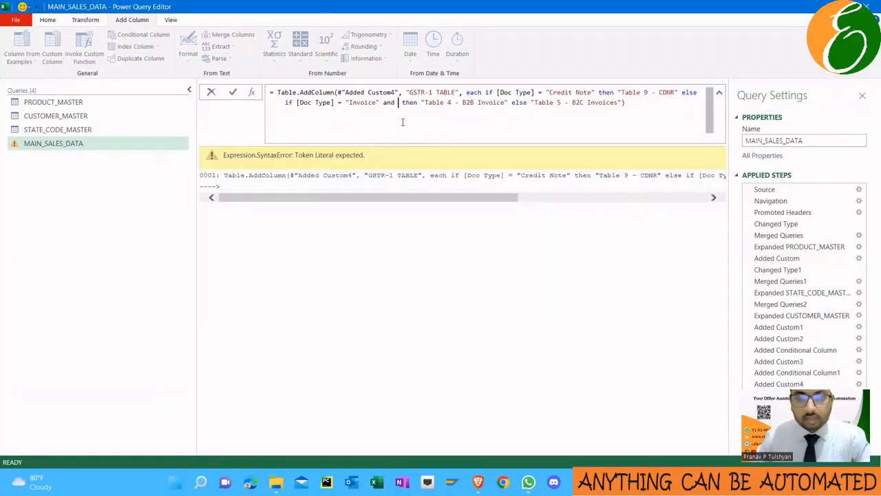
type("[")
type("GST Nu")
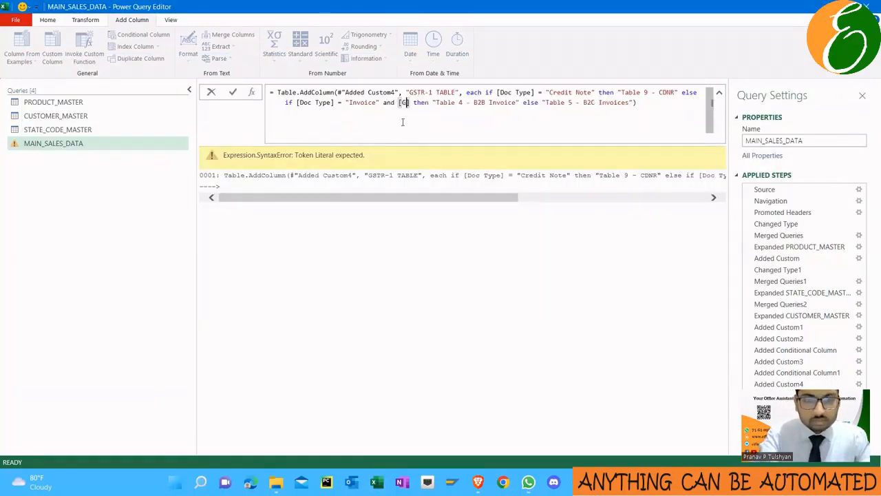
type("mber")
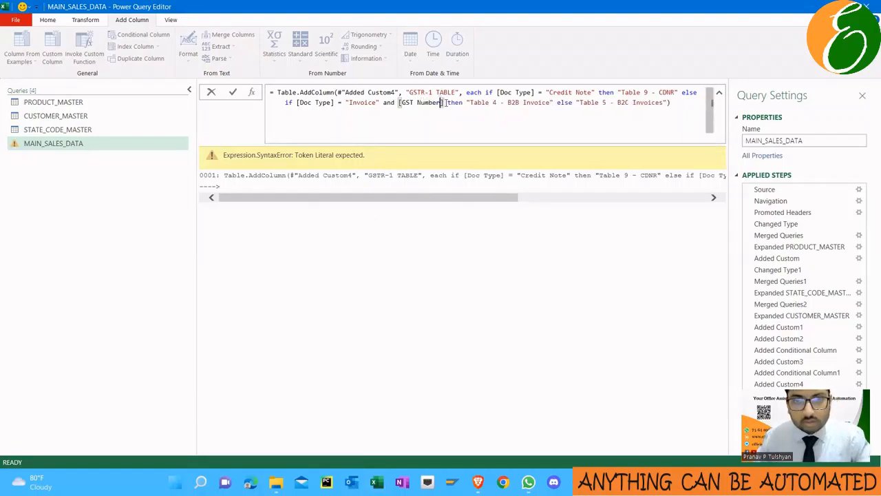
left_click(445, 102)
key("Left")
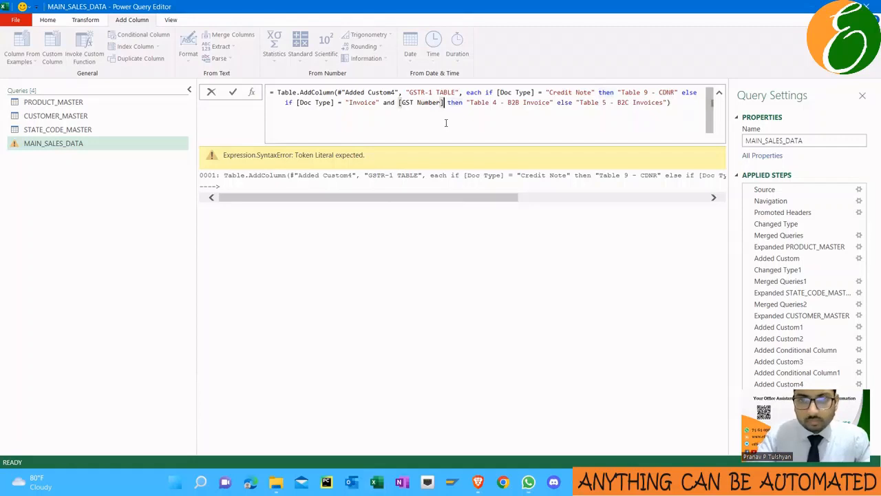
type("<>")
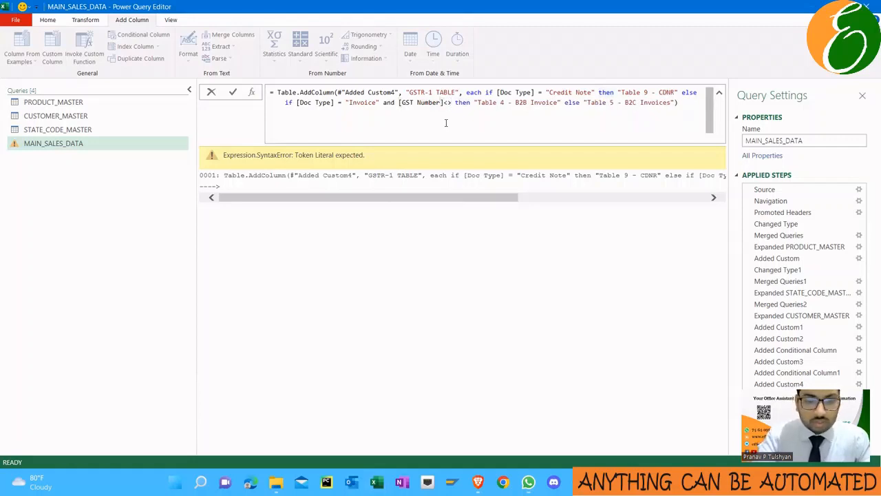
type("null")
key("Escape")
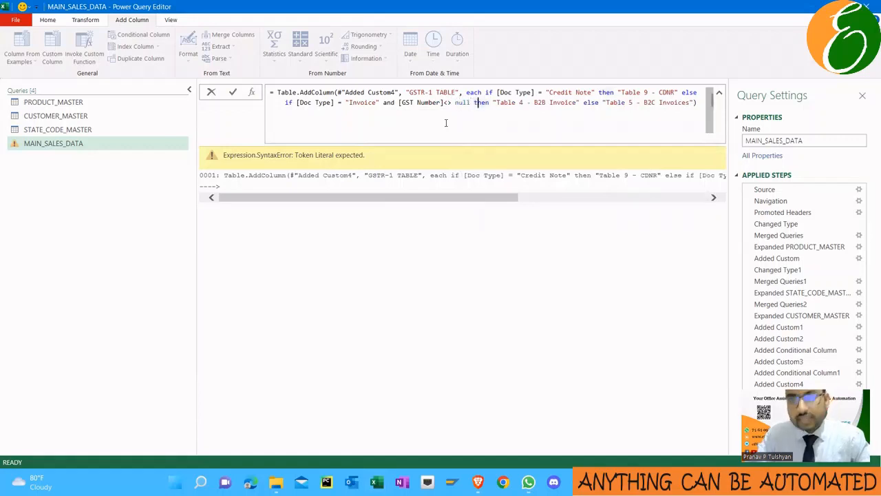
key("Right")
key("Right")
key("Right")
key("Right")
key("Right")
key("Right")
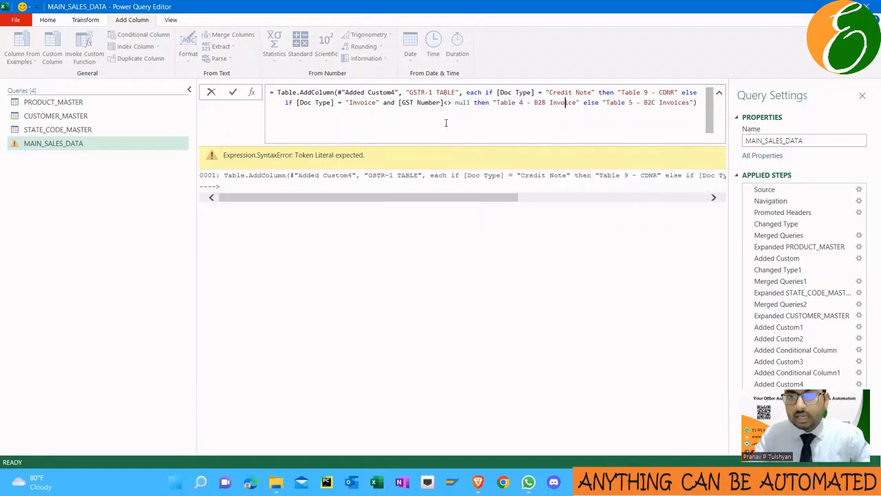
left_click(233, 92)
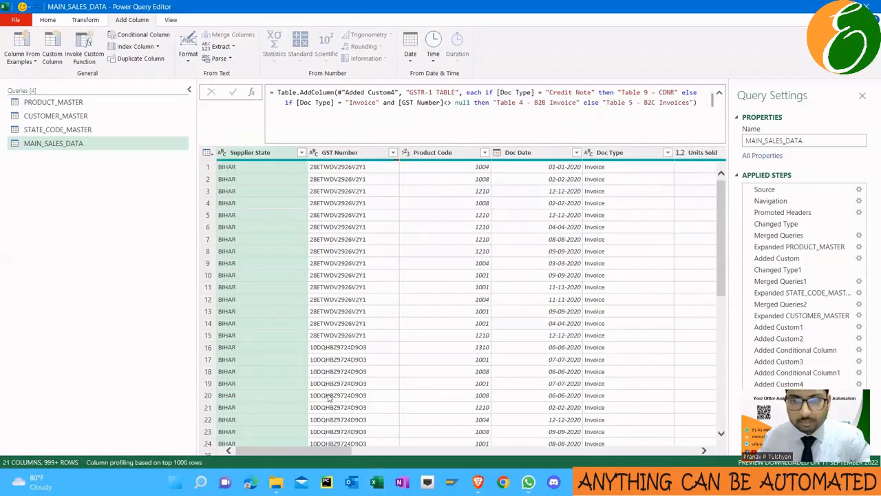
Step: Examine the values down the GSTR-1 TABLE column for B2B, B2C and credit note classifications
left_click_drag(300, 452, 640, 451)
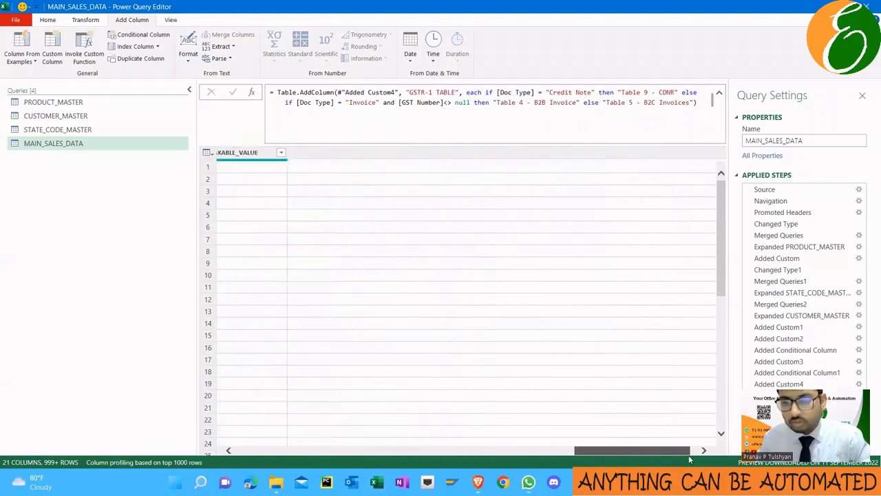
scroll(663, 329, "down", 9)
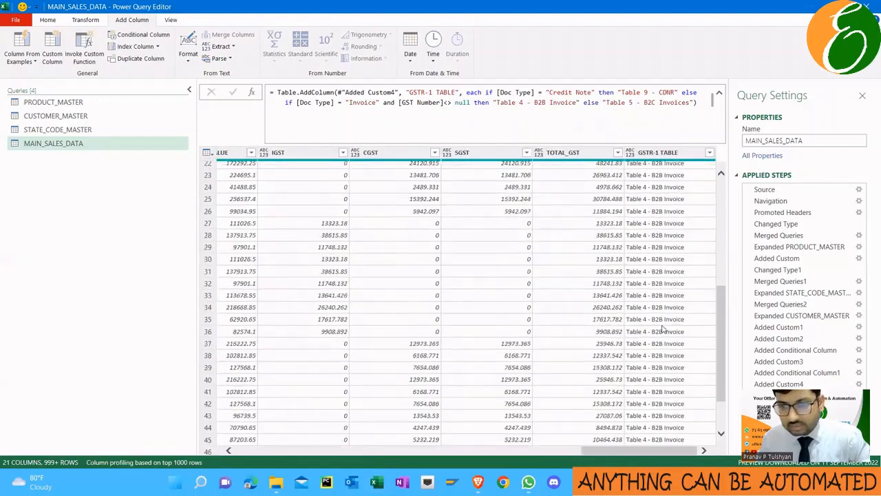
scroll(663, 329, "down", 12)
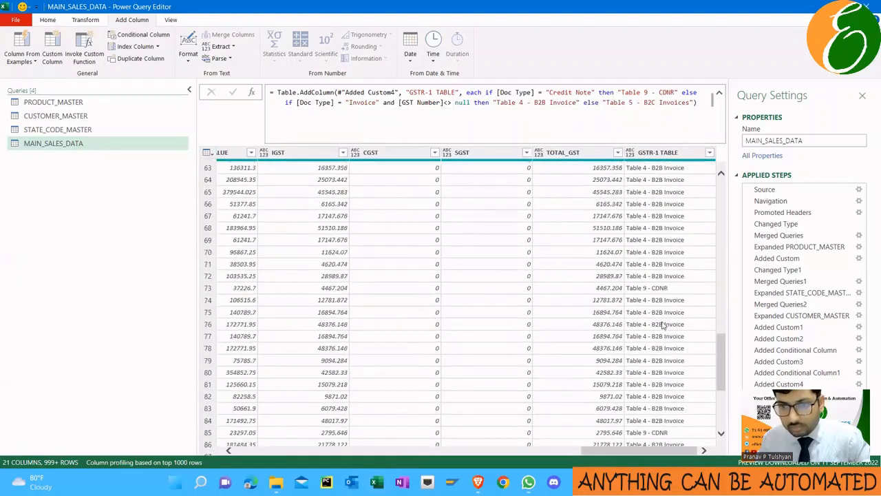
scroll(663, 327, "down", 20)
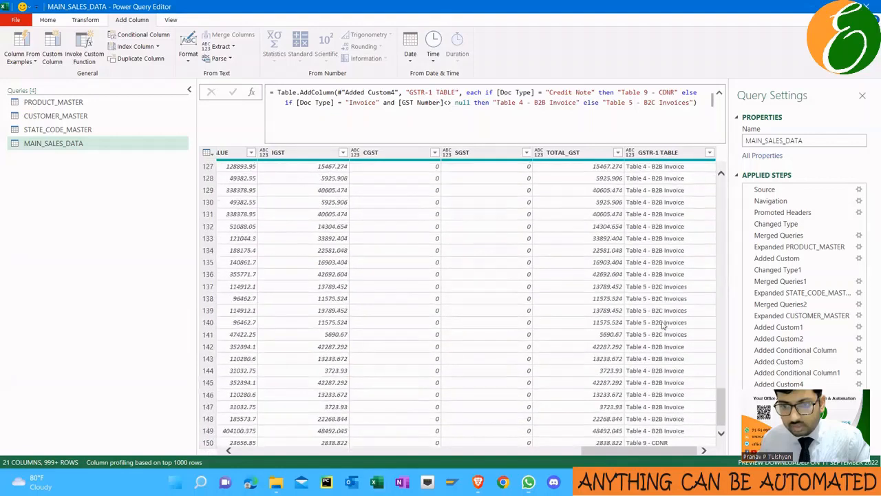
scroll(663, 326, "down", 20)
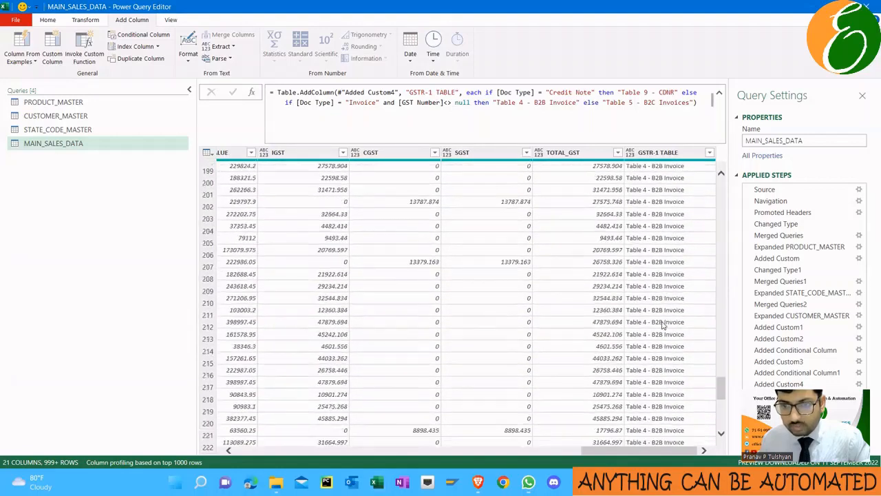
scroll(662, 326, "down", 2)
Step: Compare the Invoice and GST Number condition in the Notepad table type summary formula with the GSTR-1 TABLE column's formula
key("alt+Tab")
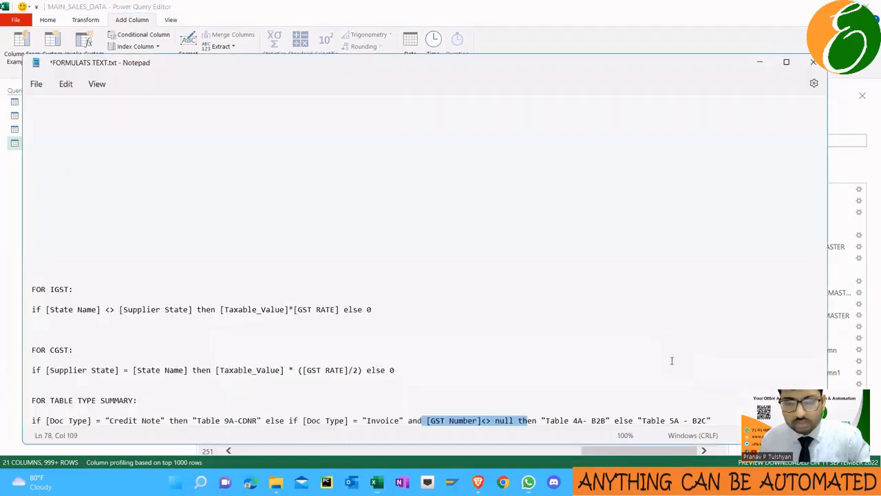
left_click(409, 420)
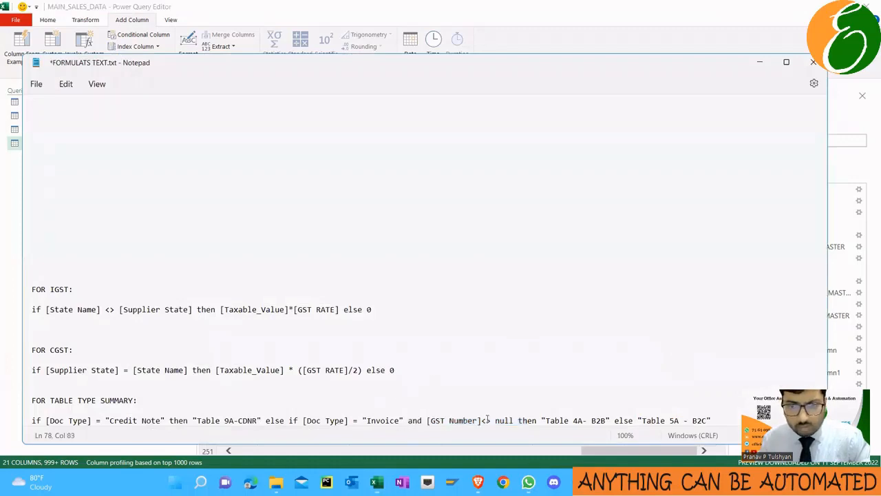
left_click_drag(302, 420, 514, 420)
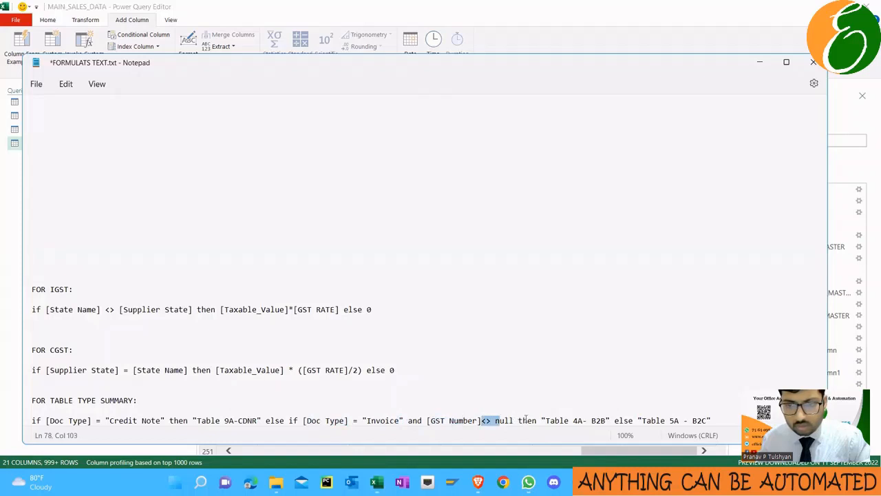
key("alt+Tab")
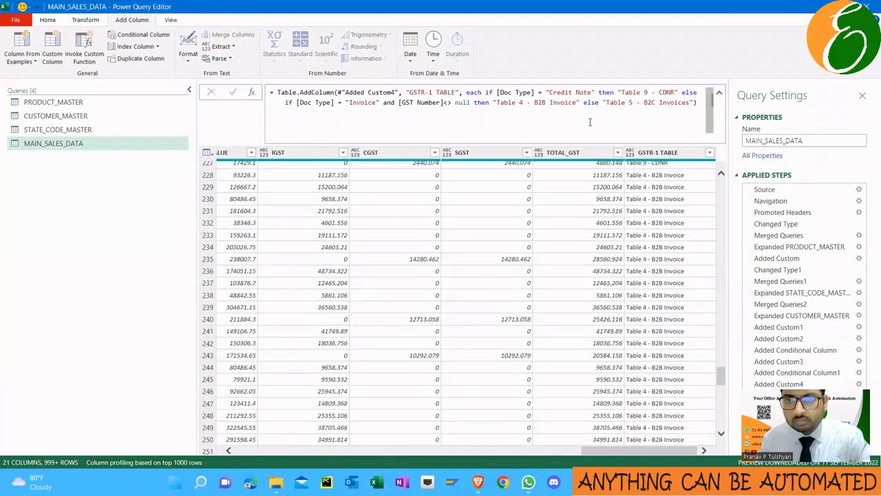
left_click_drag(343, 104, 477, 103)
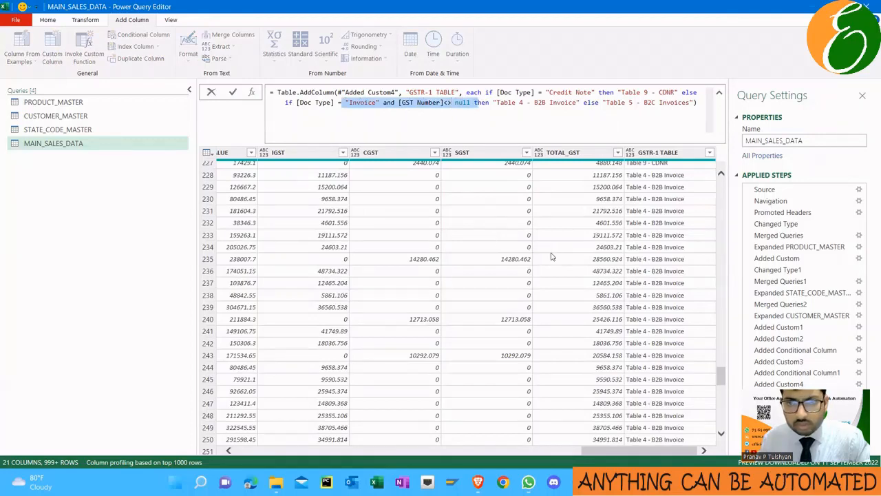
Step: Check the GSTR-1 TABLE values with GST Number temporarily filtered to null, and delete the Filtered Rows step
left_click_drag(721, 377, 730, 242)
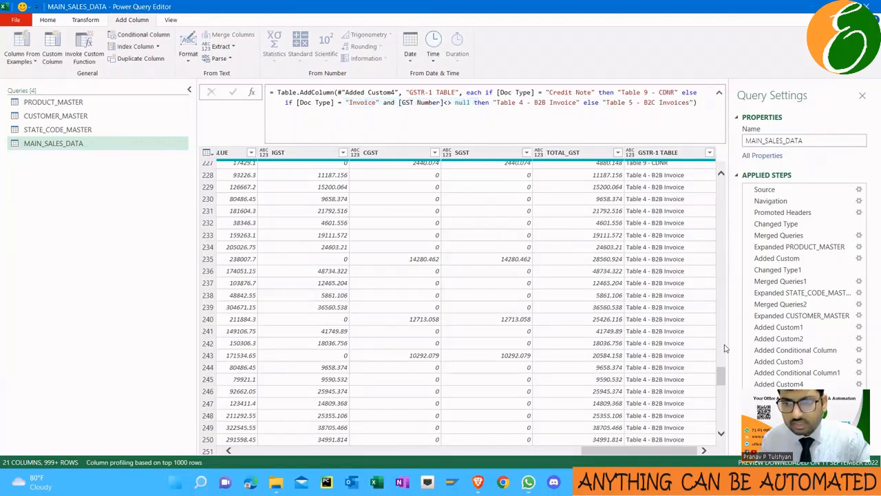
left_click_drag(723, 375, 720, 182)
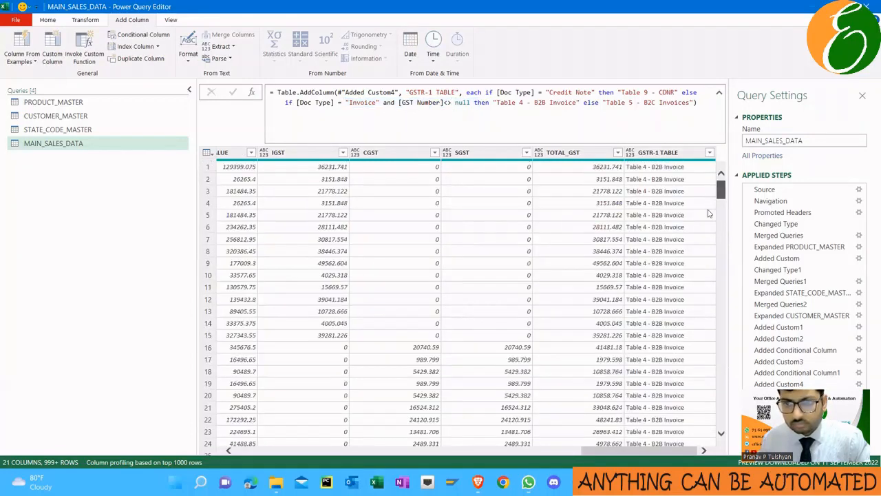
left_click_drag(664, 449, 251, 443)
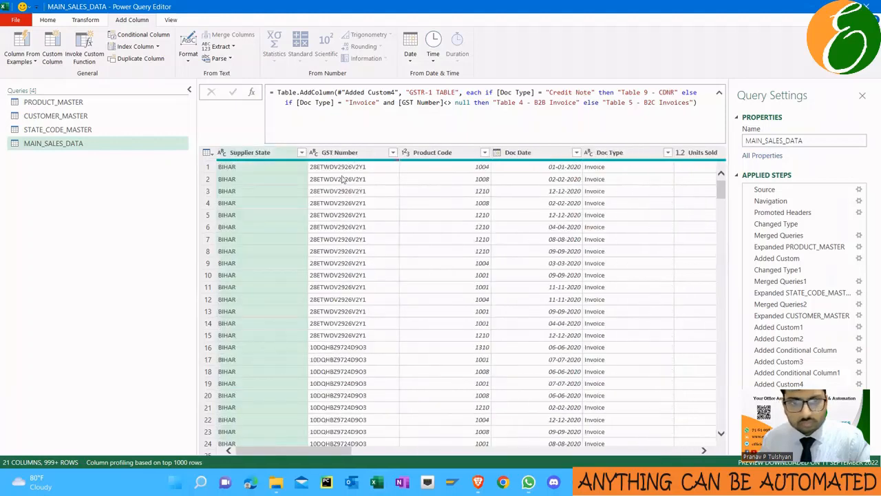
left_click(393, 152)
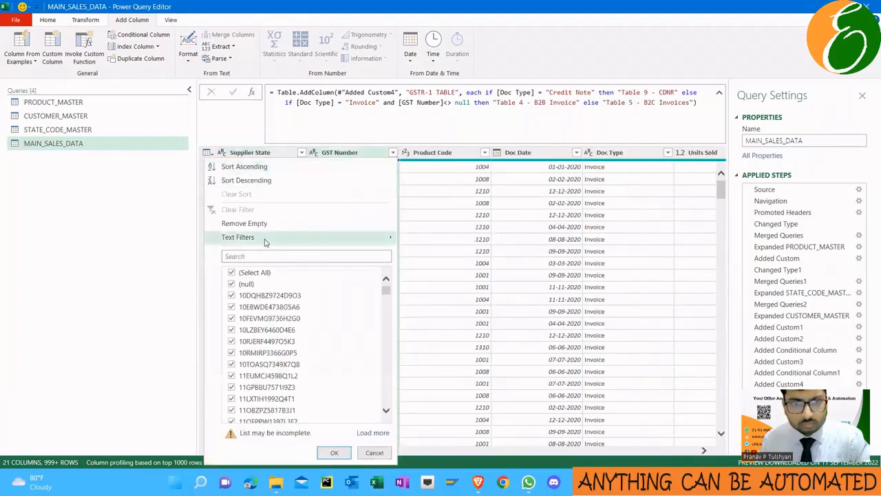
left_click(233, 284)
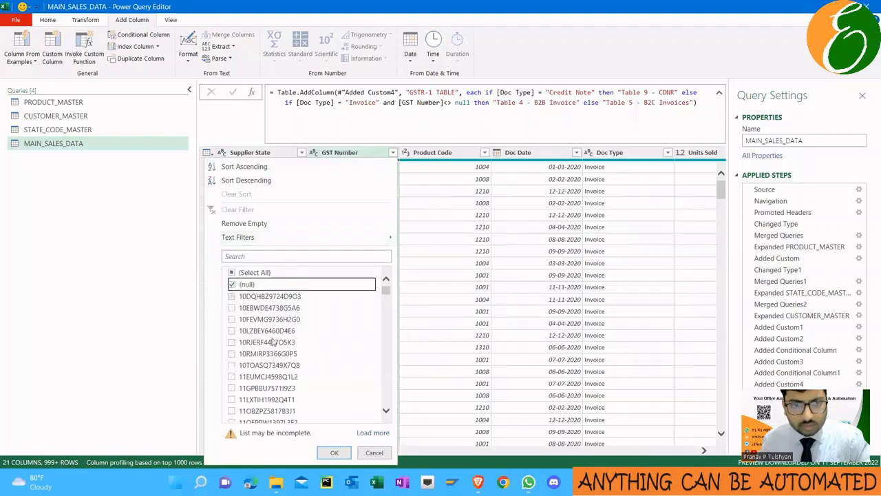
left_click(334, 453)
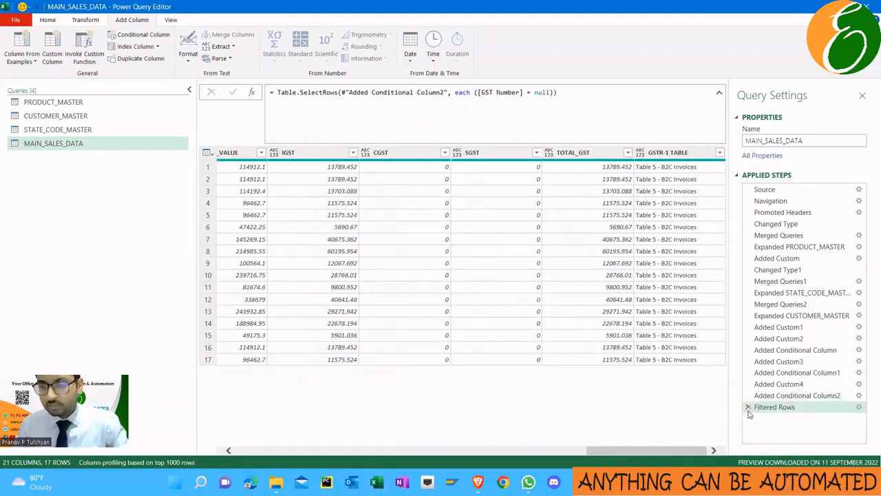
left_click(749, 408)
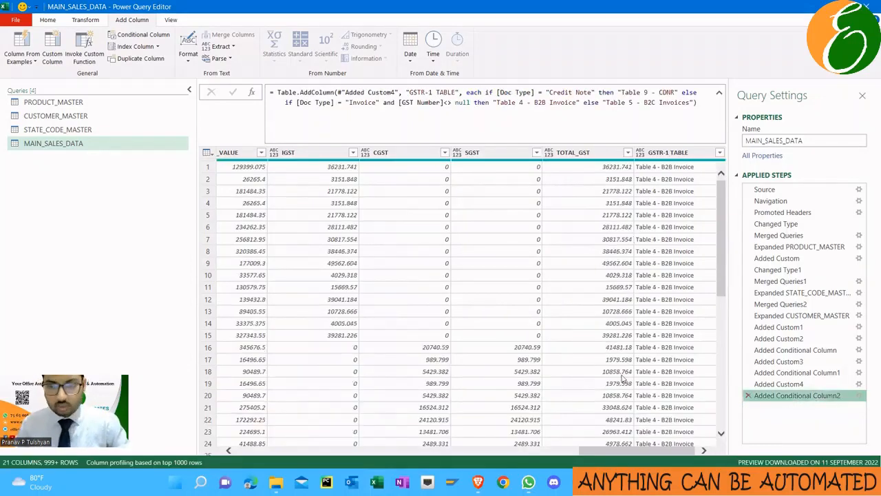
Step: Switch to the presentation to review its Main Transformation and Load Data slides, and return to Power Query Editor
left_click(604, 482)
left_click(665, 433)
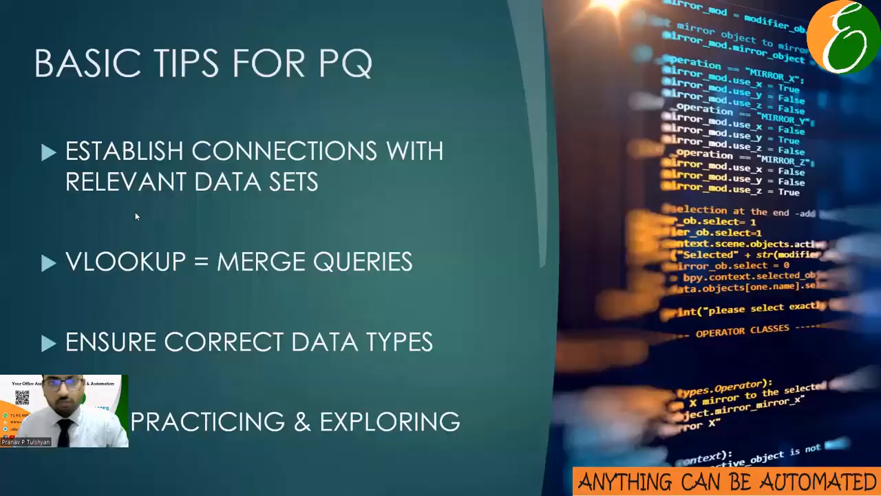
left_click(128, 211)
left_click(127, 211)
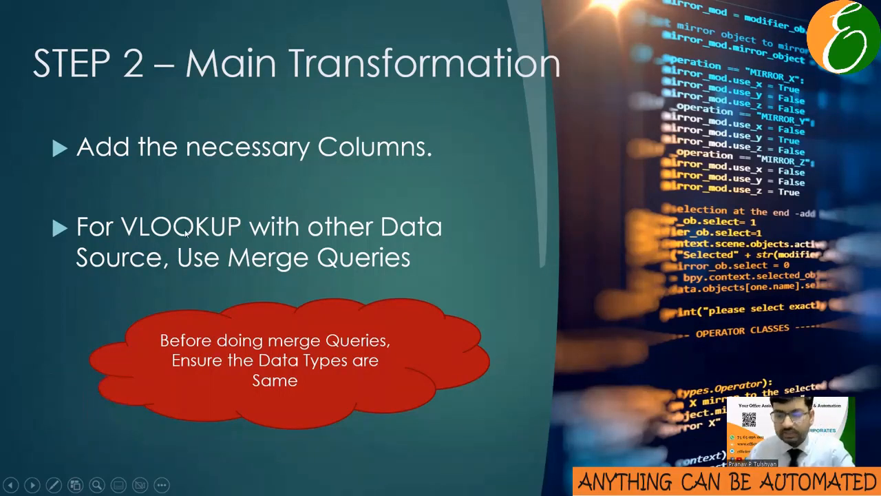
key("alt+Tab")
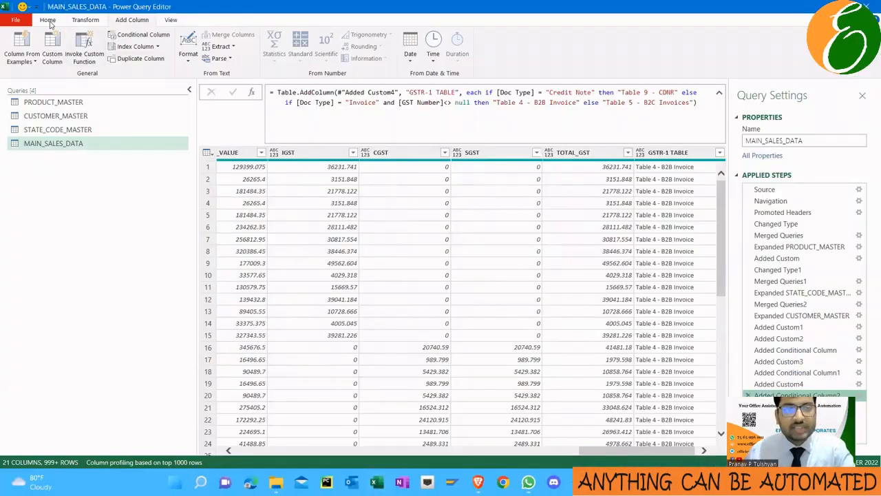
key("alt+Tab")
key("Right")
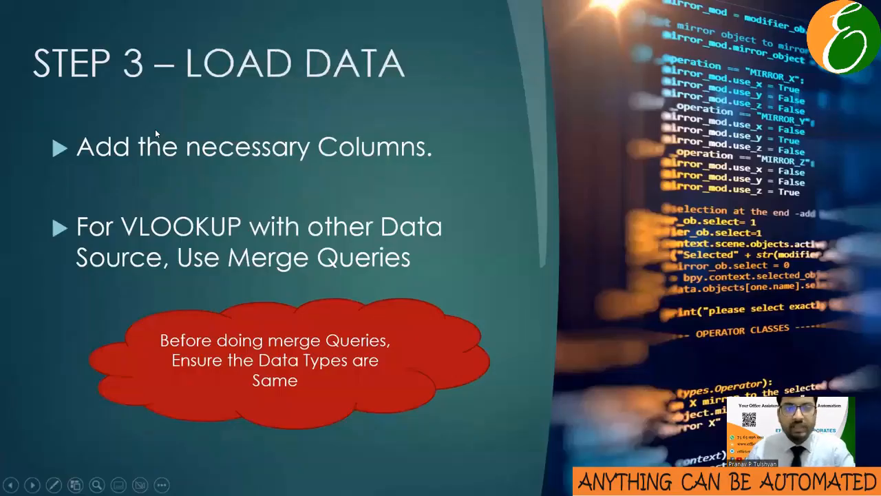
key("alt+Tab")
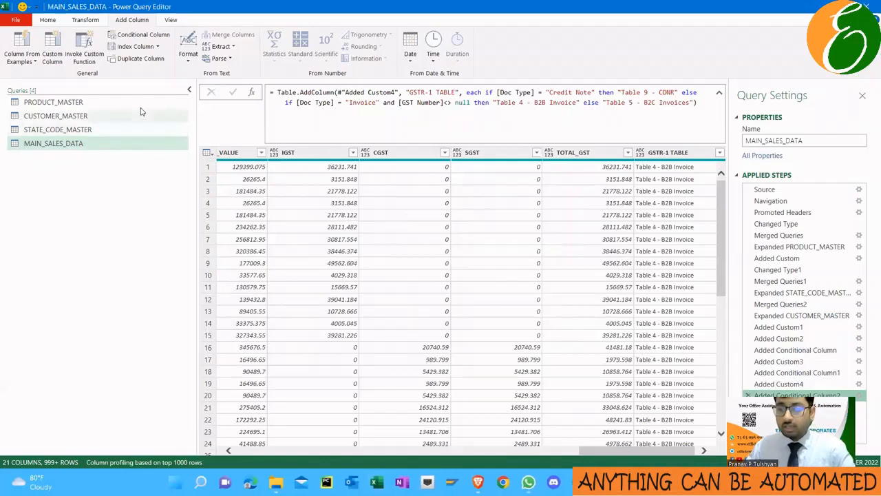
Step: Move the GSTR-1 TABLE column between TAXABLE_VALUE and IGST
left_click(47, 20)
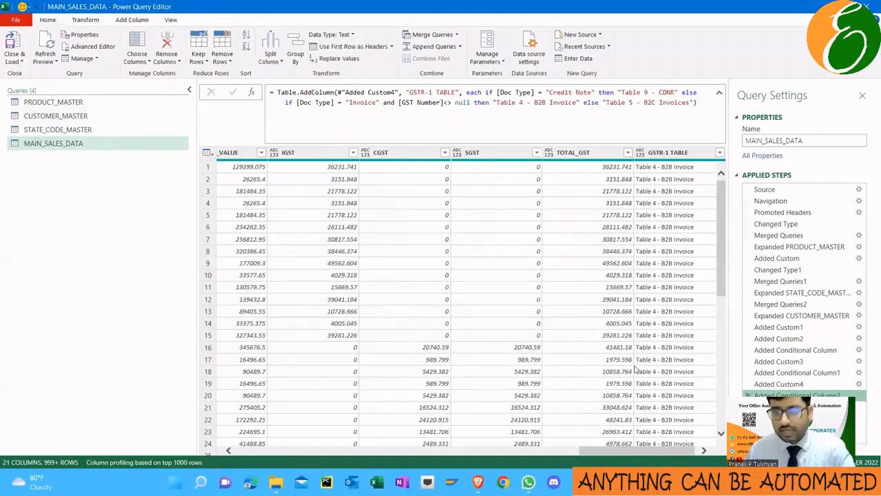
left_click_drag(665, 156, 502, 146)
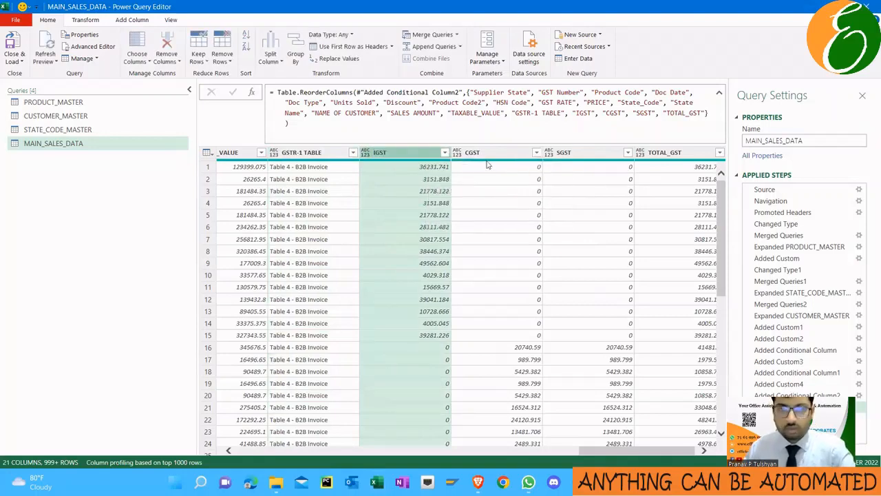
Step: Close and load the queries, and change MAIN_SALES_DATA's load destination to a PivotTable Report in the existing worksheet at A1
left_click(17, 59)
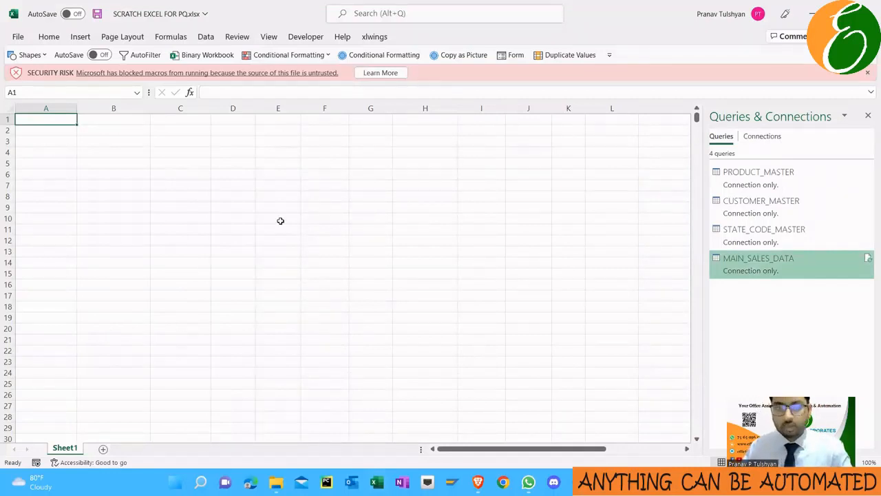
right_click(747, 261)
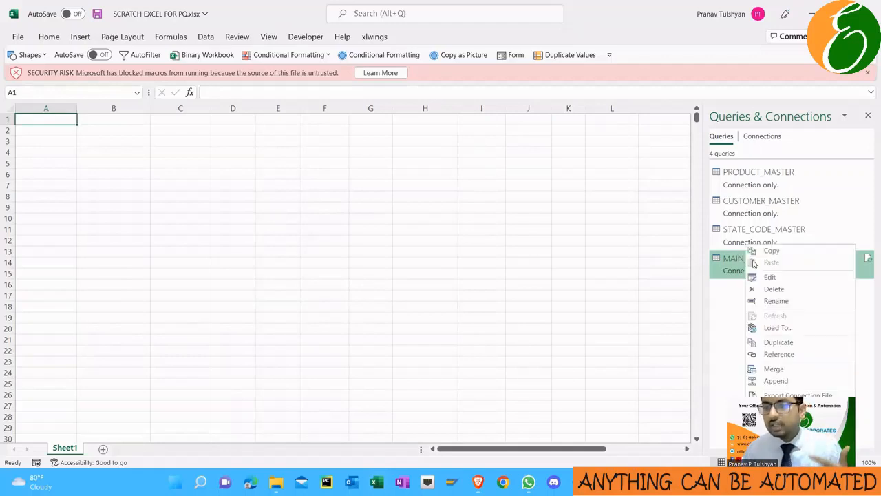
left_click(778, 328)
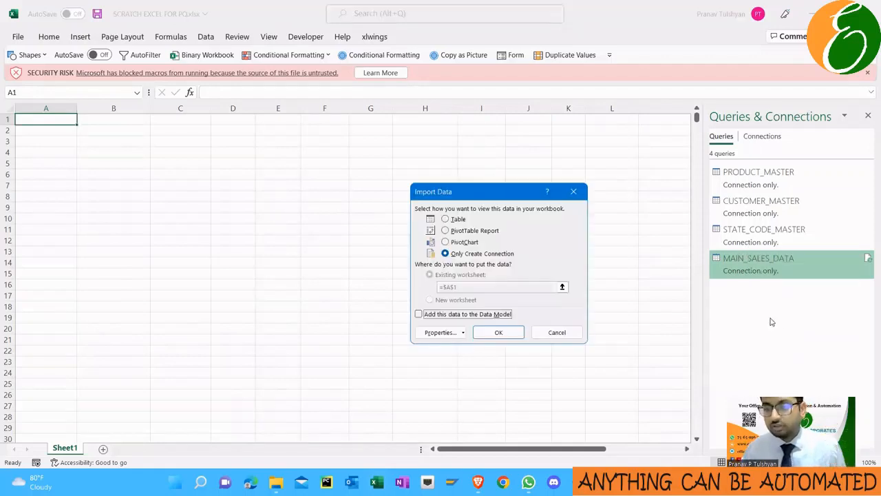
left_click(452, 231)
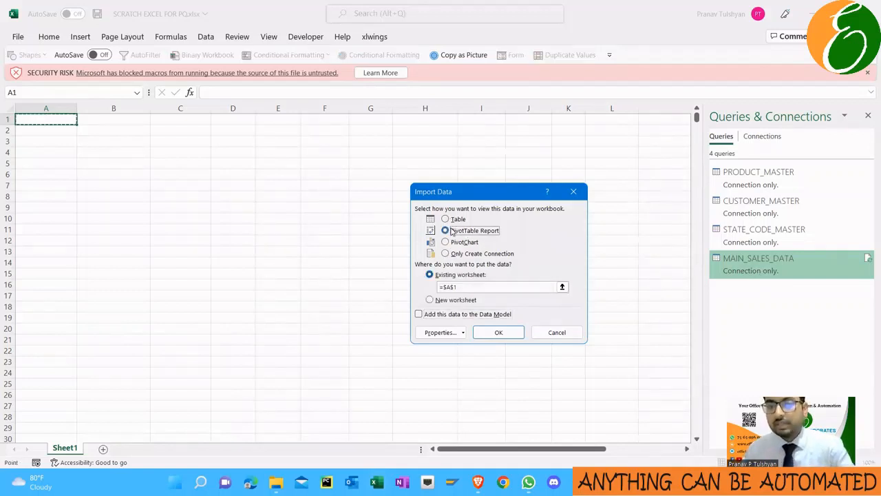
left_click(493, 333)
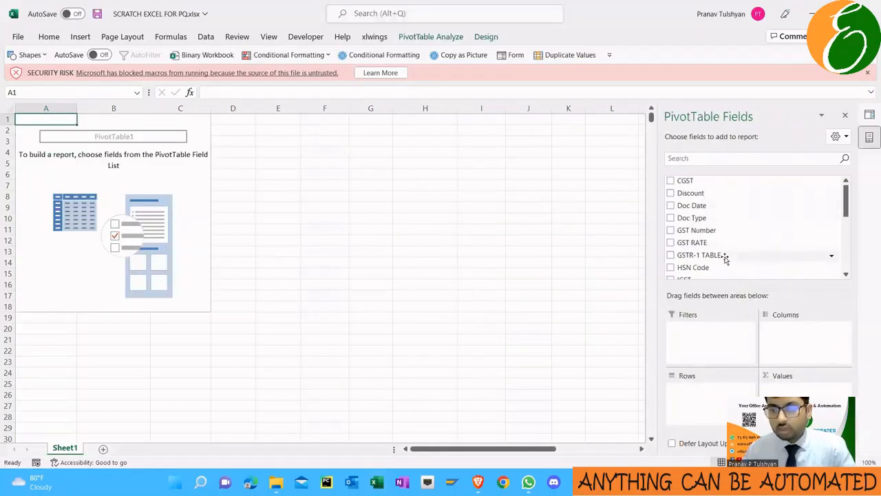
Step: Build the pivot table with GSTR-1 TABLE and GST RATE as rows and TAXABLE_VALUE, IGST, CGST and SGST as summed values
left_click_drag(728, 256, 719, 409)
left_click_drag(722, 242, 720, 411)
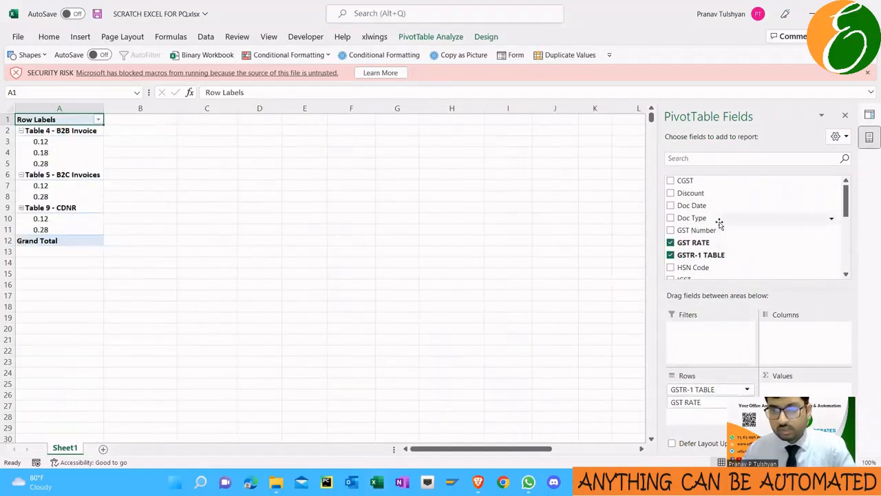
left_click(720, 158)
type("gst")
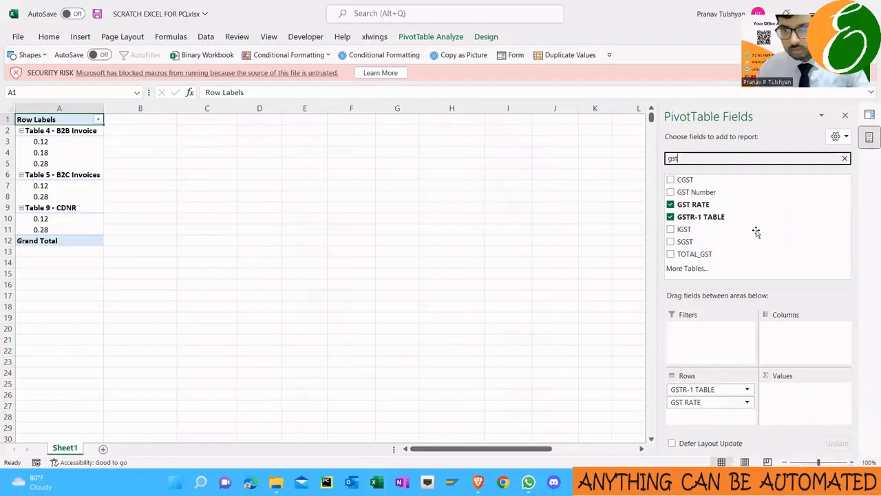
left_click(684, 230)
left_click_drag(688, 181, 806, 412)
left_click_drag(689, 243, 813, 423)
double_click(698, 159)
type("taxa")
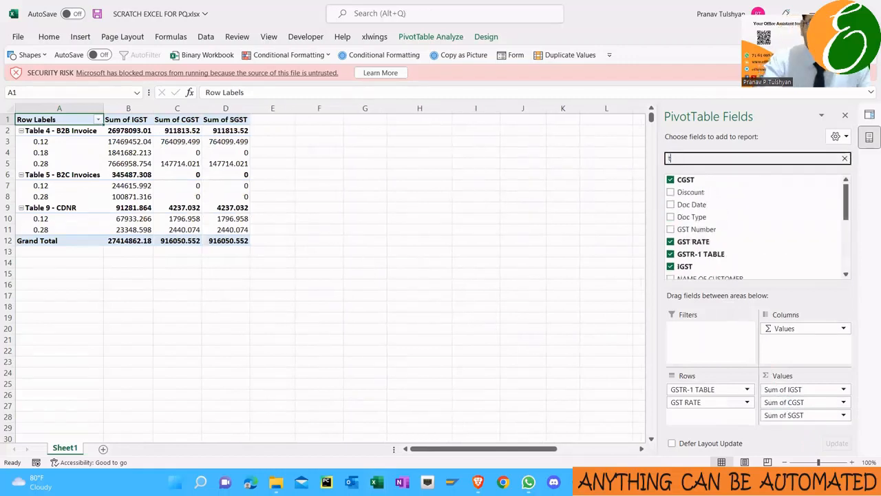
left_click_drag(738, 180, 796, 389)
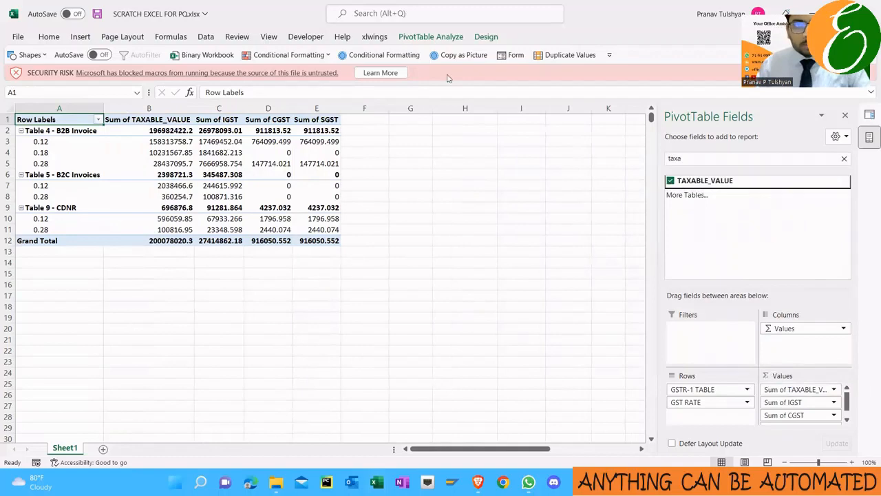
Step: Show the pivot table in Tabular Form and repeat all item labels
left_click(487, 36)
left_click(59, 85)
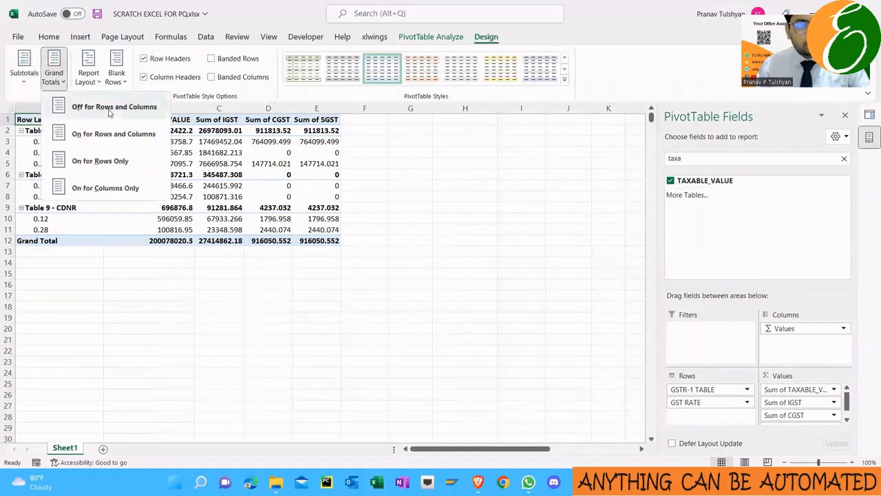
left_click(88, 76)
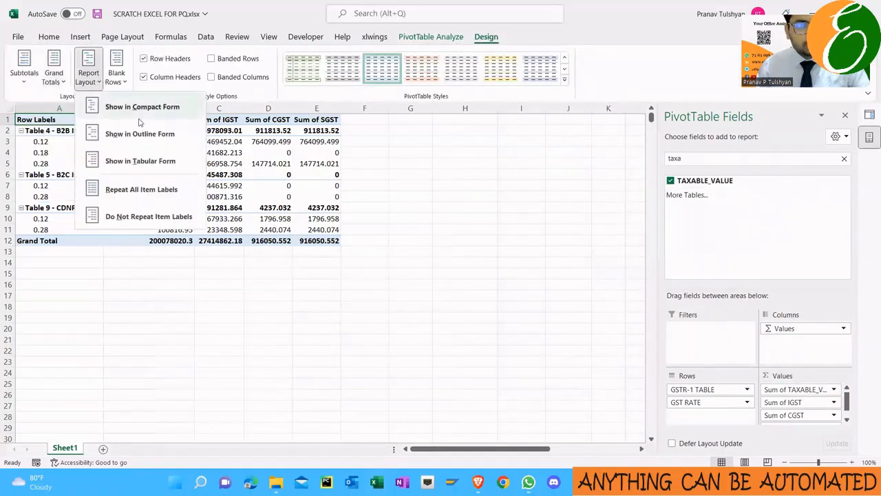
left_click(140, 161)
left_click(54, 76)
left_click(88, 74)
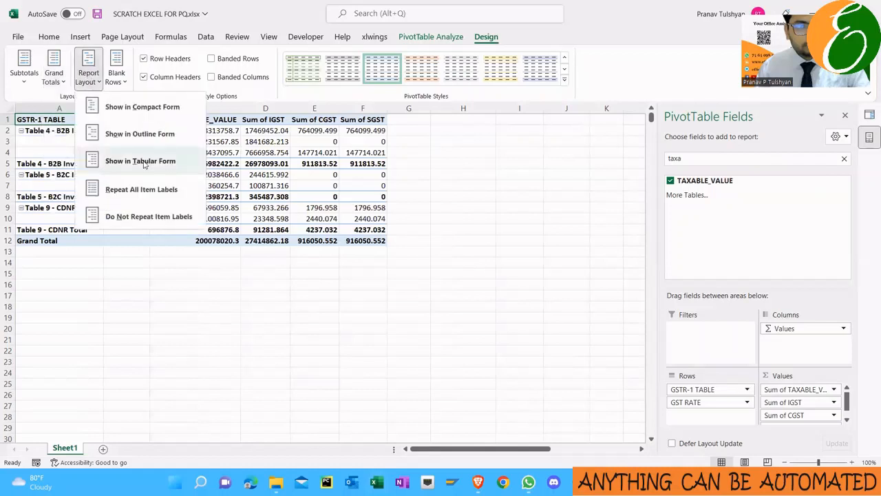
left_click(137, 187)
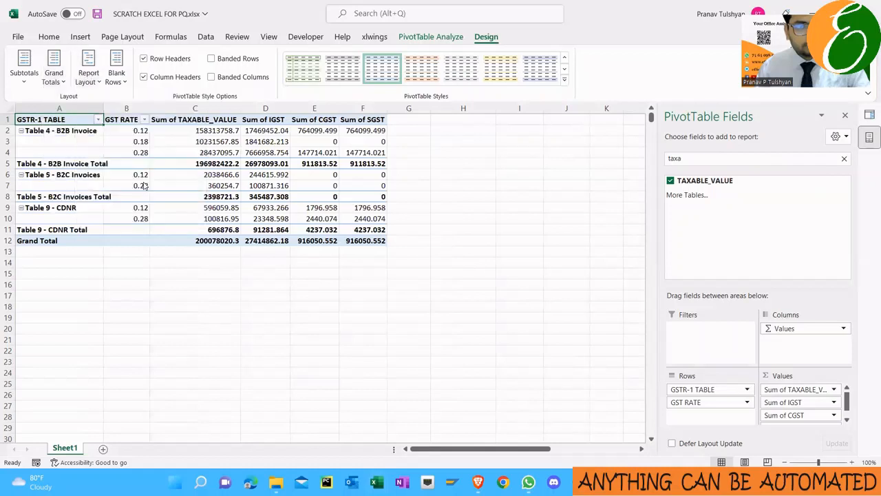
Step: Format GST RATE as percentages and the four value columns with thousands separators and no decimals, and close the PivotTable field list
left_click(133, 106)
key("ctrl+shift+5")
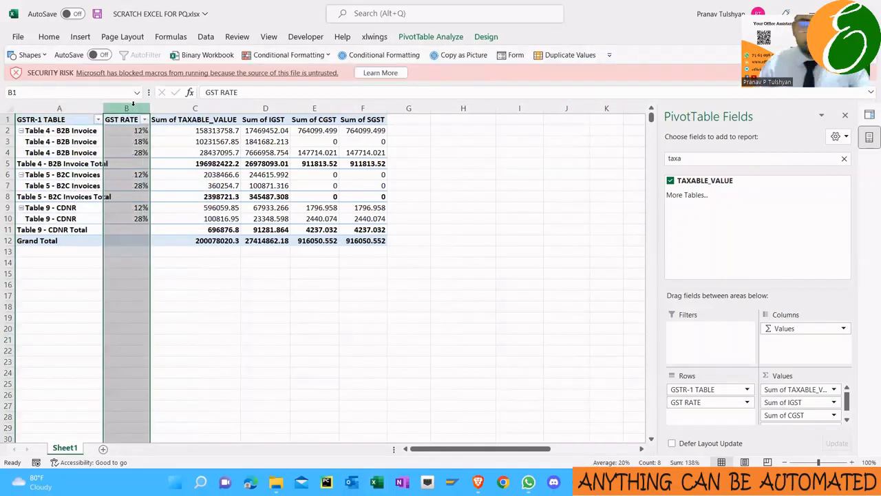
left_click_drag(363, 108, 220, 104)
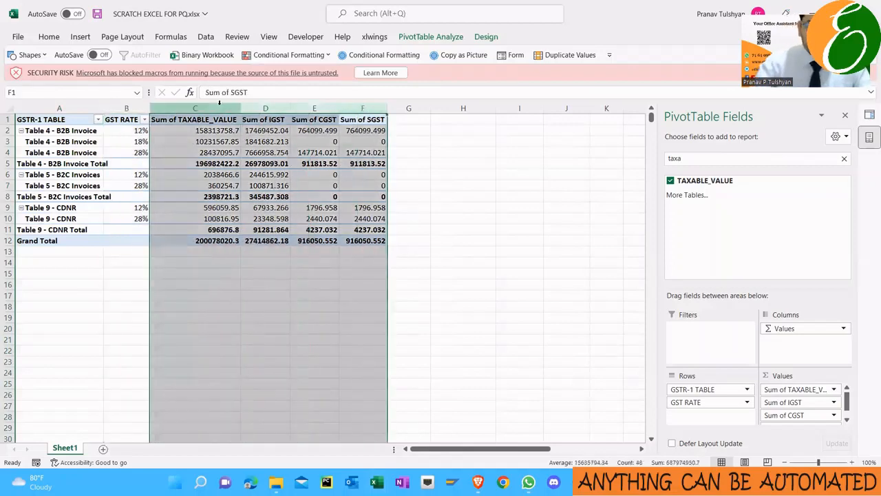
key("ctrl+shift+1")
key("alt+h")
key("9")
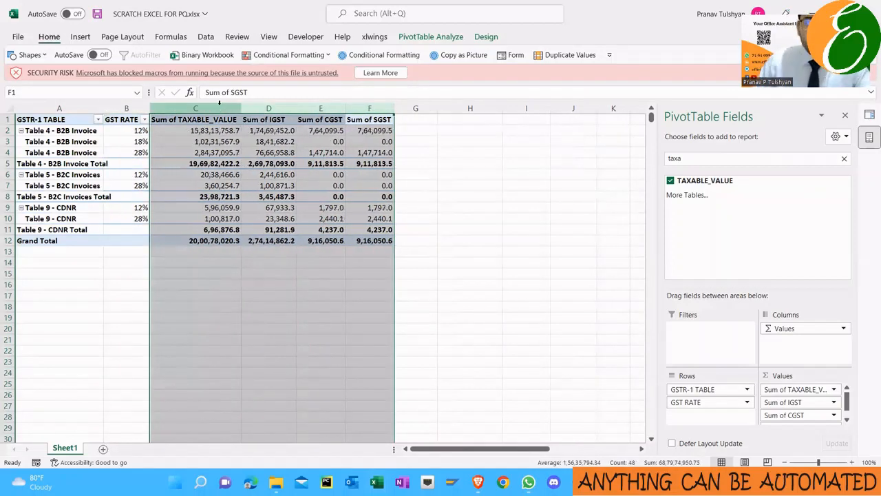
key("alt+h")
key("9")
left_click(387, 129)
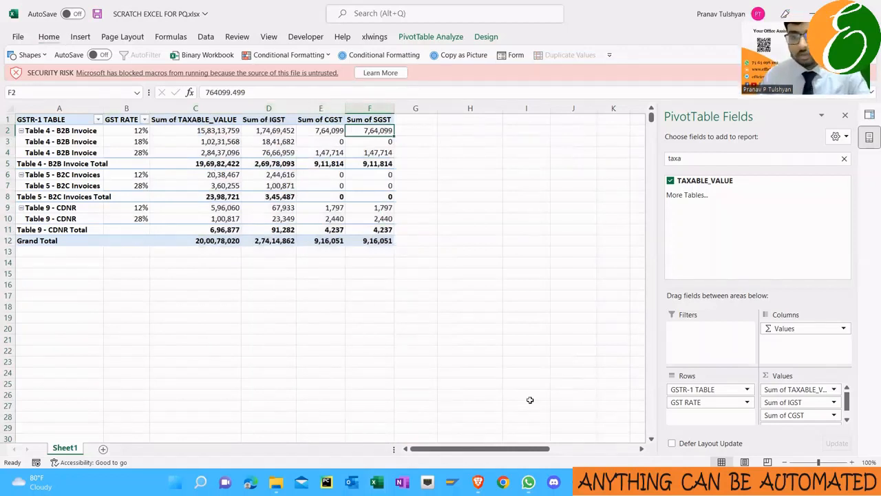
left_click(845, 115)
mouse_move(759, 274)
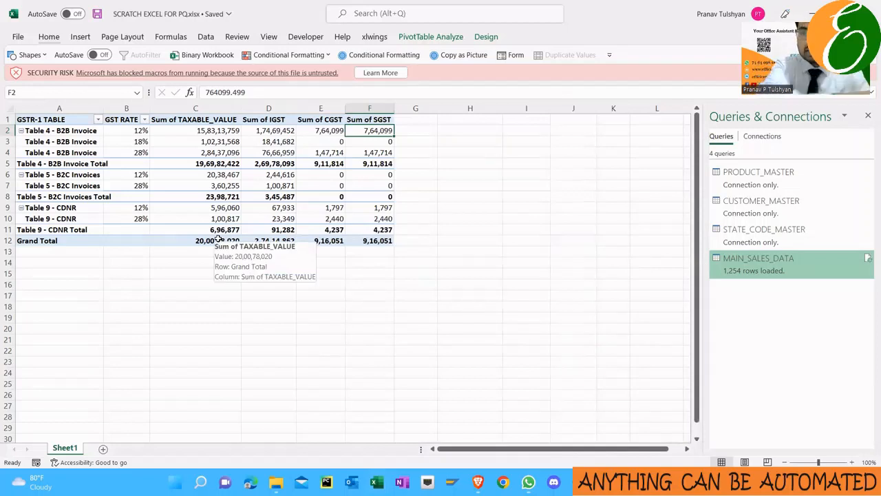
Step: Insert a second PivotTable at Sheet1 cell I1 from the external connection Query - MAIN_SALES_DATA
left_click(495, 126)
left_click(542, 122)
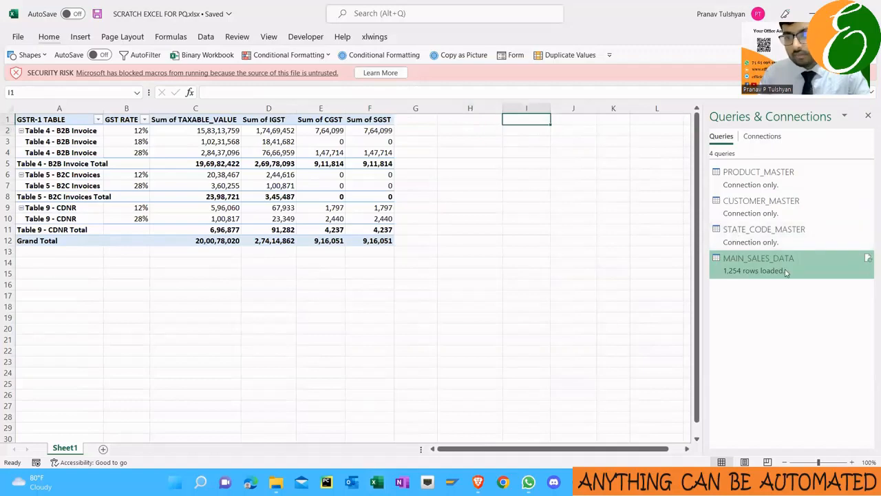
right_click(785, 273)
left_click(522, 141)
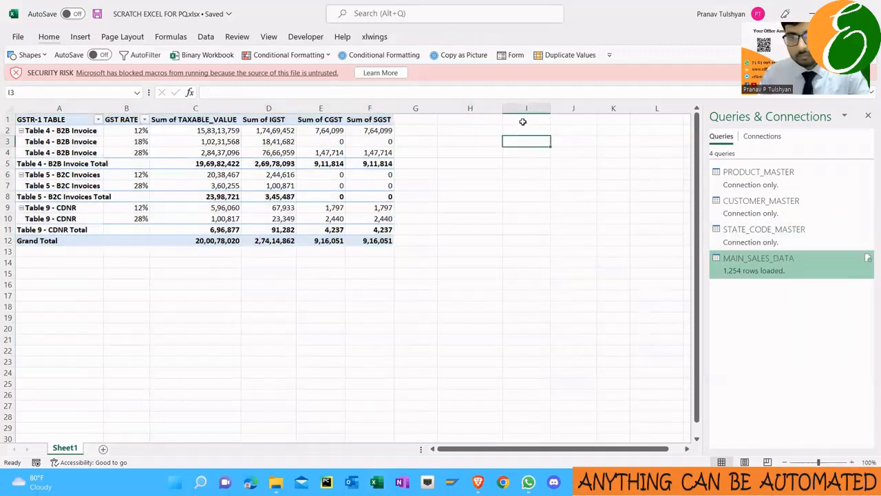
left_click(523, 121)
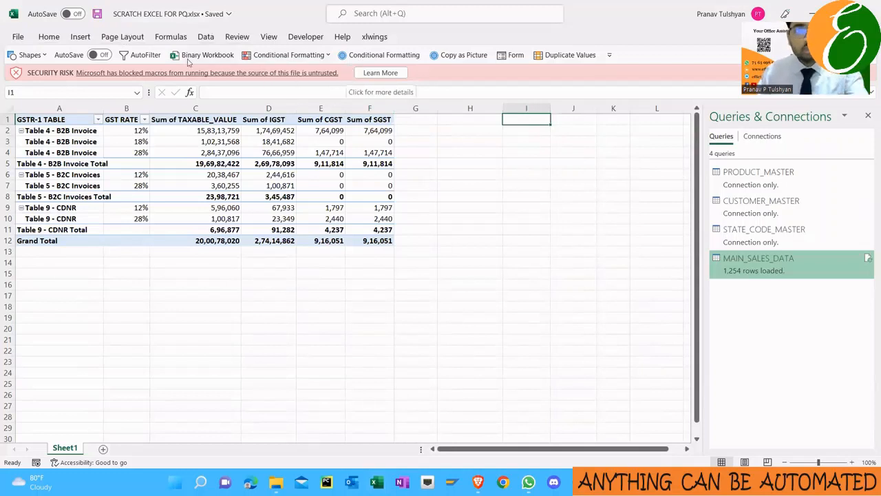
left_click(80, 37)
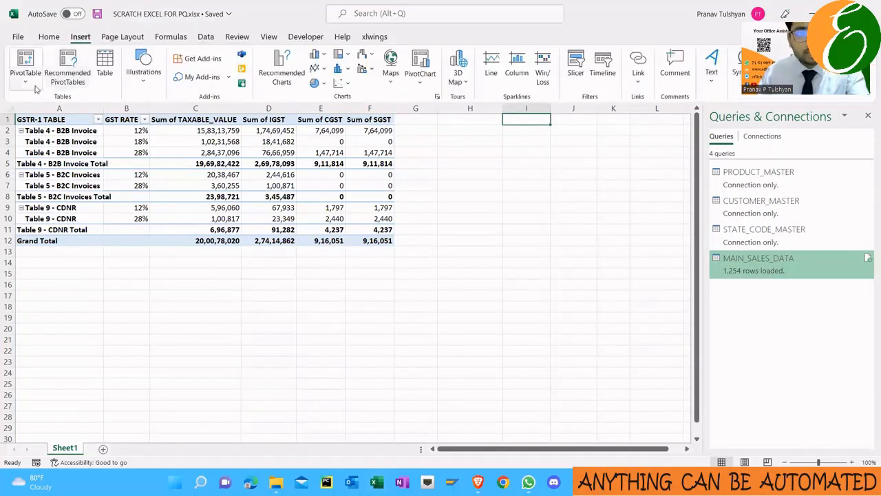
left_click(25, 81)
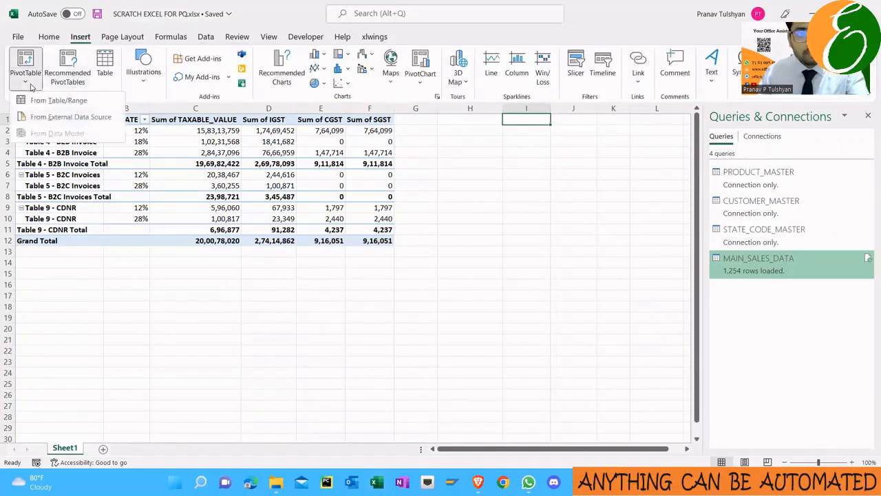
left_click(68, 116)
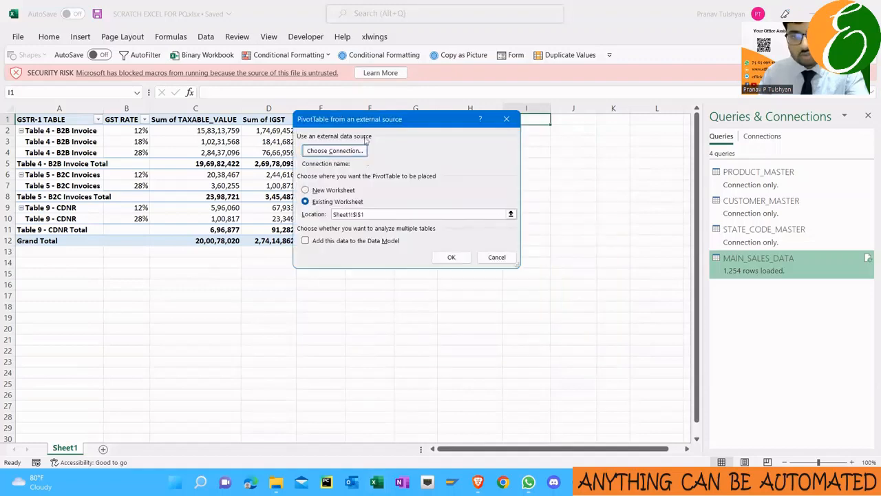
left_click(353, 153)
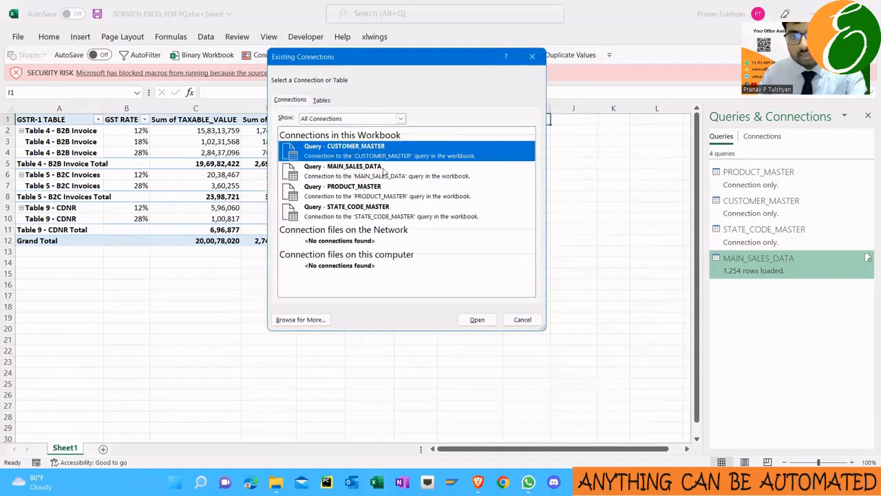
left_click(384, 172)
left_click(476, 320)
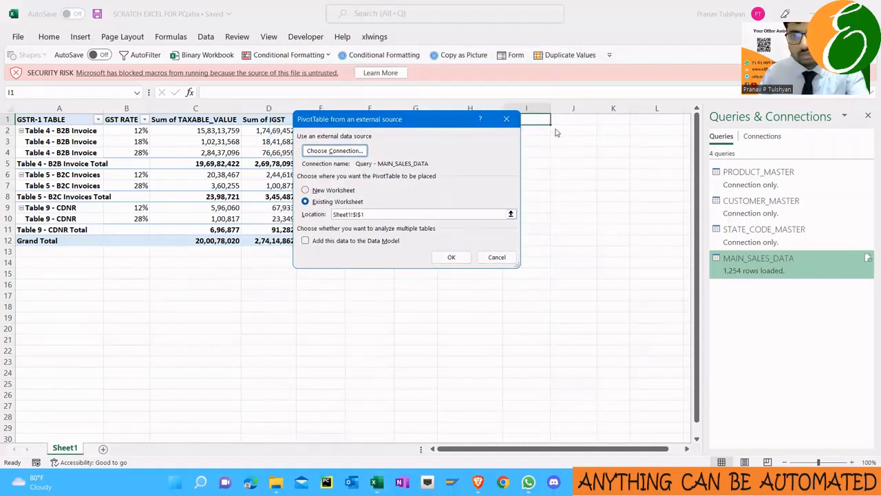
left_click(451, 257)
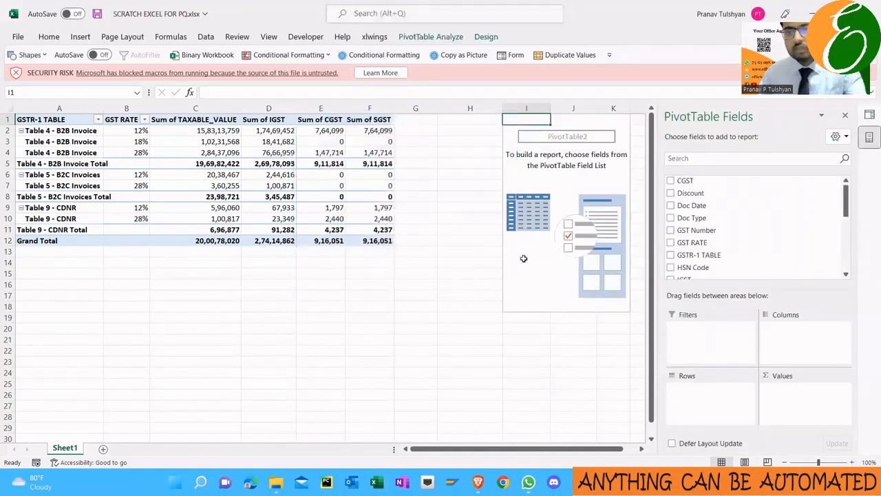
Step: Find the HSN Code field and place it in the second pivot table's rows
left_click(706, 159)
type("hsb")
key("BackSpace")
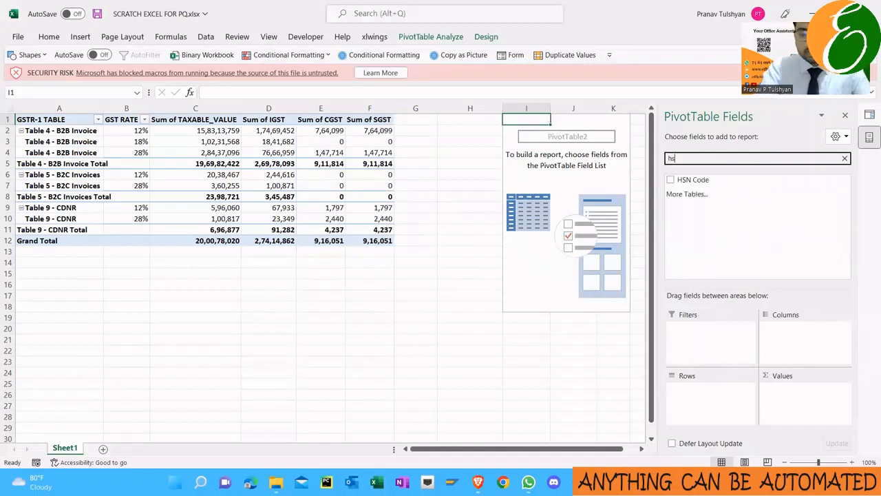
type("n")
left_click_drag(723, 184, 729, 408)
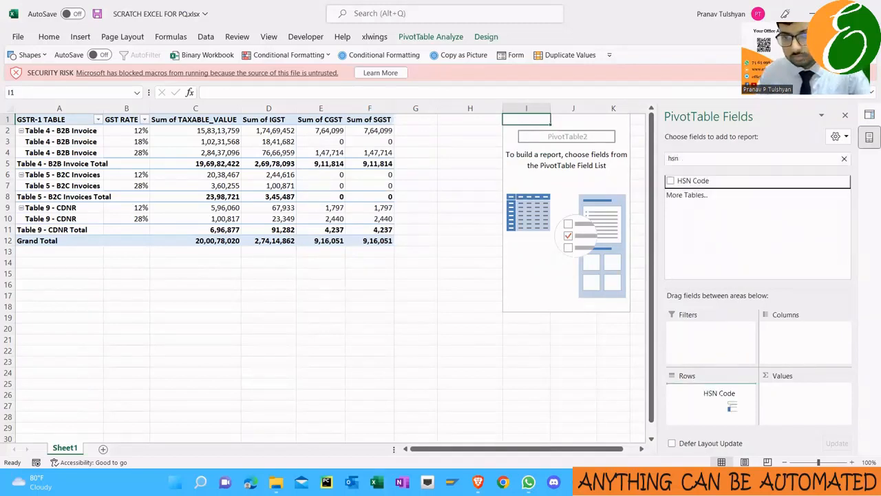
Step: Add IGST and CGST to the HSN Code pivot table's values, and place TAXABLE_VALUE ahead of them
left_click(698, 156)
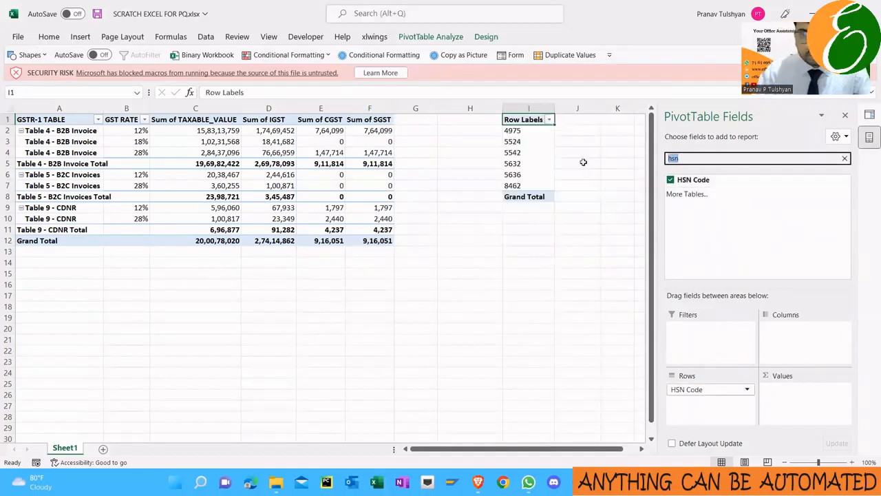
type("gst")
left_click_drag(682, 180, 808, 411)
left_click_drag(714, 230, 802, 390)
left_click_drag(685, 242, 835, 438)
left_click_drag(696, 160, 623, 156)
type("ta")
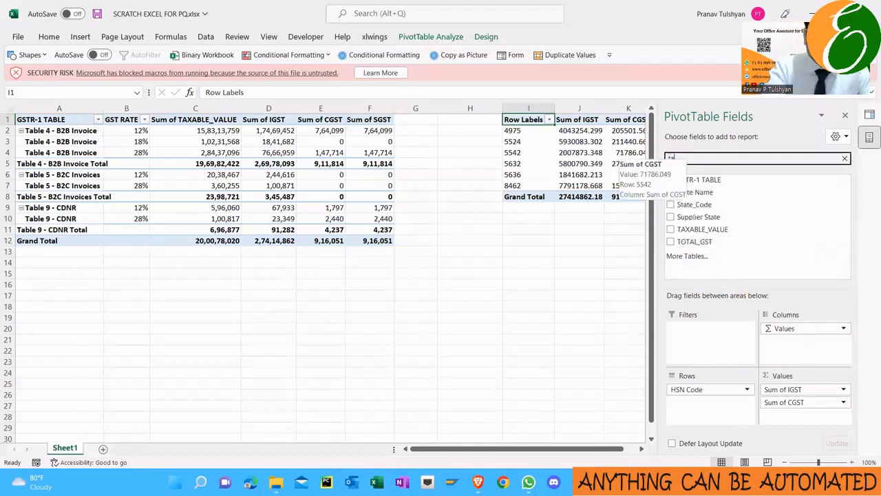
type("x")
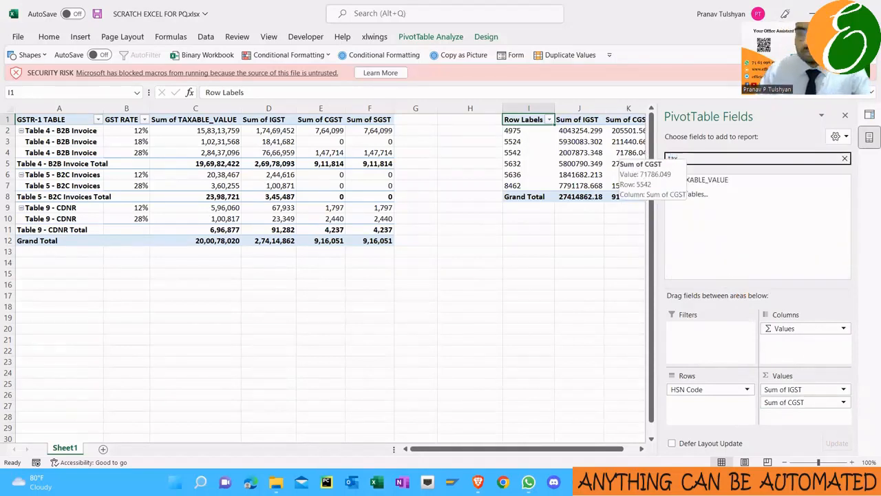
left_click_drag(702, 181, 830, 391)
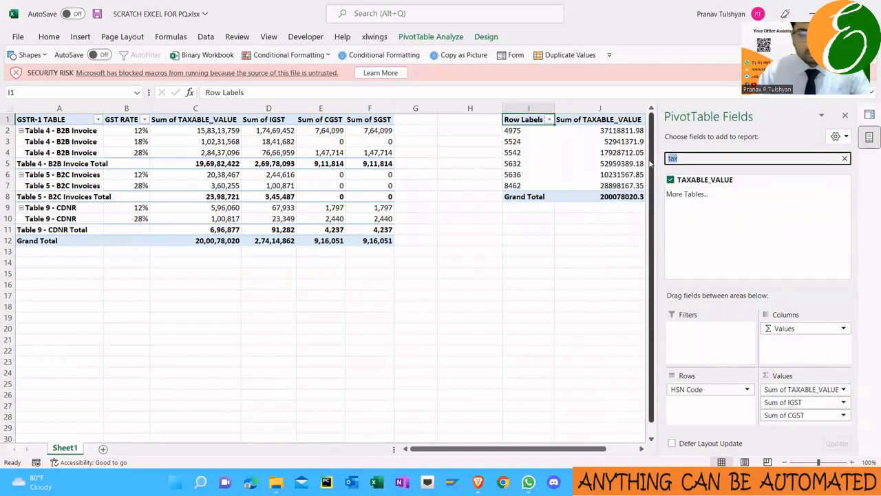
Step: Find the SGST field, add it to the HSN Code pivot table's values, and close the field list and the queries pane
type("s")
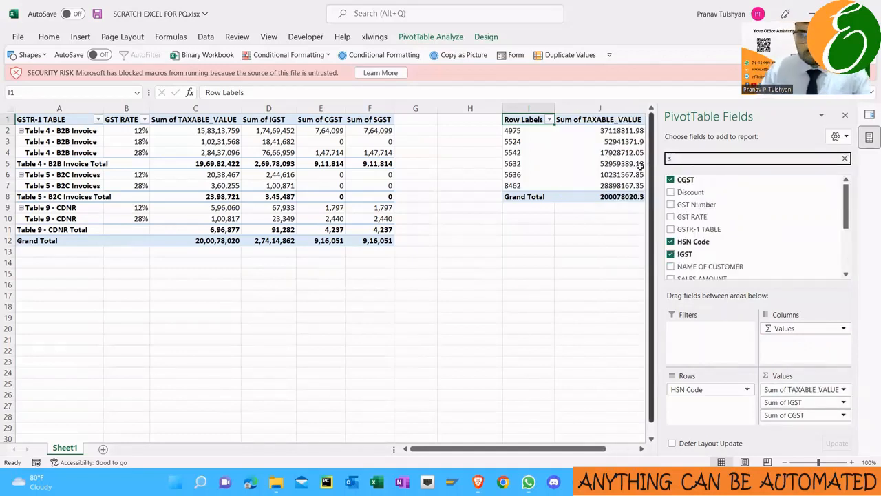
type("g")
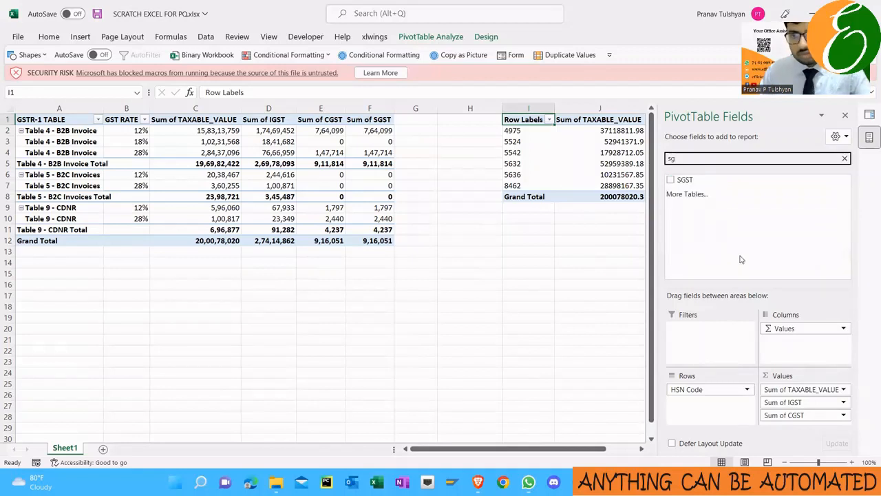
left_click(671, 180)
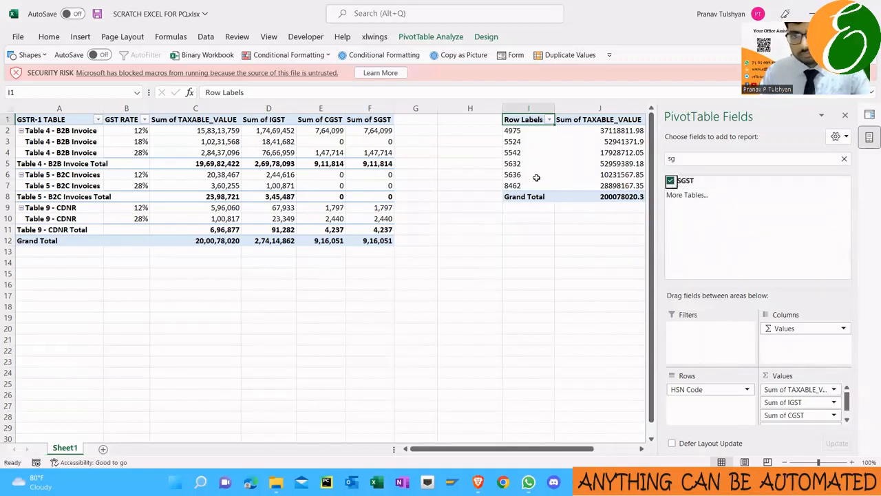
left_click(846, 115)
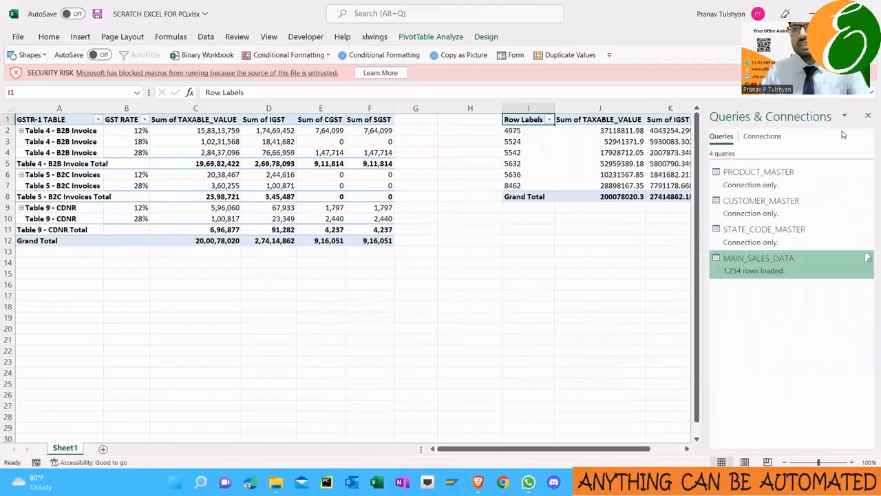
left_click(868, 115)
Step: Format the HSN Code pivot table's four value columns with thousands separators and two decimals, and save the workbook
left_click_drag(610, 109, 782, 110)
key("ctrl+shift+1")
left_click(606, 198)
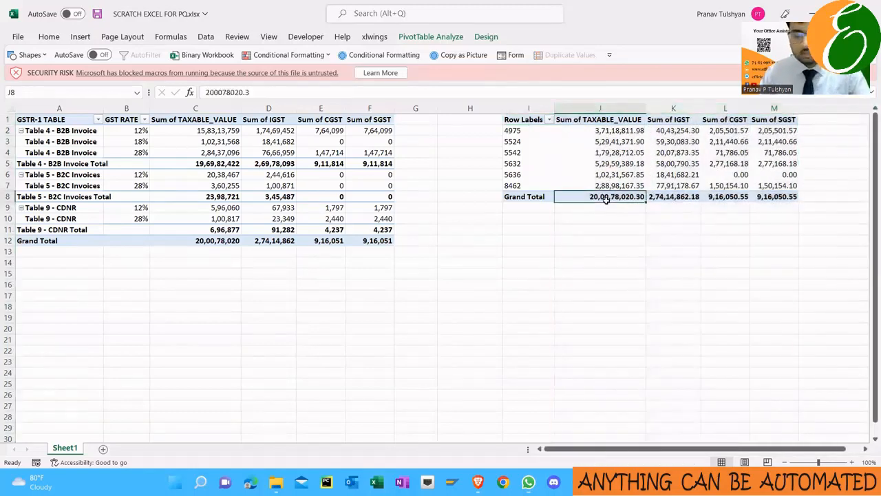
key("ctrl+s")
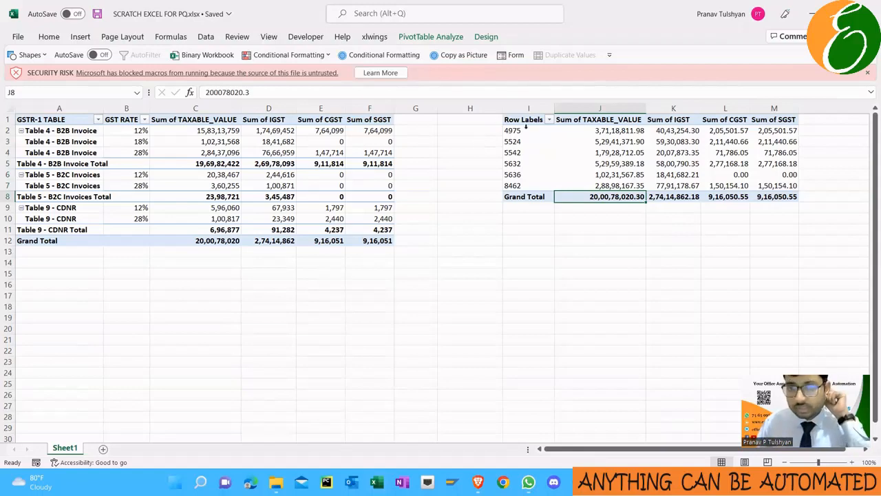
Step: Open the MAIN_SALES_DATA query in the Power Query Editor and display its Query Dependencies diagram
left_click(205, 36)
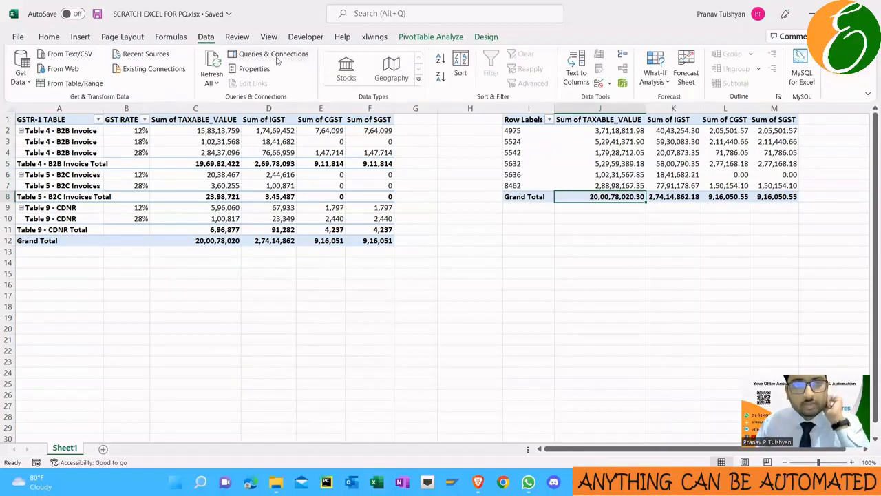
left_click(256, 56)
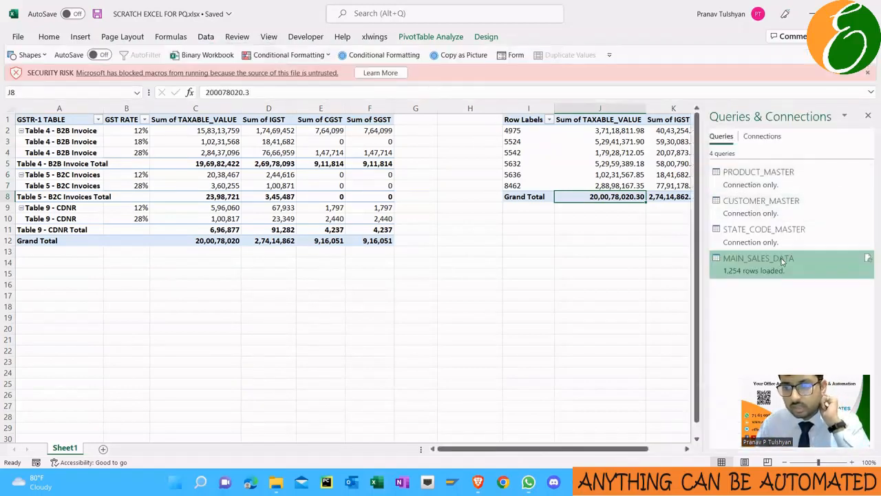
double_click(758, 259)
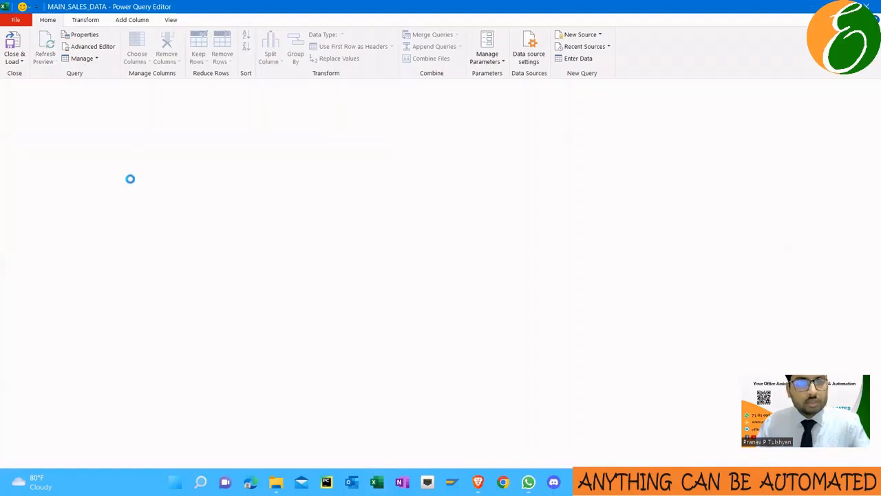
left_click(171, 20)
left_click(348, 55)
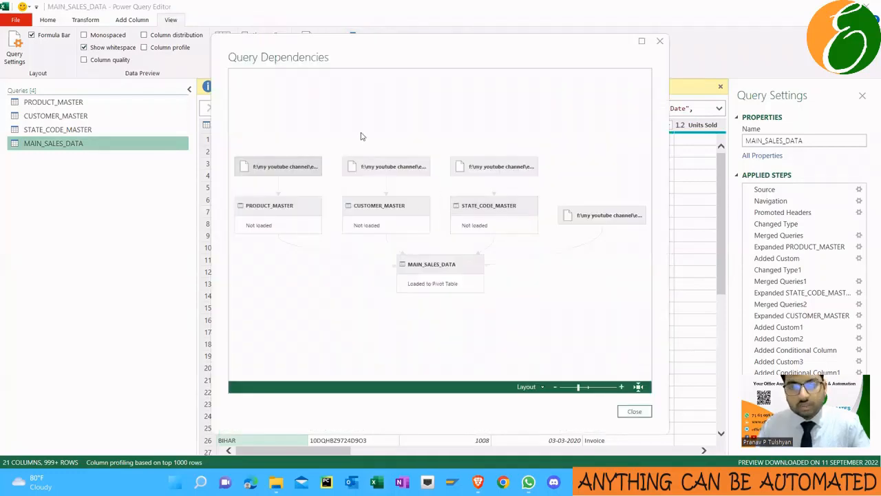
Step: Trace how each source file and master query feeds MAIN_SALES_DATA in the dependencies diagram, and close the diagram
left_click(427, 265)
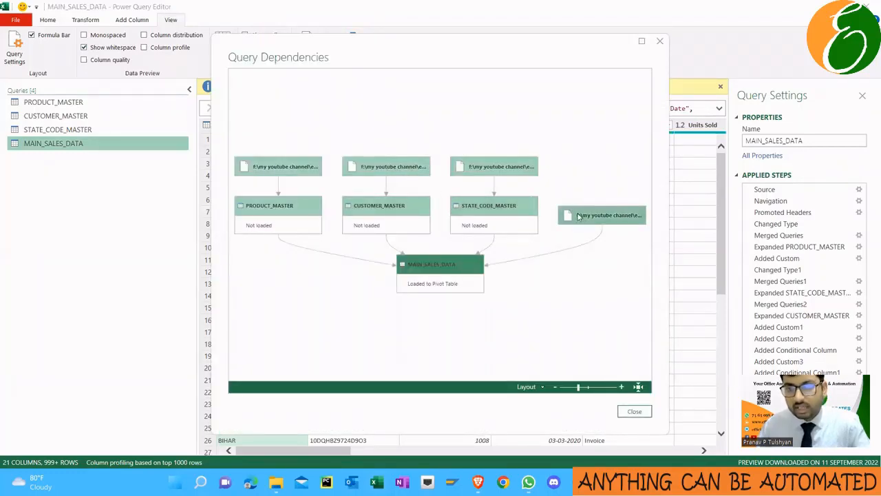
left_click_drag(585, 201, 591, 172)
left_click(590, 187)
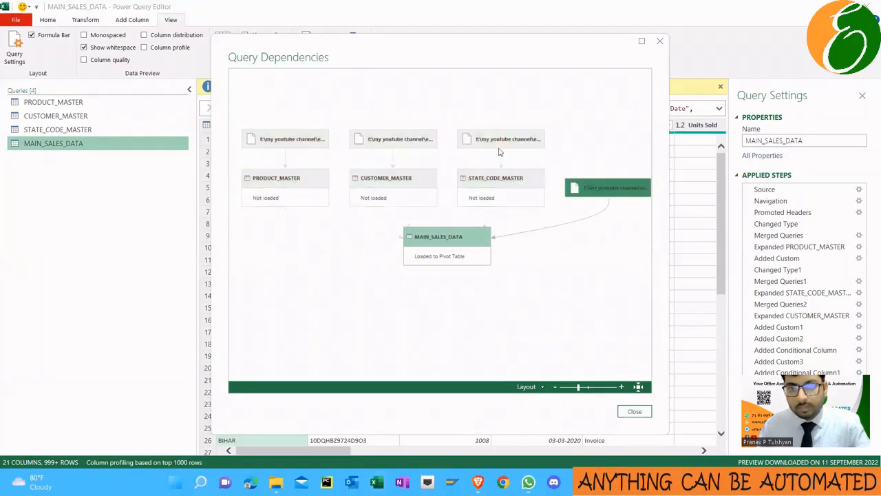
left_click(273, 145)
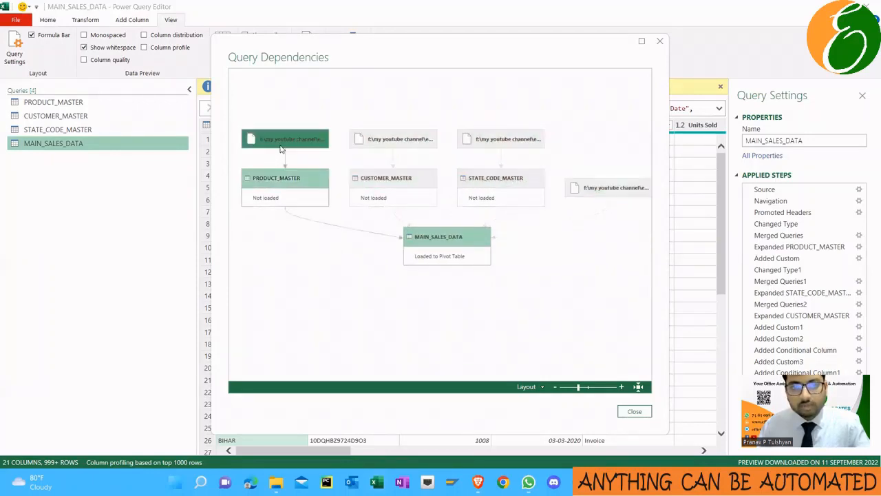
left_click(403, 139)
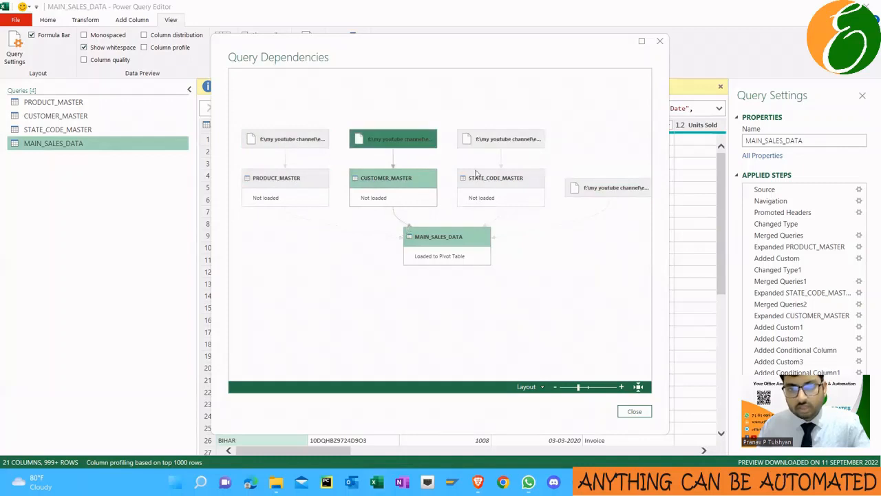
left_click(499, 153)
left_click(582, 190)
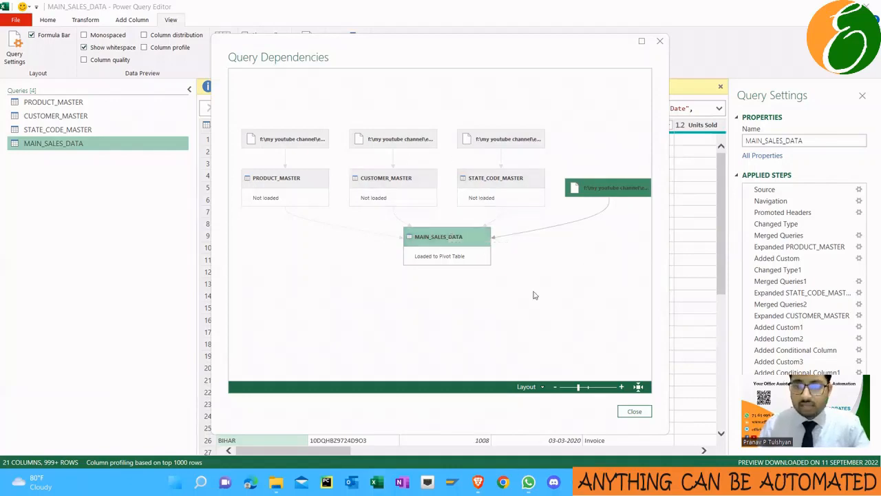
left_click(632, 411)
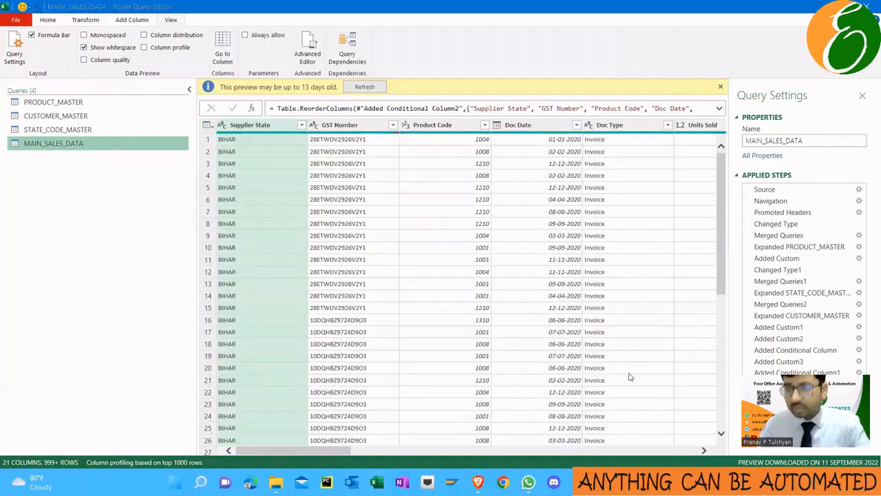
Step: Close and load the query back to the workbook, and refresh the GSTR-1 TABLE pivot table
left_click(48, 20)
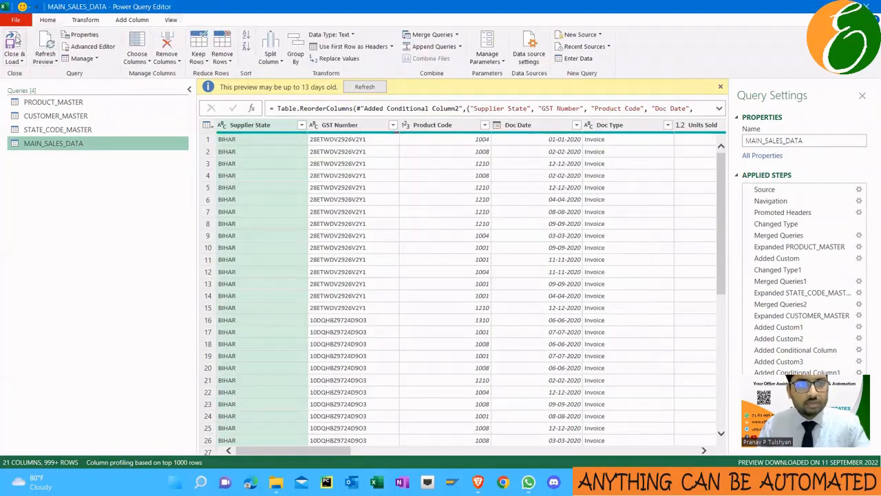
left_click(17, 43)
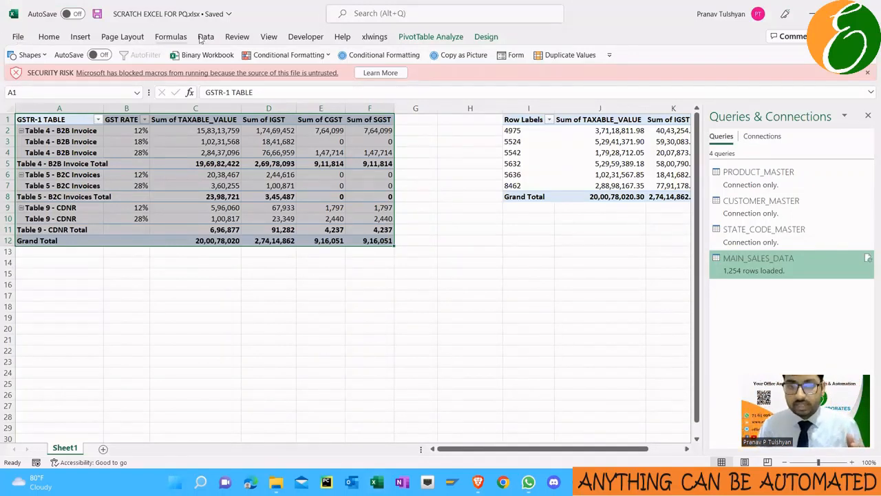
right_click(242, 141)
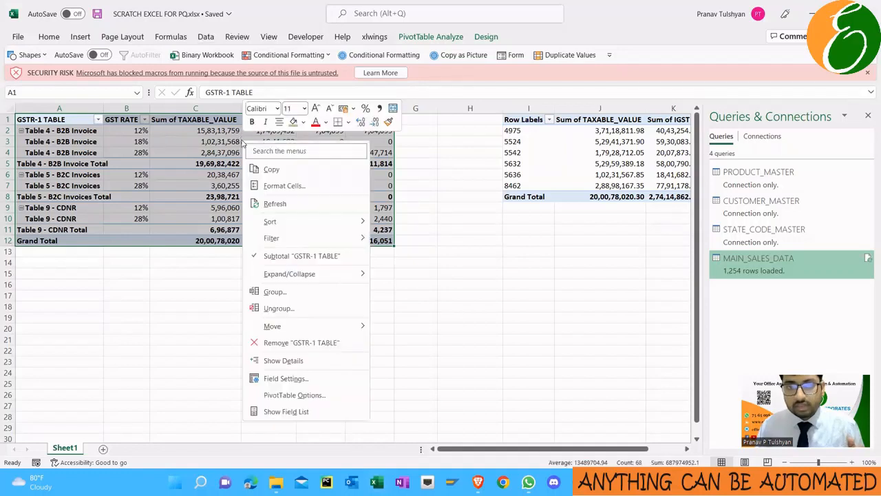
left_click(275, 204)
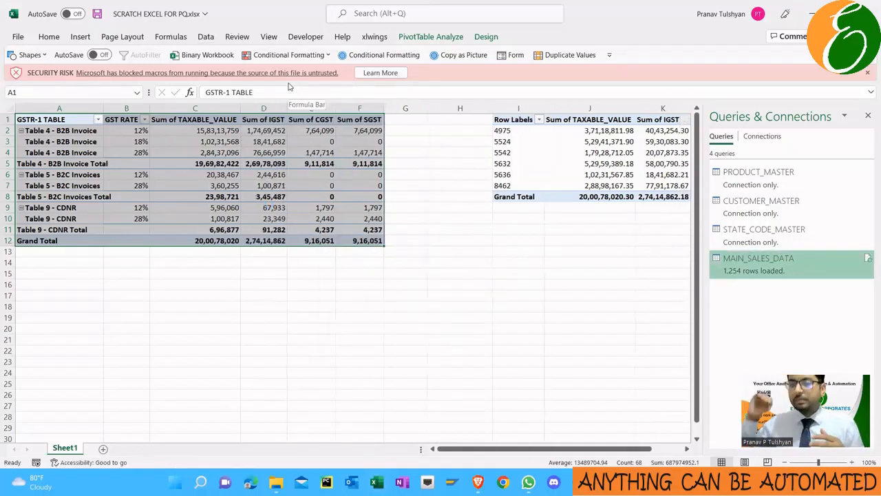